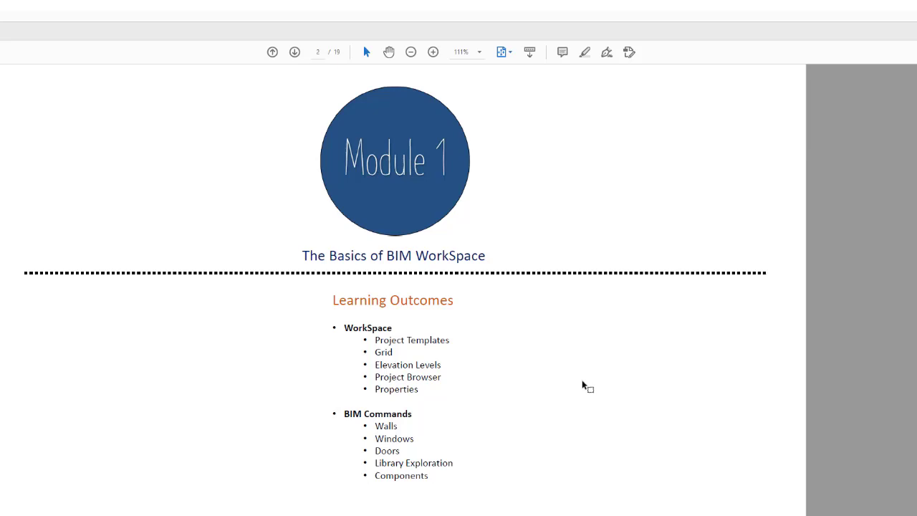
scroll(583, 386, "down", 5)
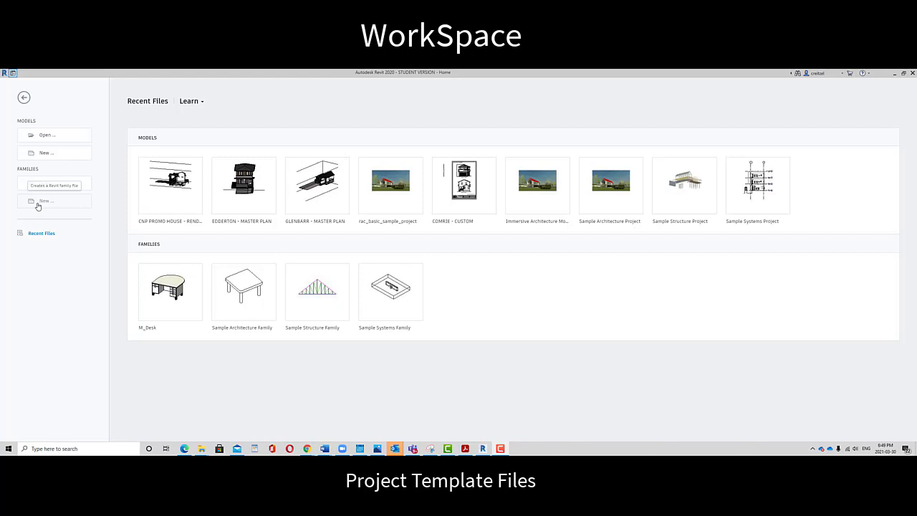
- Create a new project from the Default_I_ENU.rte template in the Generic folder of the RVT 2020 Templates folder
left_click(50, 155)
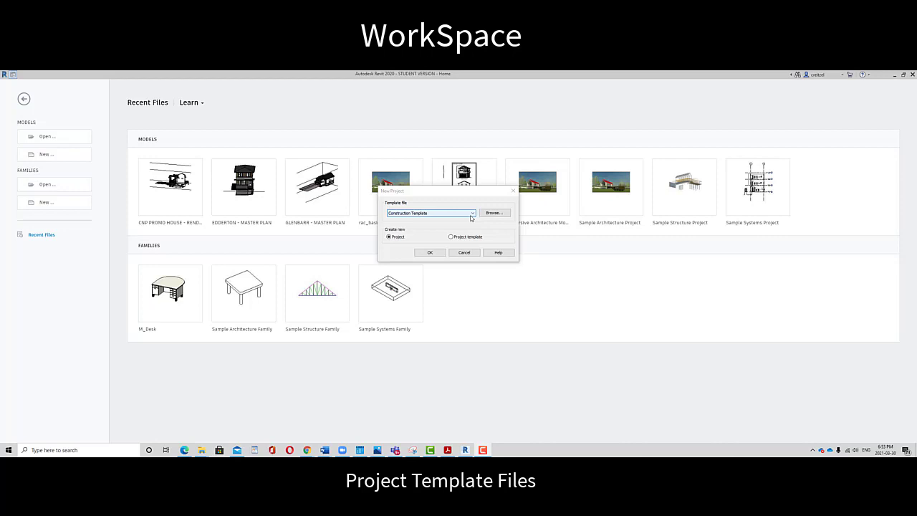
left_click(472, 215)
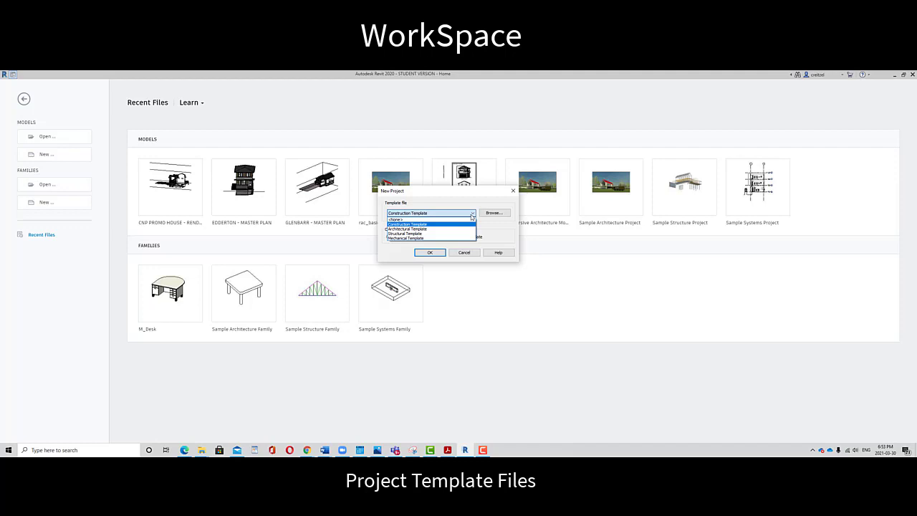
left_click(472, 215)
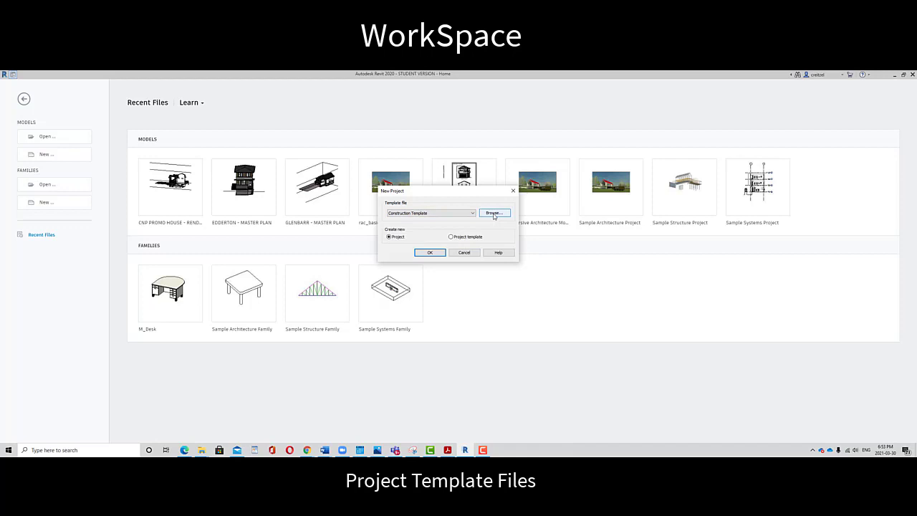
left_click(494, 214)
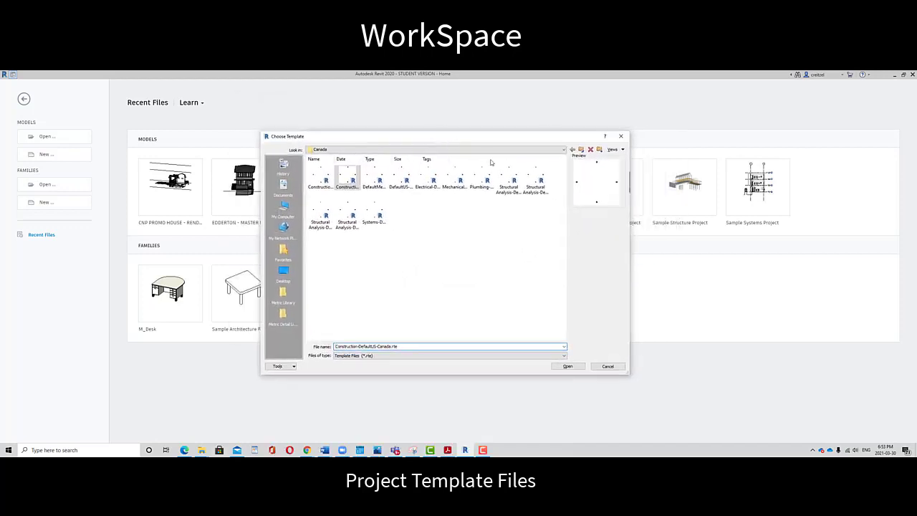
left_click(564, 150)
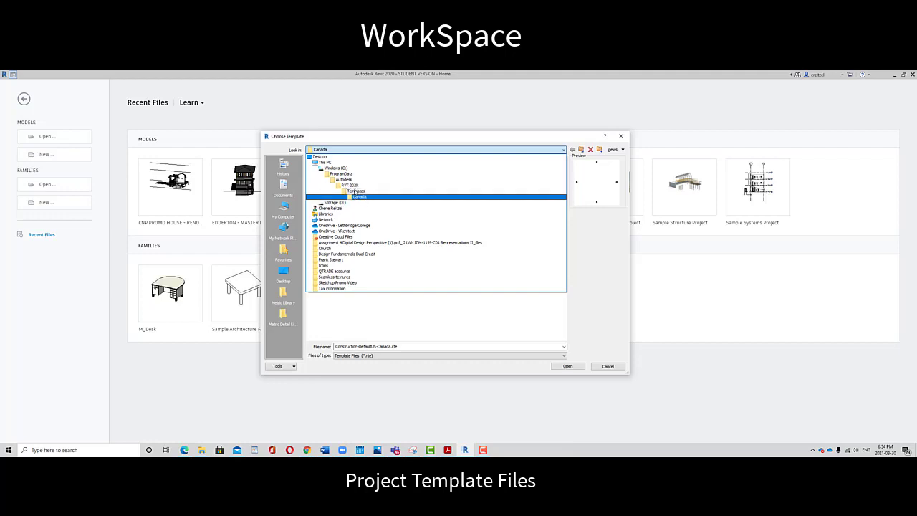
left_click(355, 190)
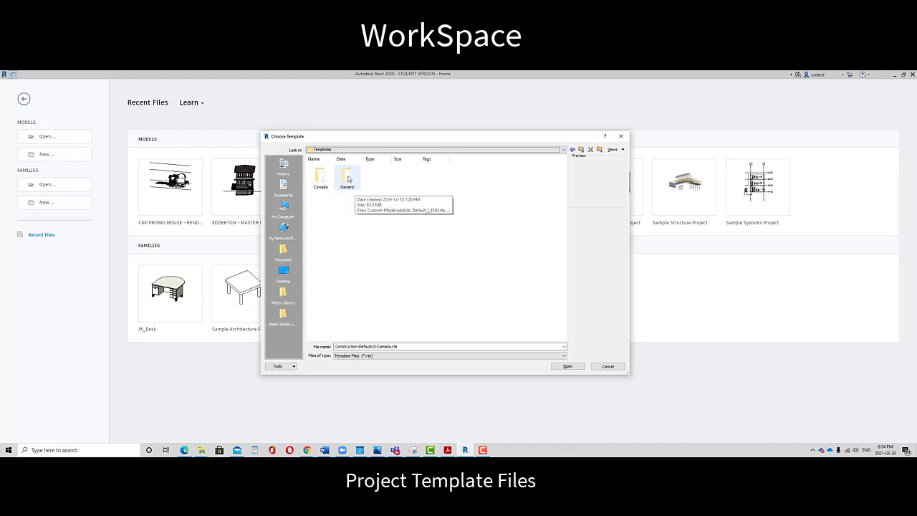
double_click(349, 179)
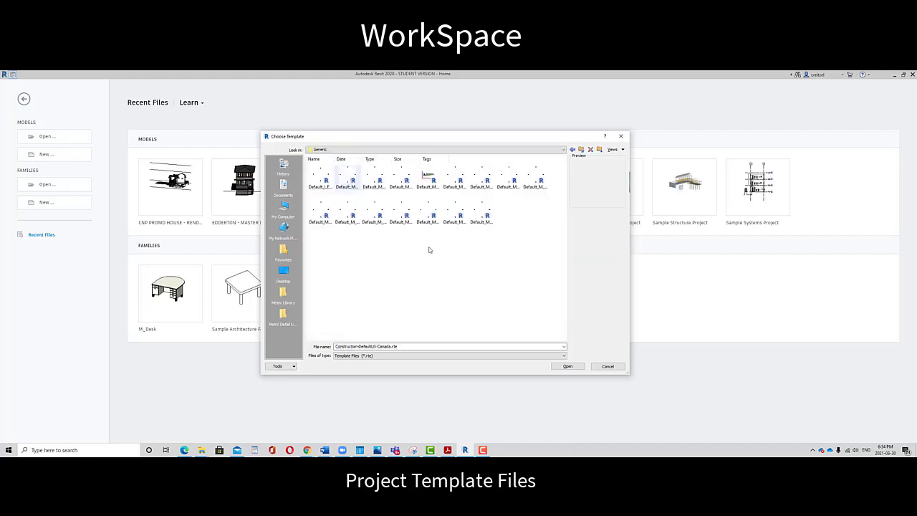
left_click(321, 179)
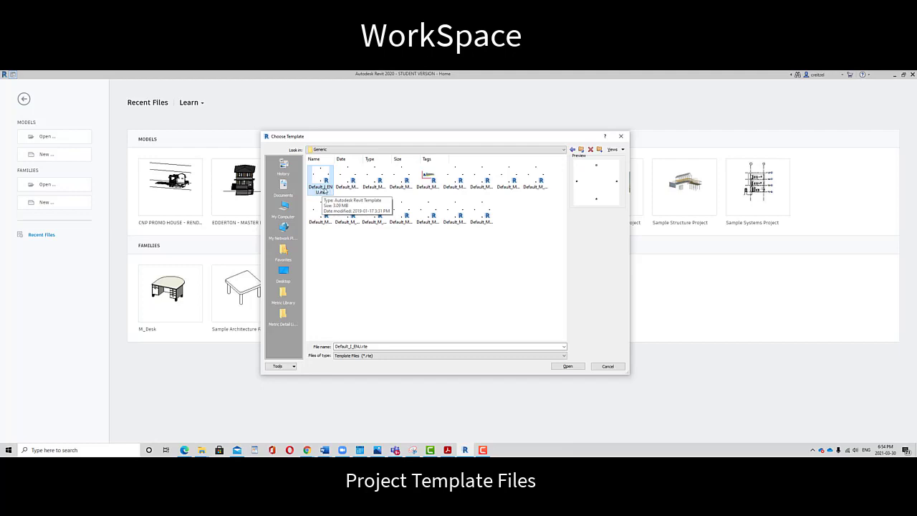
left_click(568, 367)
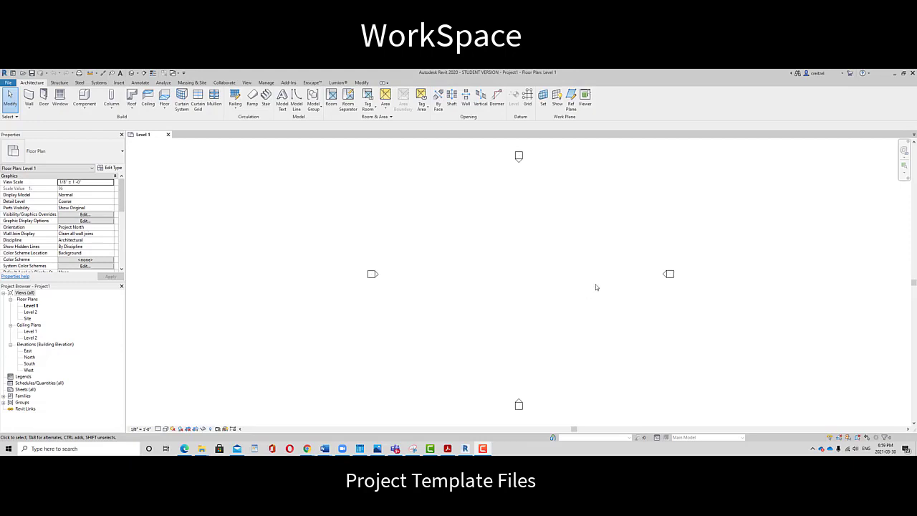
- Examine the four elevation markers in the Level 1 floor plan at several zoom levels and view positions
scroll(595, 285, "down", 1)
scroll(596, 285, "up", 1)
scroll(596, 244, "down", 2)
scroll(596, 245, "up", 2)
scroll(595, 246, "down", 2)
scroll(596, 246, "up", 3)
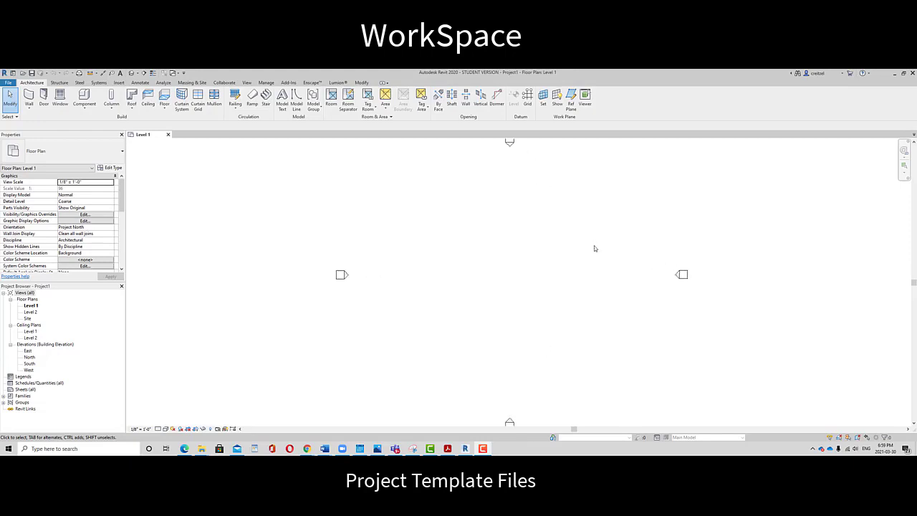
scroll(595, 248, "down", 3)
scroll(594, 249, "up", 3)
scroll(594, 248, "down", 2)
scroll(594, 248, "down", 2)
scroll(594, 250, "up", 3)
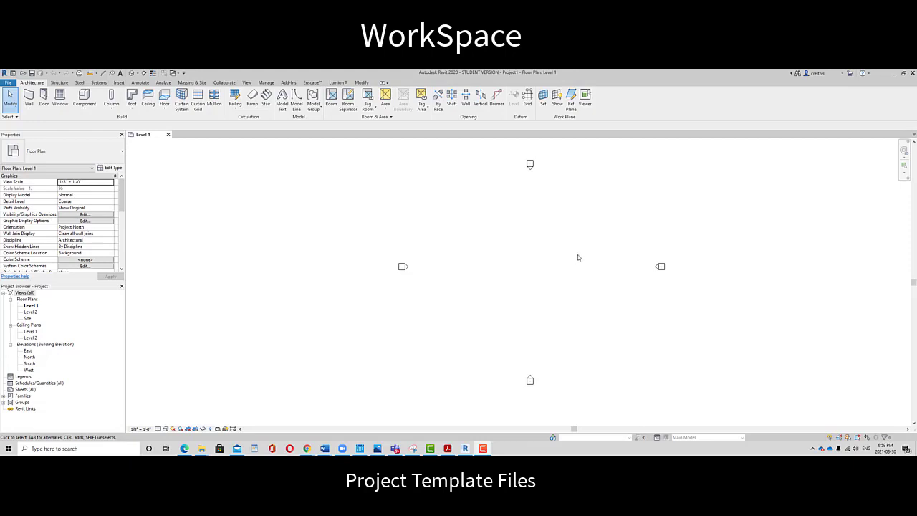
middle_click_drag(560, 249, 426, 240)
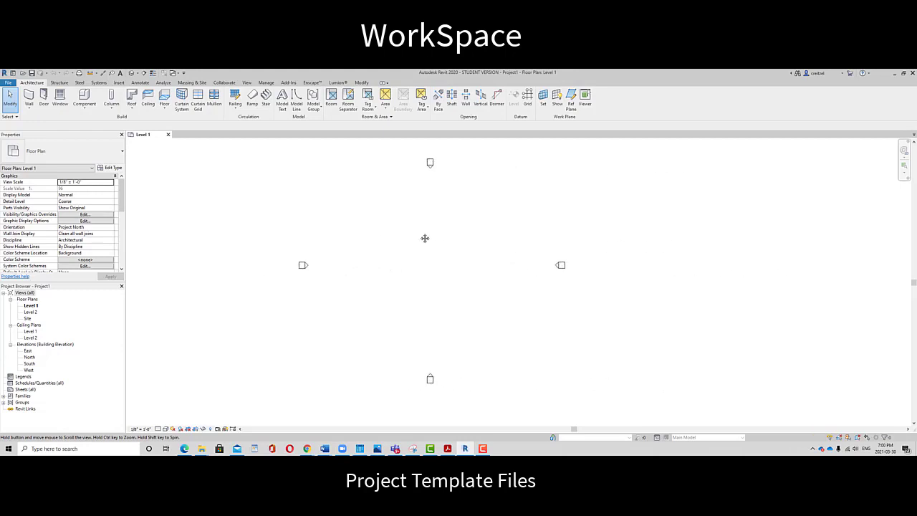
left_click(246, 83)
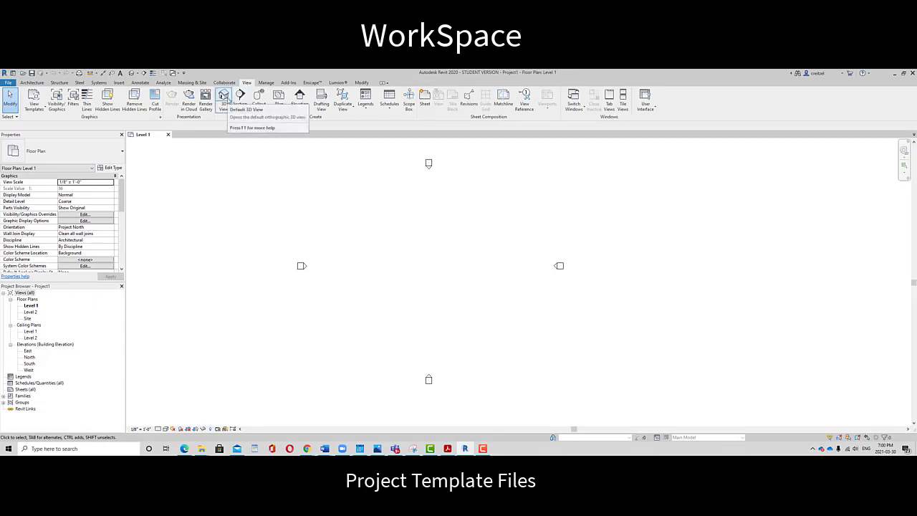
left_click(32, 83)
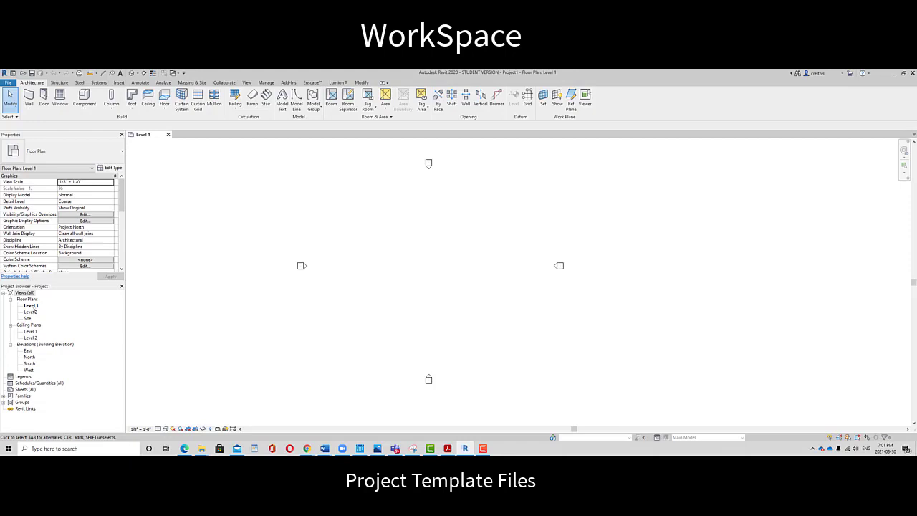
- In the Level 1 floor plan, draw a horizontal grid line from above the west elevation marker to just past the east marker
double_click(32, 307)
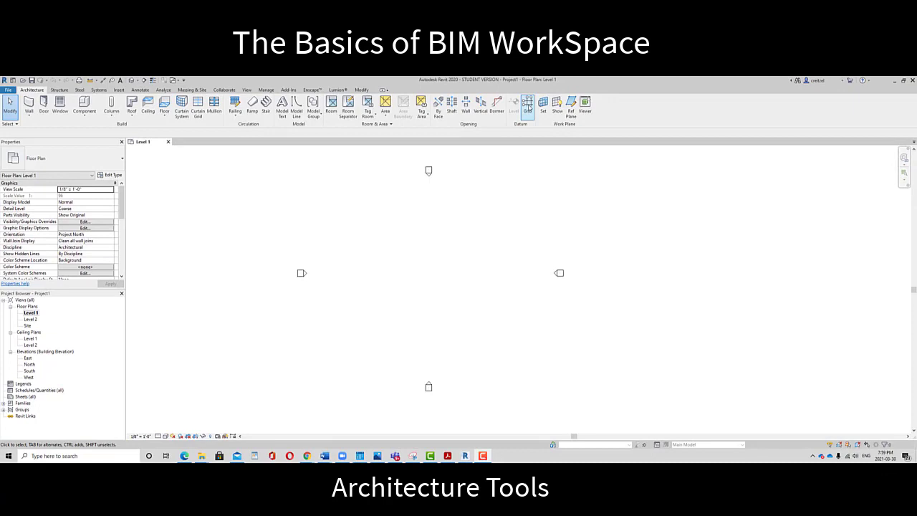
left_click(527, 105)
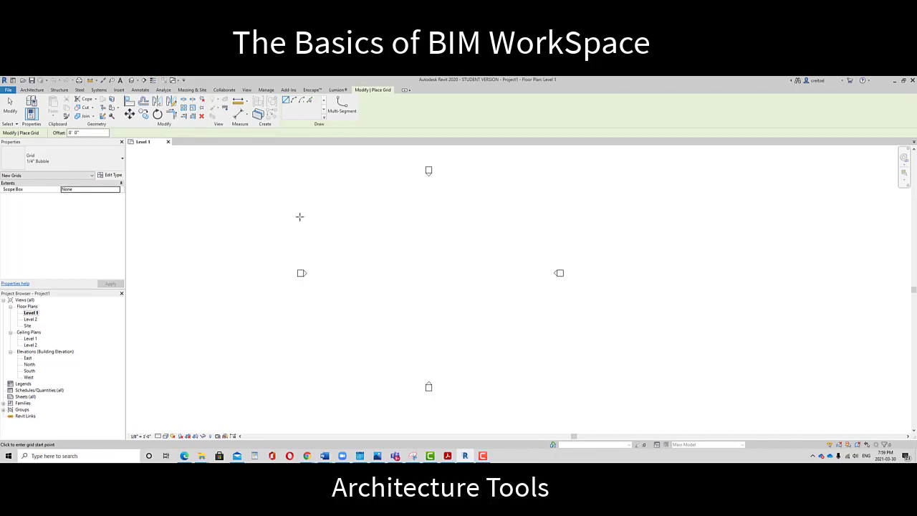
left_click(301, 215)
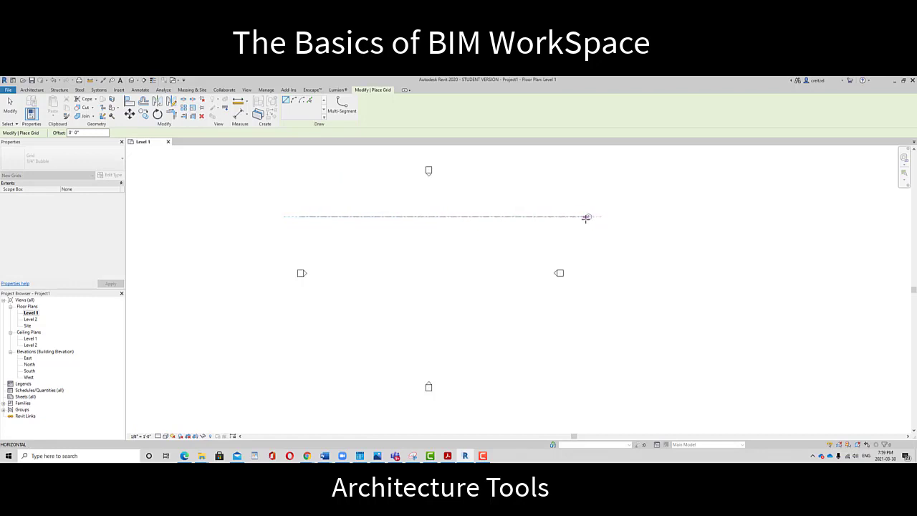
left_click(587, 216)
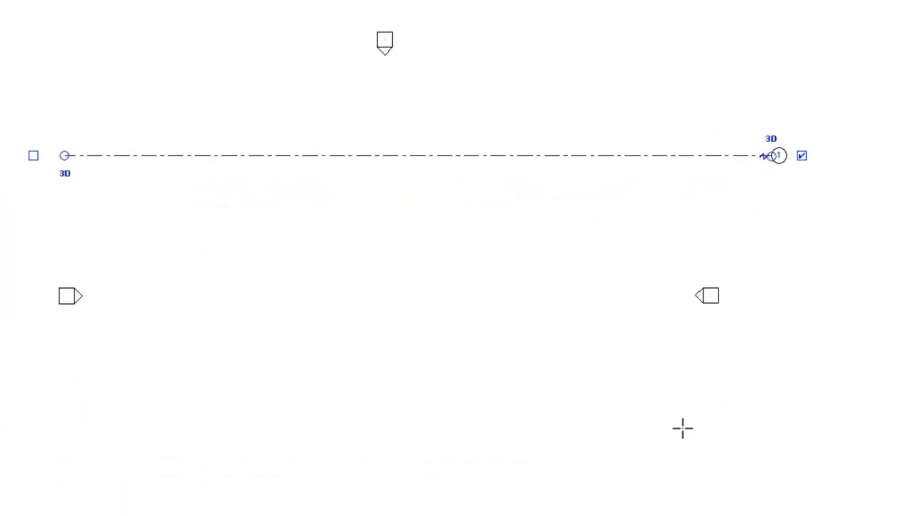
scroll(758, 197, "up", 5)
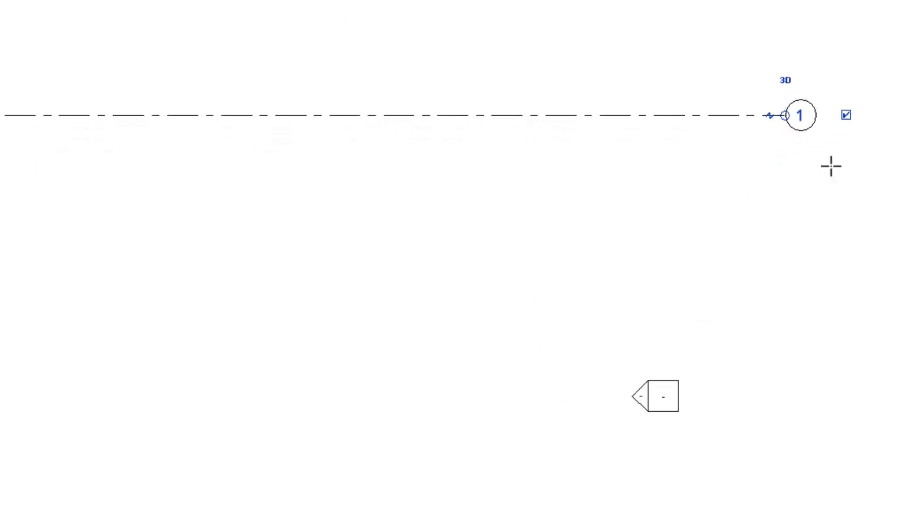
scroll(864, 126, "down", 5)
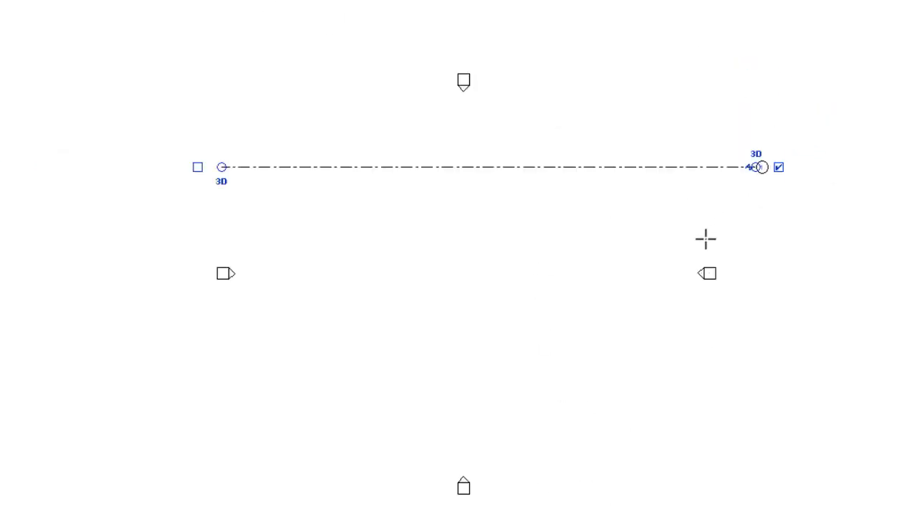
- Draw a second horizontal grid line 20' below the first, with both ends aligned to the first line's ends
middle_click_drag(688, 247, 603, 212)
scroll(602, 210, "up", 1)
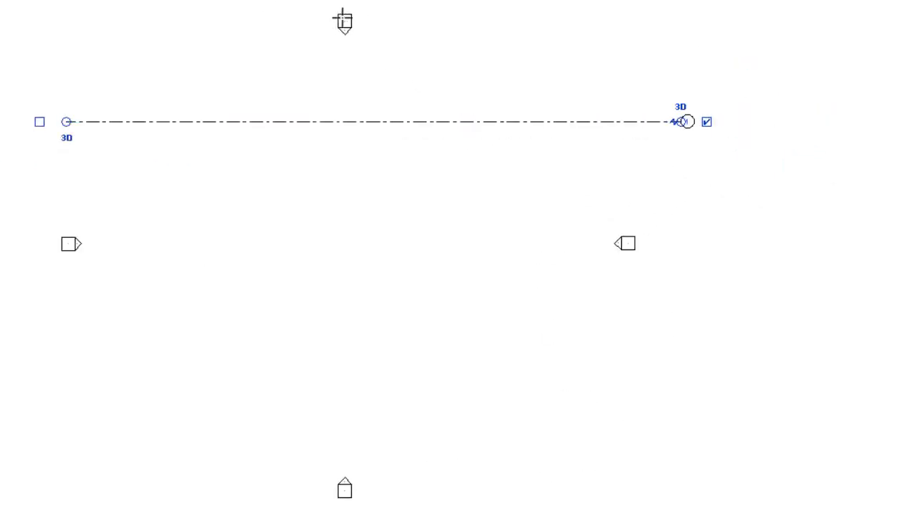
left_click(120, 298)
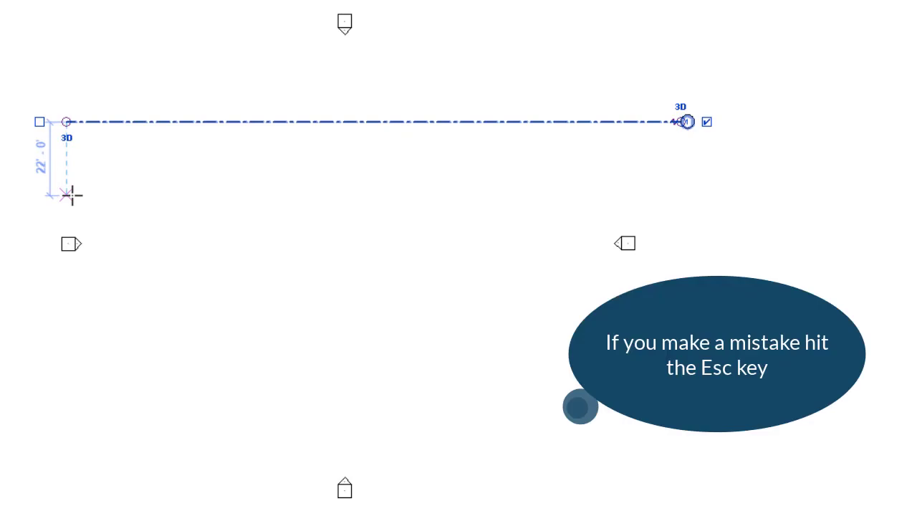
scroll(72, 192, "up", 4)
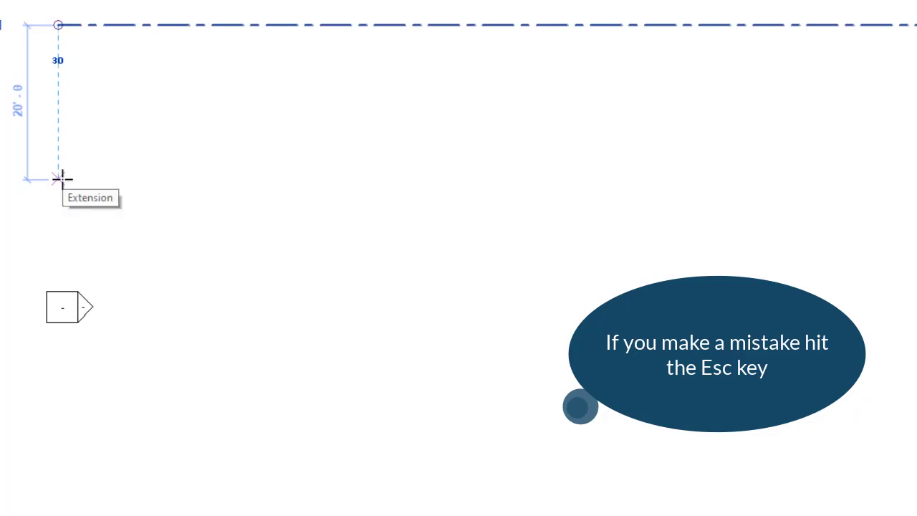
scroll(62, 179, "up", 4)
scroll(62, 180, "down", 3)
middle_click_drag(110, 147, 75, 321)
scroll(60, 294, "up", 1)
scroll(60, 295, "up", 1)
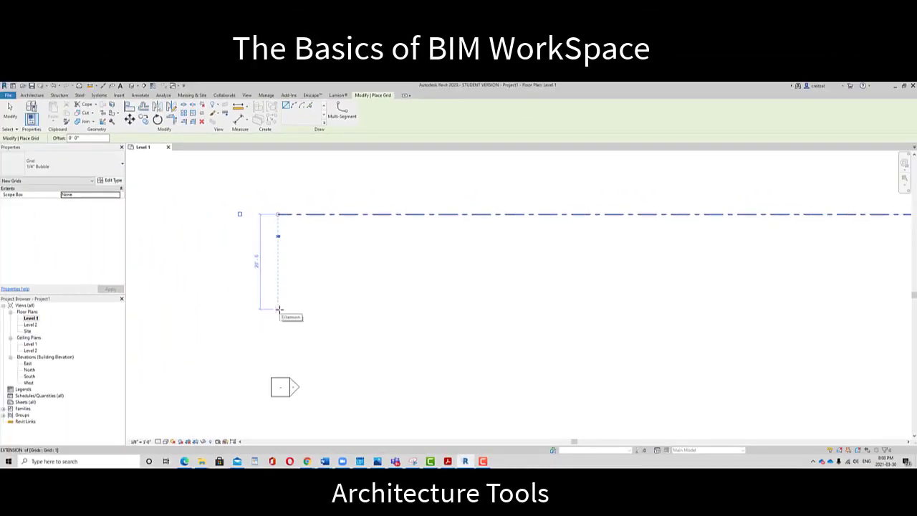
left_click(279, 310)
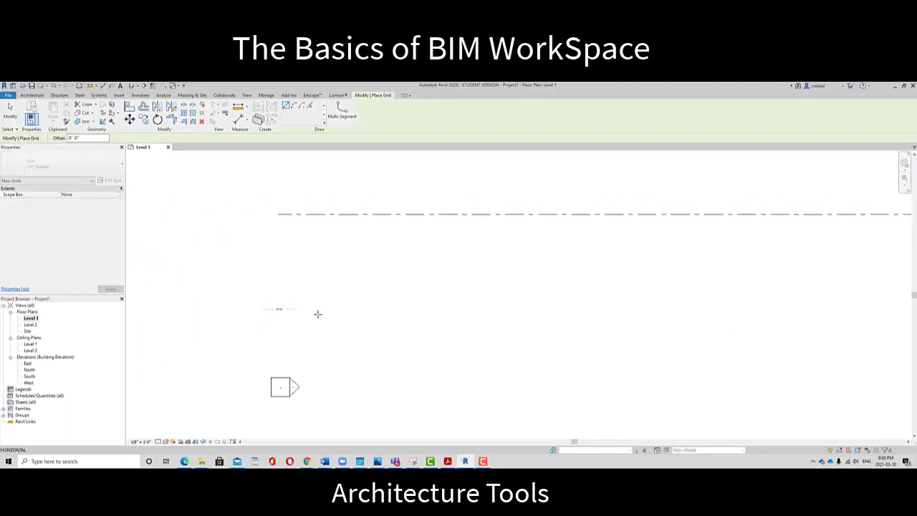
scroll(532, 311, "down", 3)
middle_click_drag(624, 305, 398, 308)
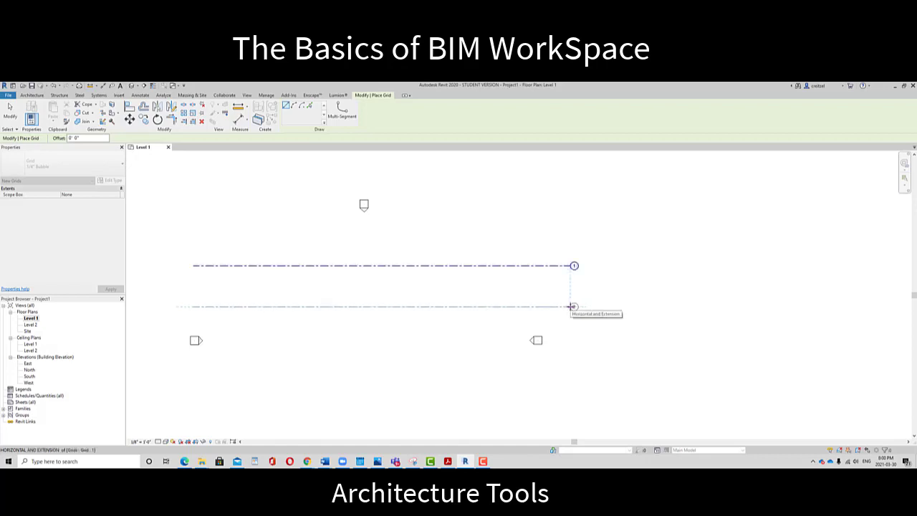
left_click(573, 307)
- Draw a third horizontal grid line 20' below grid 2, with its ends aligned to the lines above
middle_click_drag(424, 369, 483, 285)
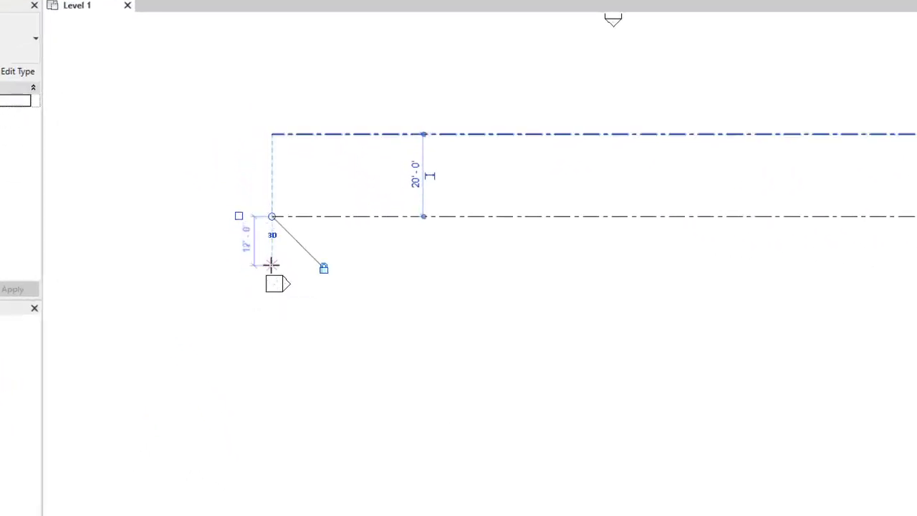
type("20")
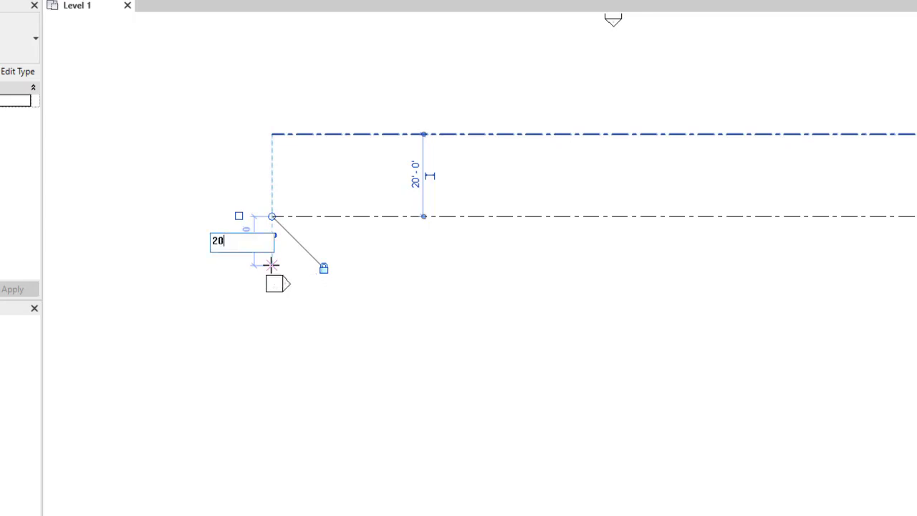
key("Return")
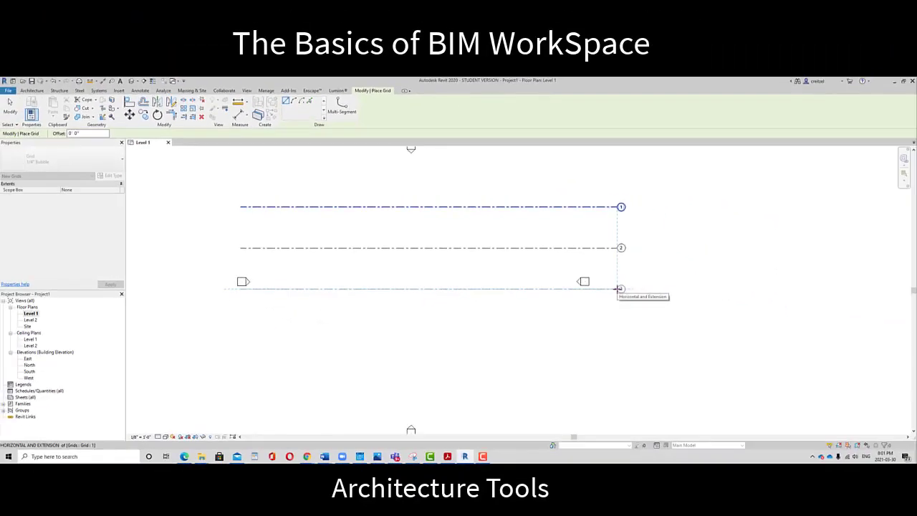
left_click(795, 293)
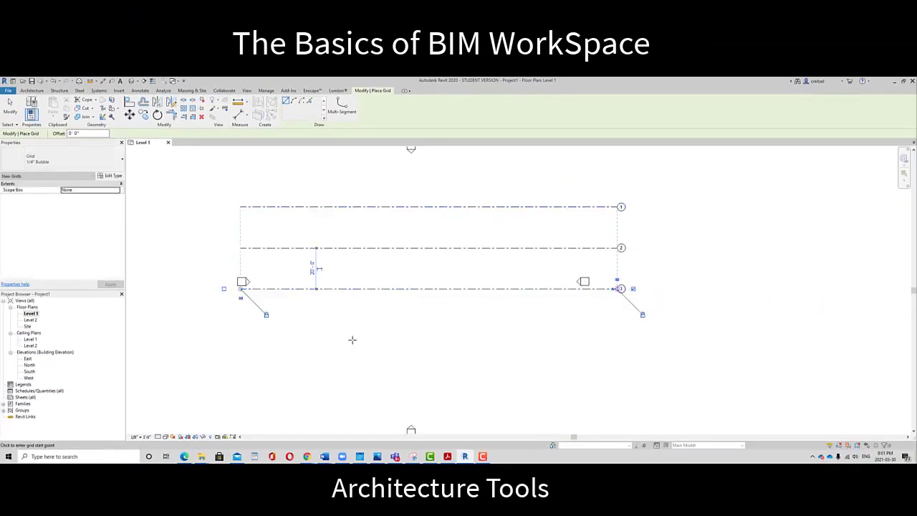
- Draw a fourth horizontal grid line 20' below grid 3, matching the extents of the other lines
left_click(240, 289)
type("20")
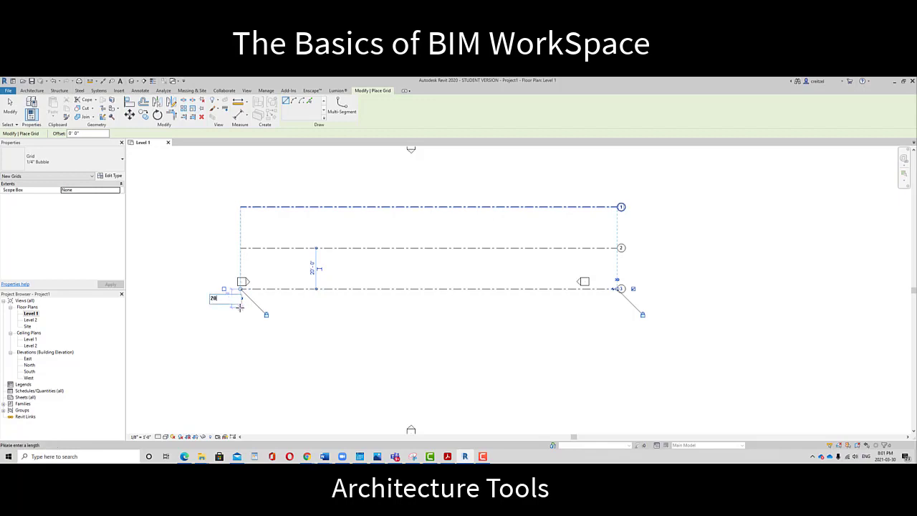
key("Return")
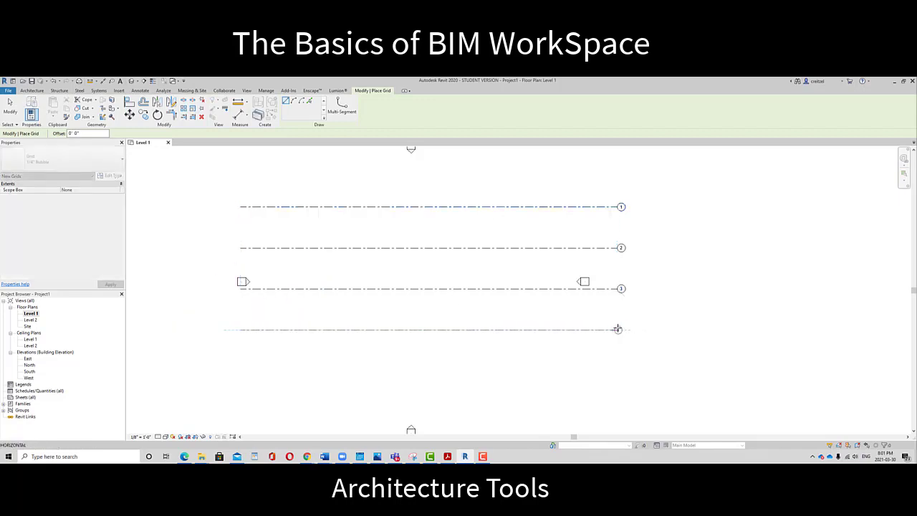
left_click(620, 329)
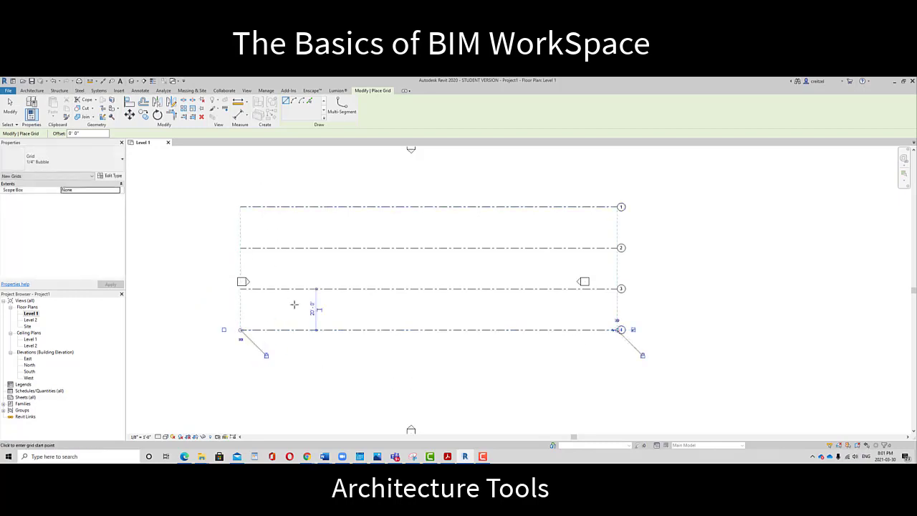
- Draw a vertical grid line just inside the west ends of the horizontal lines, from above grid 1 to below grid 4
left_click(266, 171)
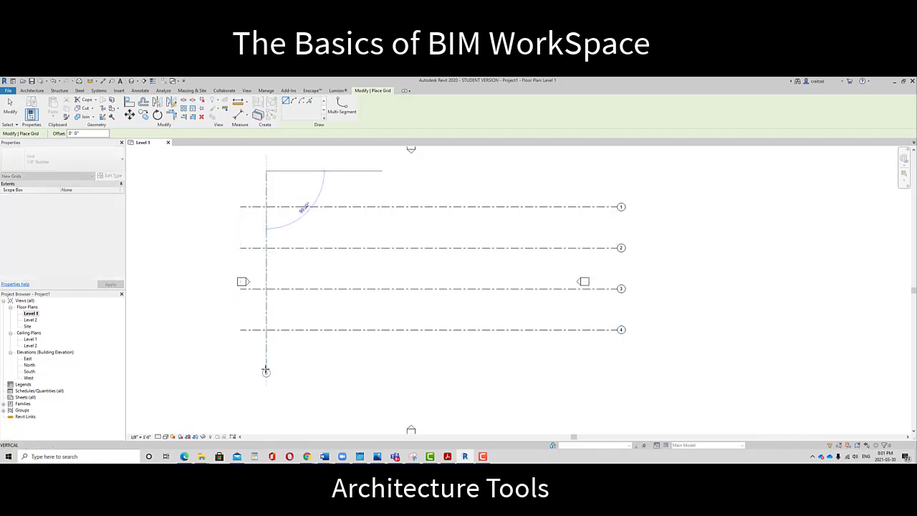
left_click(266, 372)
left_click(10, 107)
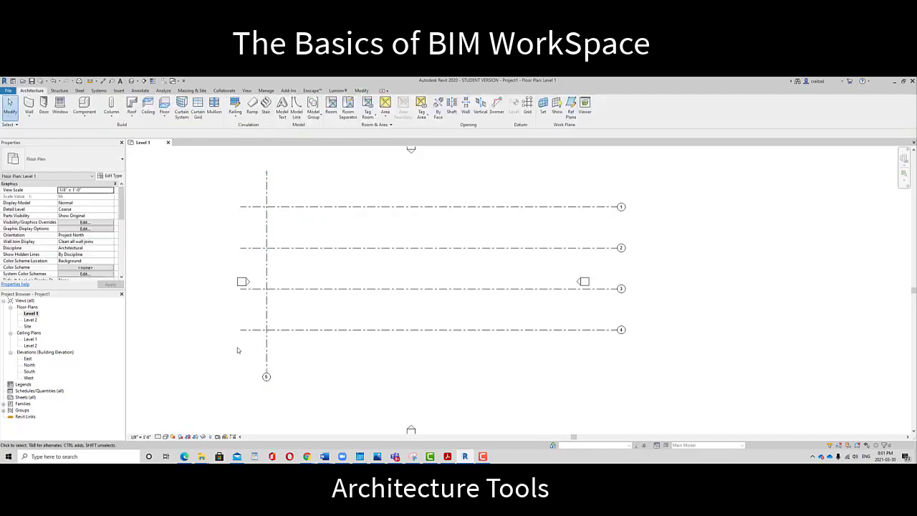
- Rename the vertical grid line's bubble as A
scroll(266, 385, "up", 4)
scroll(427, 318, "down", 1)
scroll(489, 289, "down", 1)
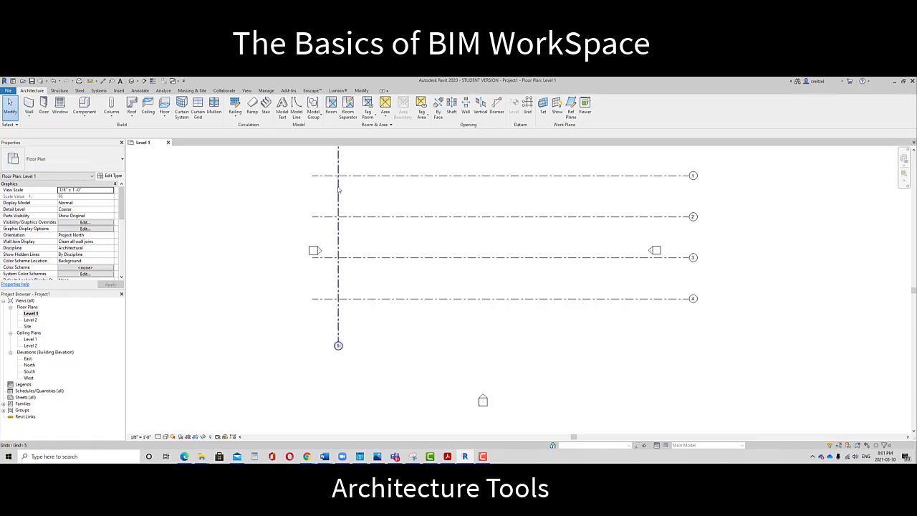
scroll(338, 347, "up", 5)
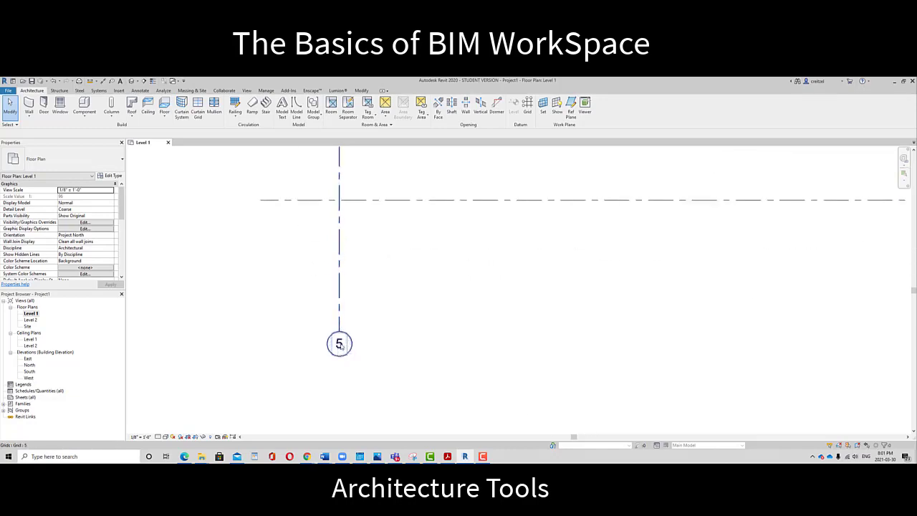
double_click(339, 344)
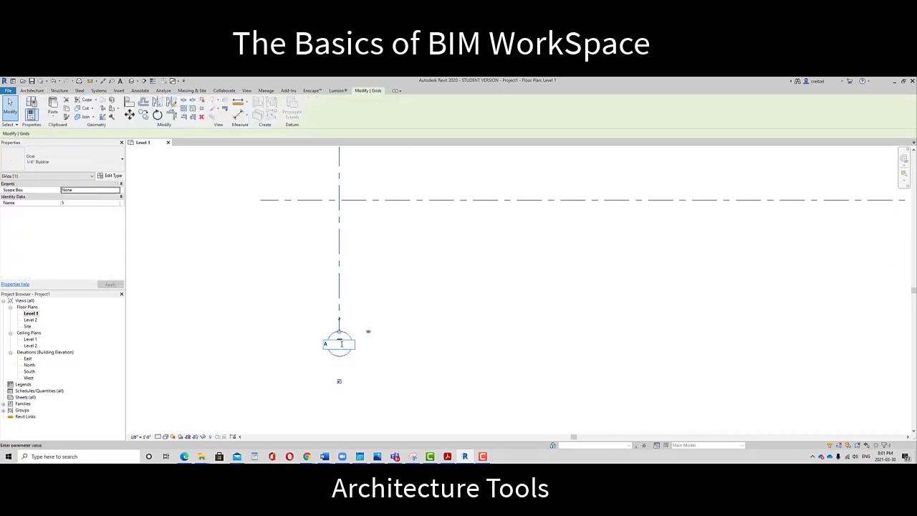
key("Return")
- Draw a second vertical grid line 20' to the right of grid A, with both ends aligned to grid A's ends
scroll(453, 351, "down", 3)
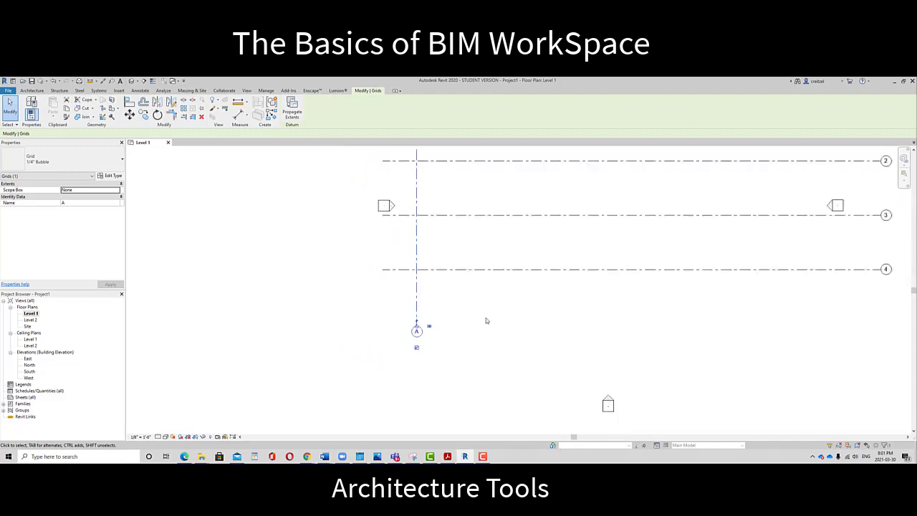
middle_click_drag(486, 318, 397, 340)
scroll(429, 365, "down", 2)
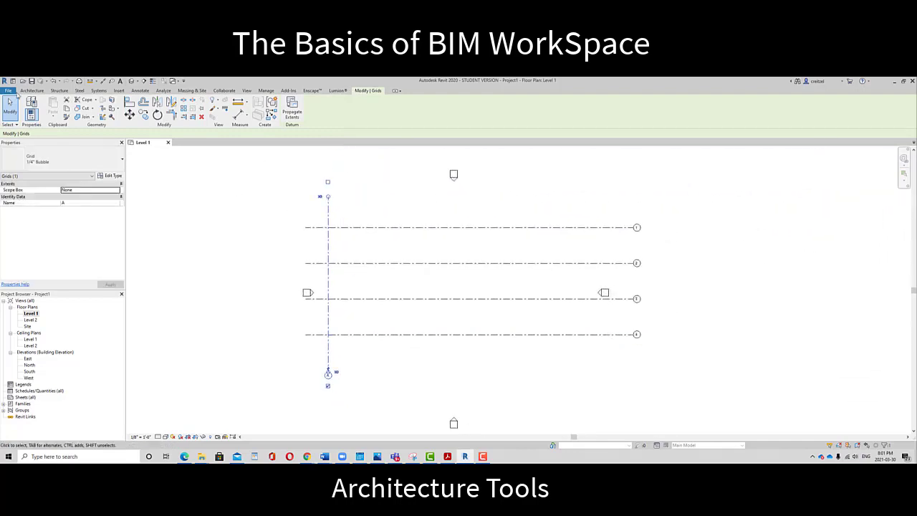
left_click(31, 91)
left_click(528, 108)
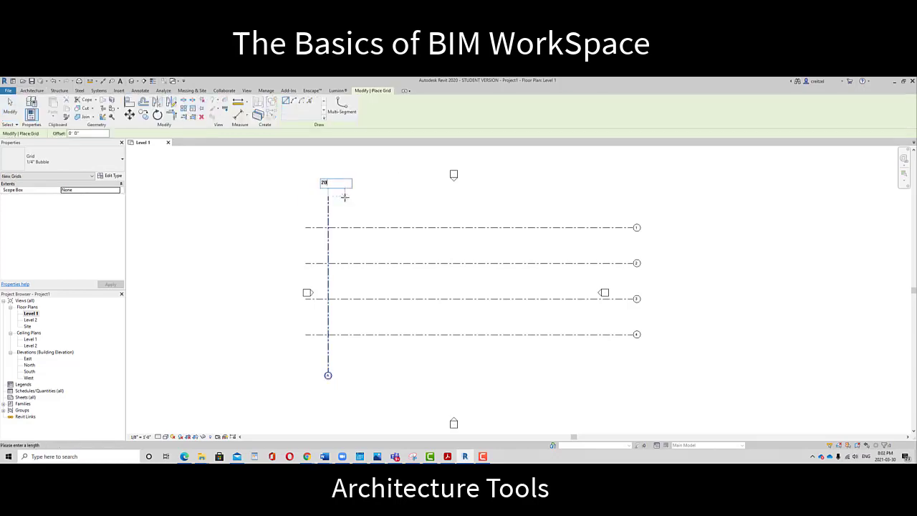
left_click(345, 196)
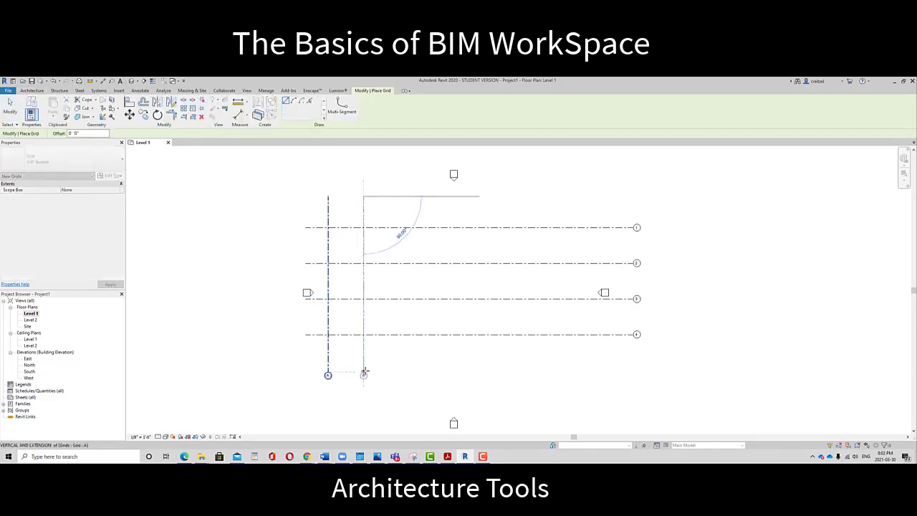
left_click(364, 373)
- Draw two more vertical grid lines to the right of grid B at 20' spacing, with their ends aligned to the existing vertical lines
scroll(387, 383, "up", 5)
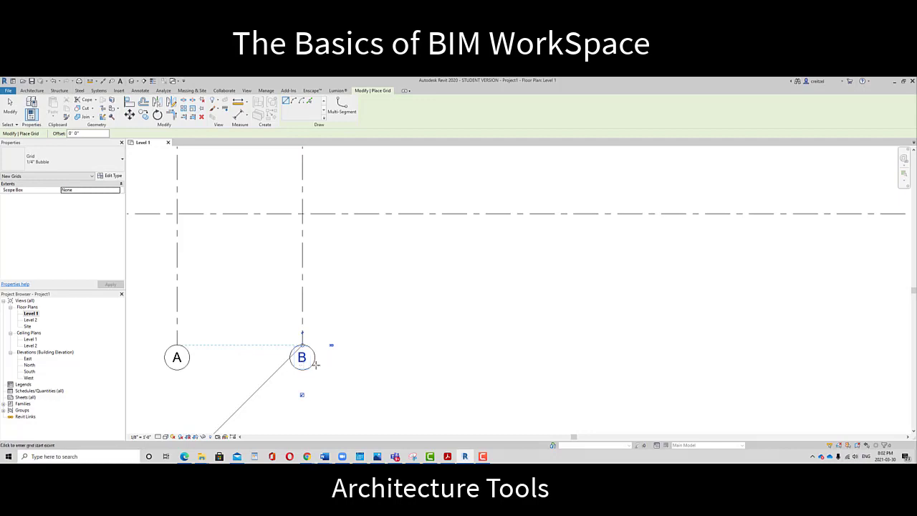
scroll(463, 318, "down", 4)
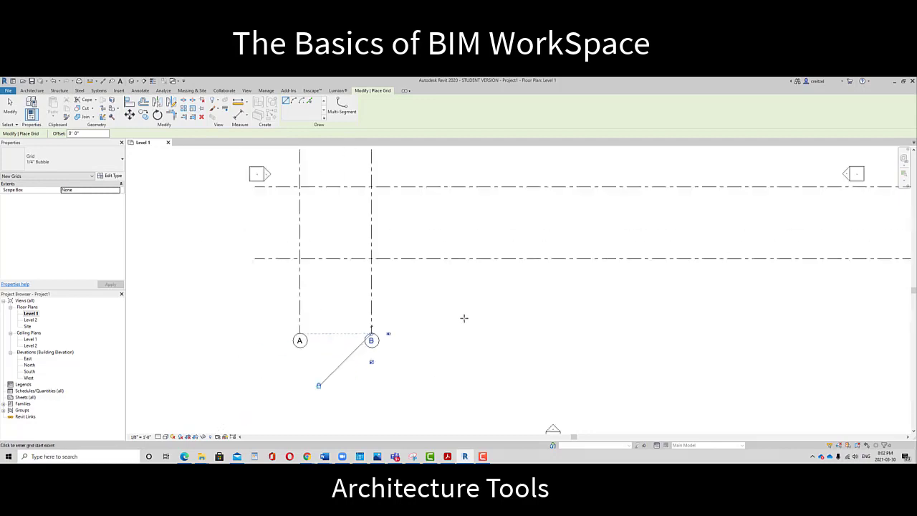
middle_click_drag(466, 286, 401, 334)
scroll(401, 331, "down", 1)
scroll(320, 322, "down", 1)
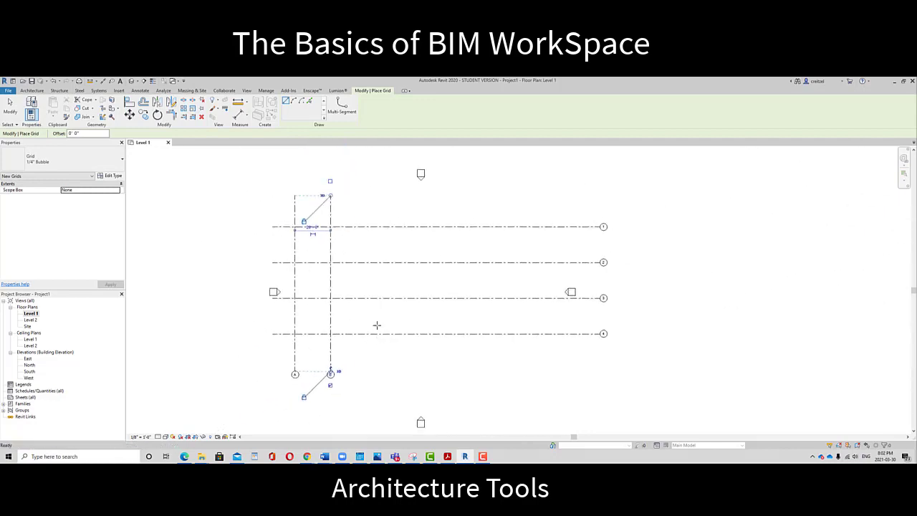
left_click(357, 195)
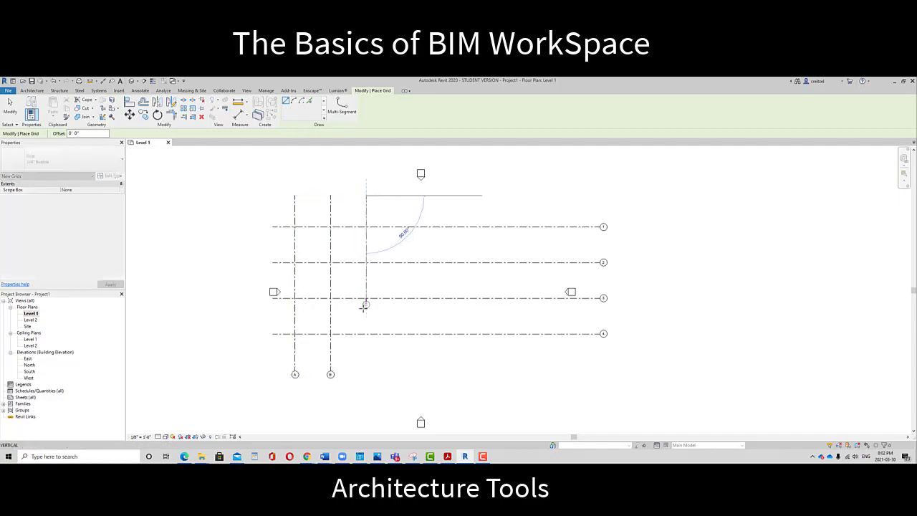
left_click(366, 374)
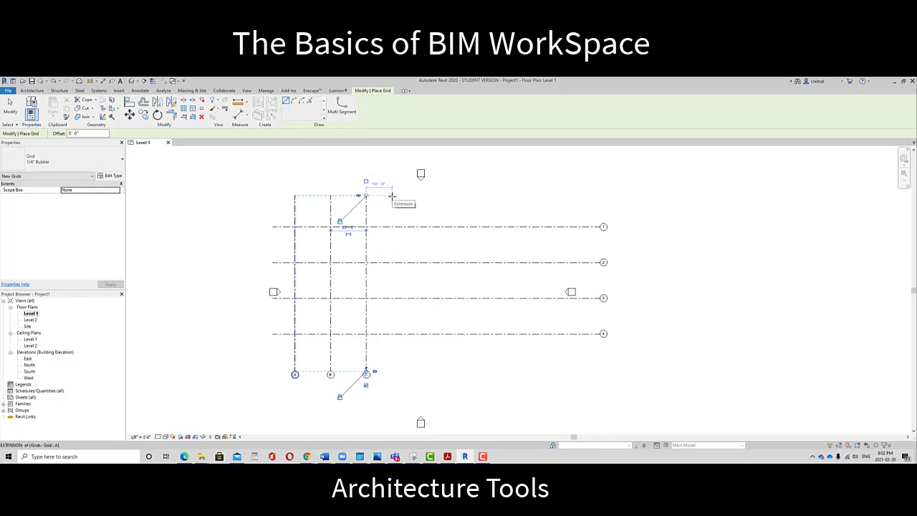
left_click(401, 195)
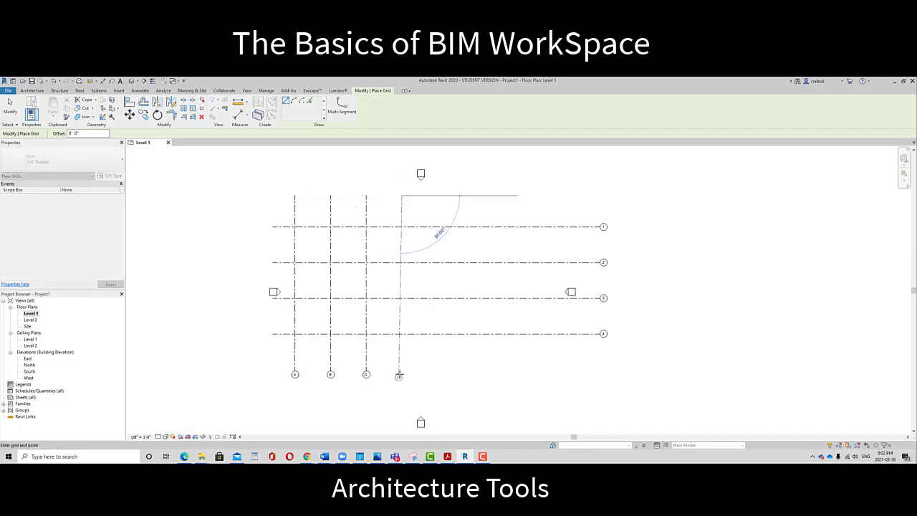
left_click(400, 372)
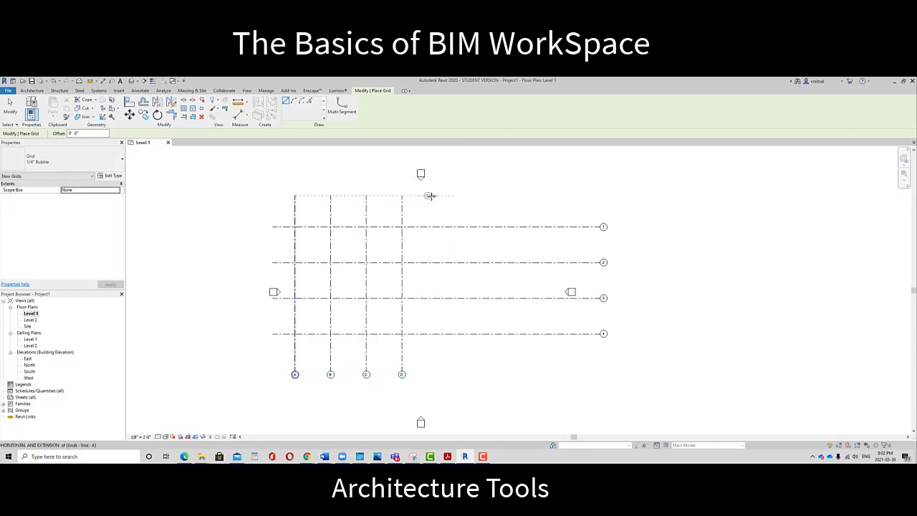
- Add two vertical grid lines to the right of grid D at 20' spacing, matching the extents of the other vertical lines
left_click(437, 195)
left_click(437, 374)
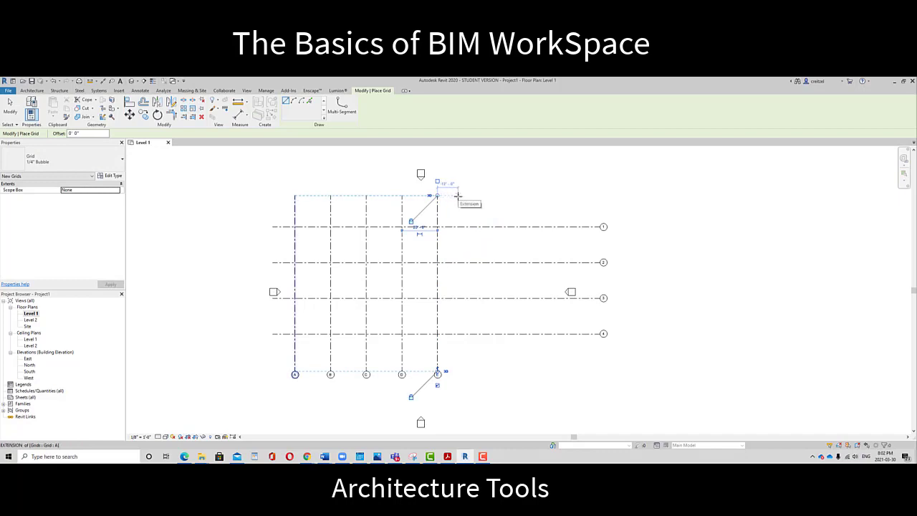
left_click(473, 195)
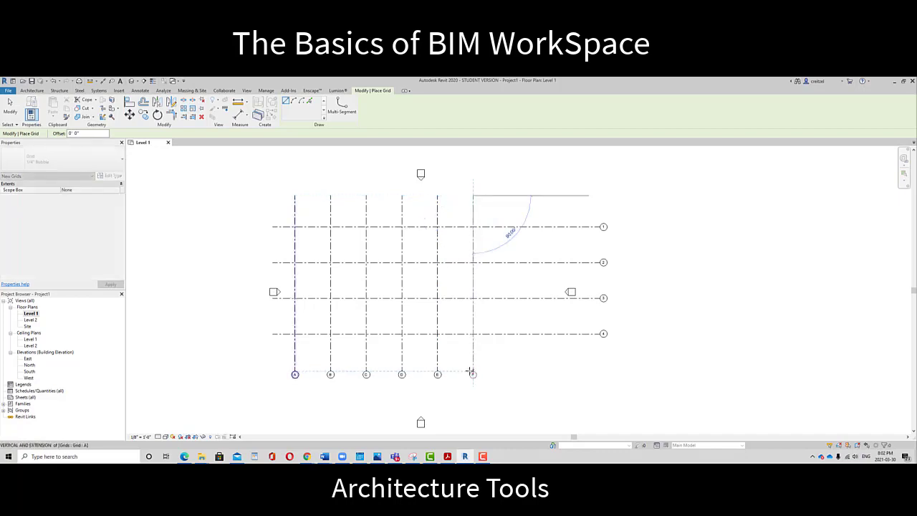
left_click(473, 374)
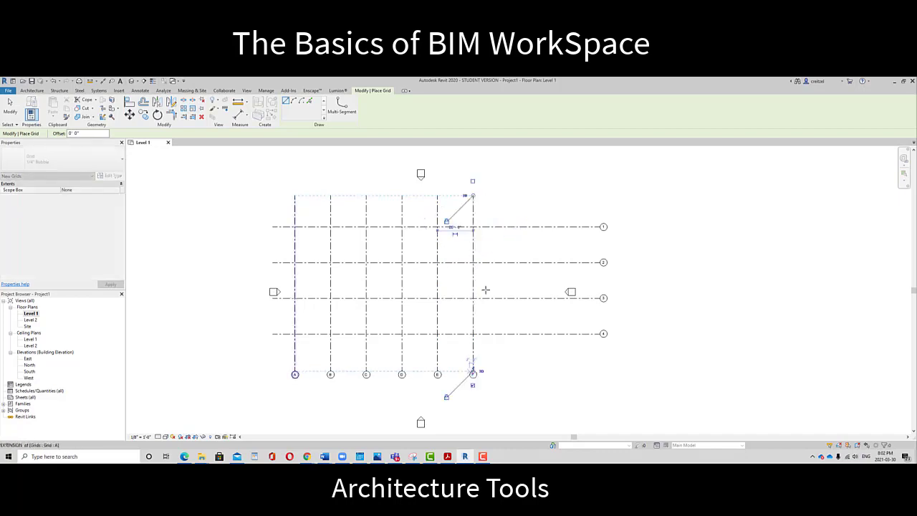
- Complete the vertical grids with two more lines to the right of grid F at 20' spacing, aligned to the others, and end the Grid command
left_click(499, 195)
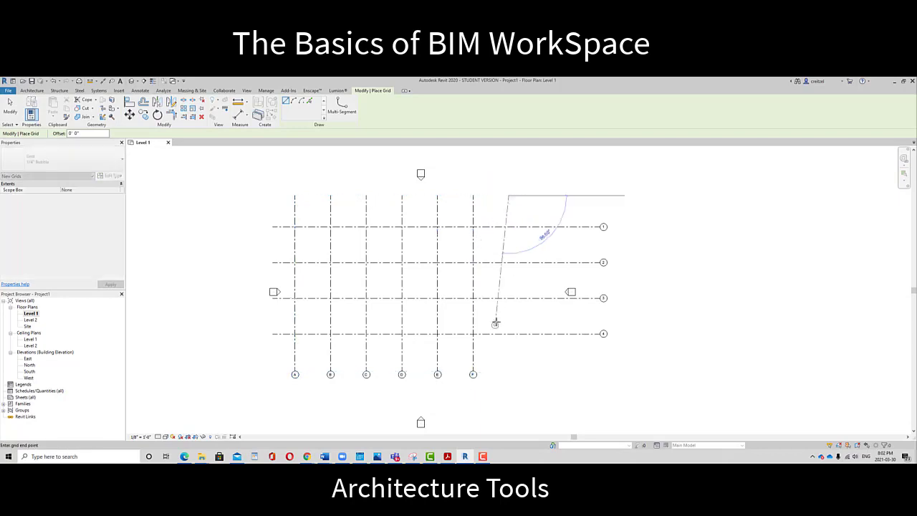
left_click(508, 373)
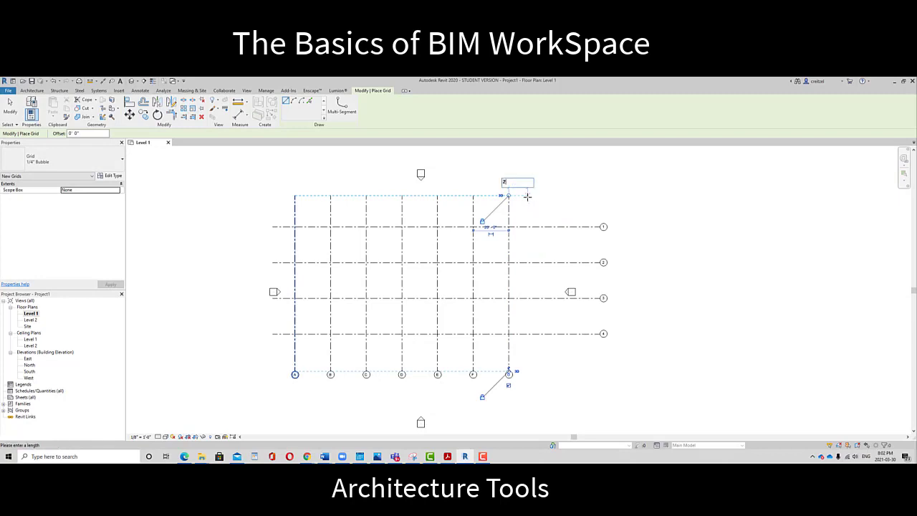
left_click(545, 195)
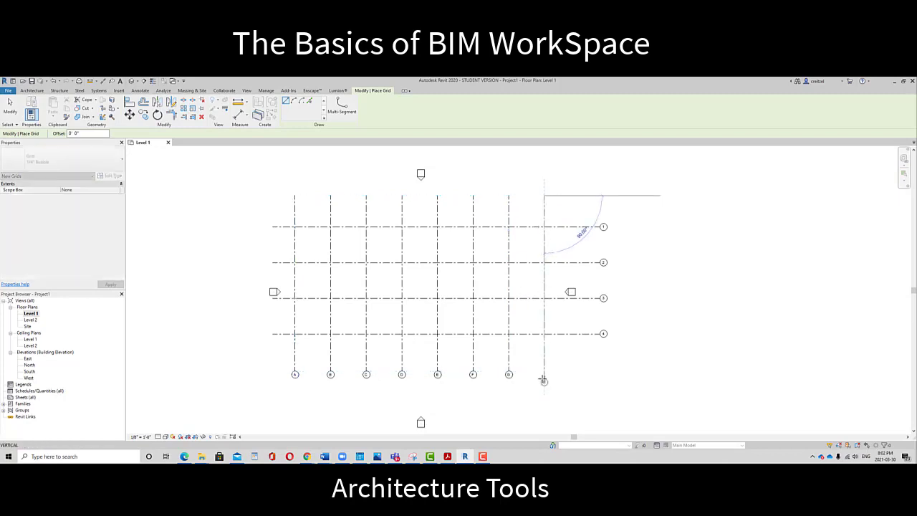
left_click(544, 372)
key("Escape")
key("Escape")
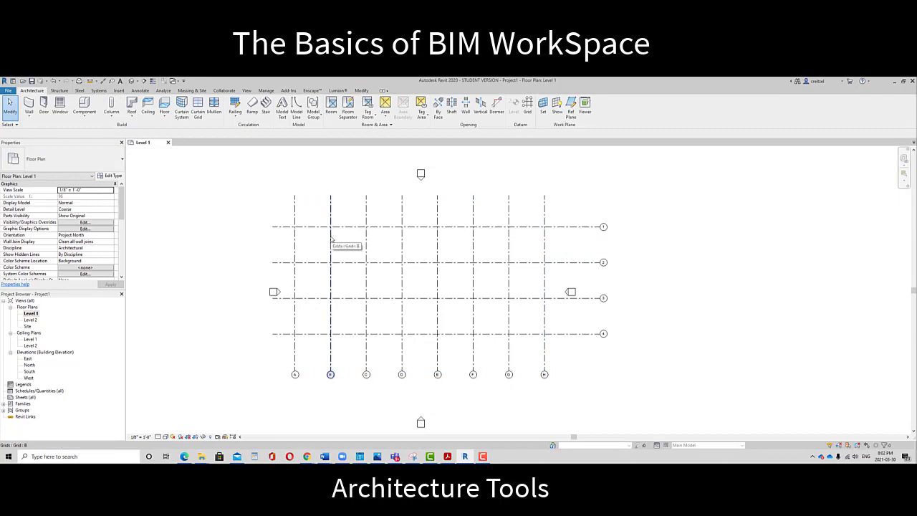
- Try moving grid line 1 freehand away from grid line 2, and undo the move
left_click(301, 228)
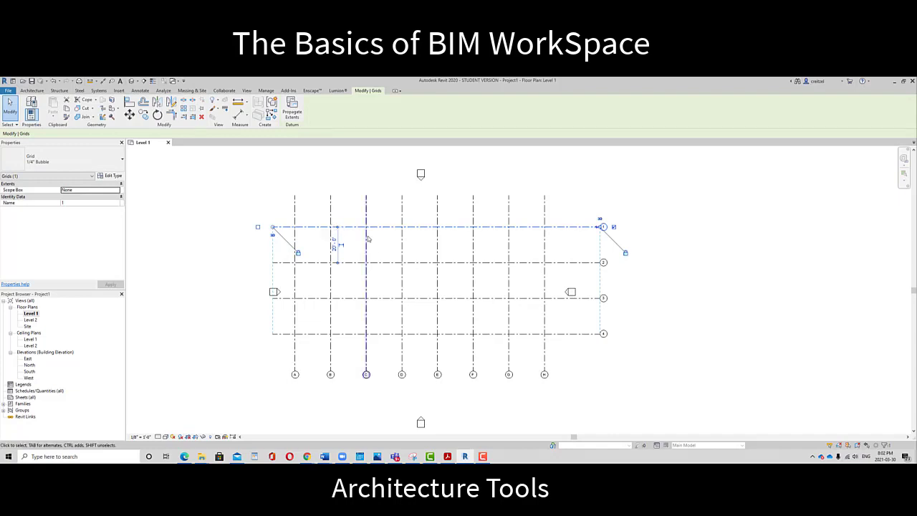
mouse_move(352, 217)
left_mouse_down()
mouse_move(352, 206)
mouse_move(354, 218)
left_mouse_up()
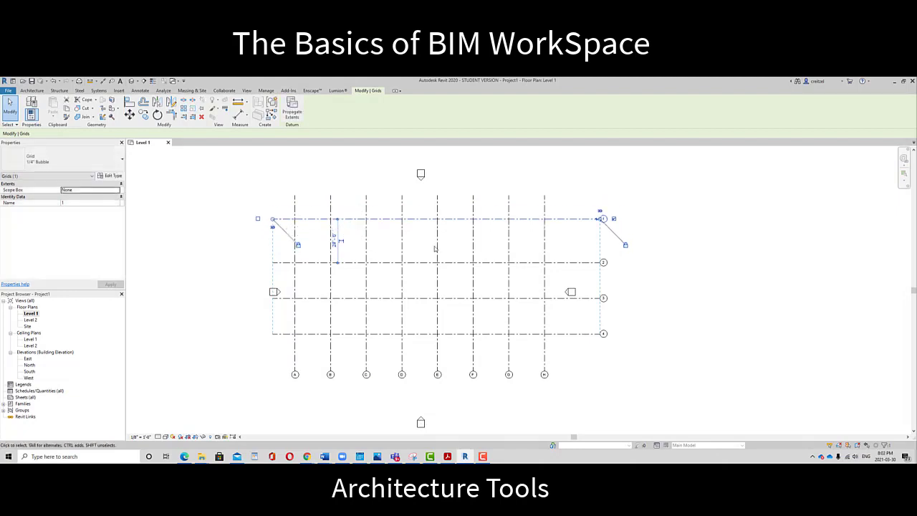
key("Escape")
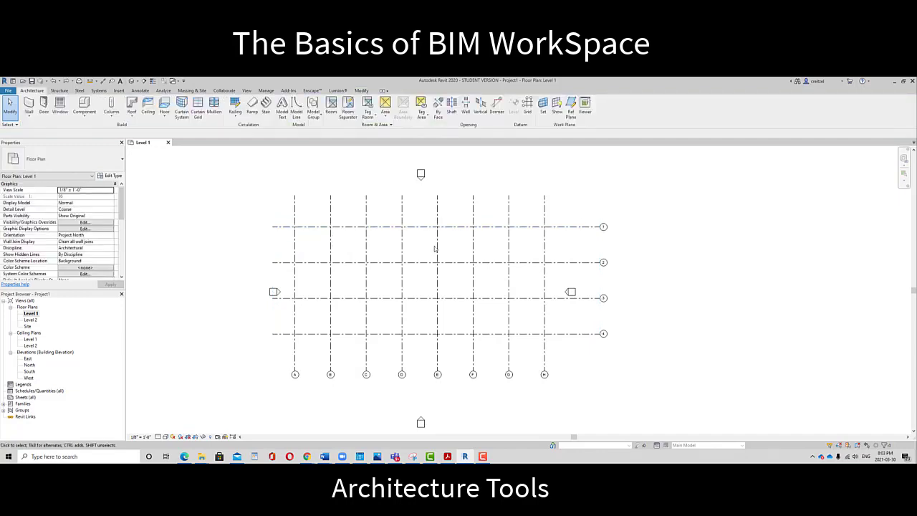
- Set the spacing between grid lines 1 and 2 to 22', and undo the change
left_click(355, 228)
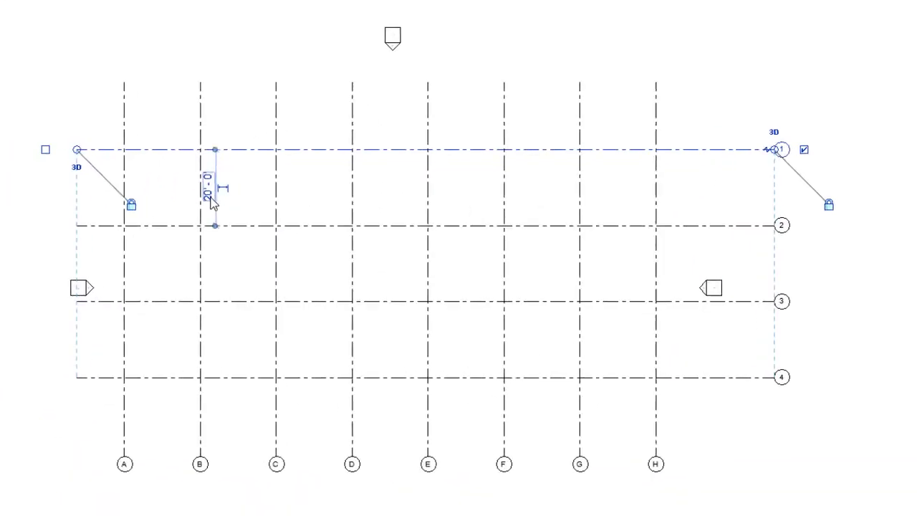
left_click(334, 247)
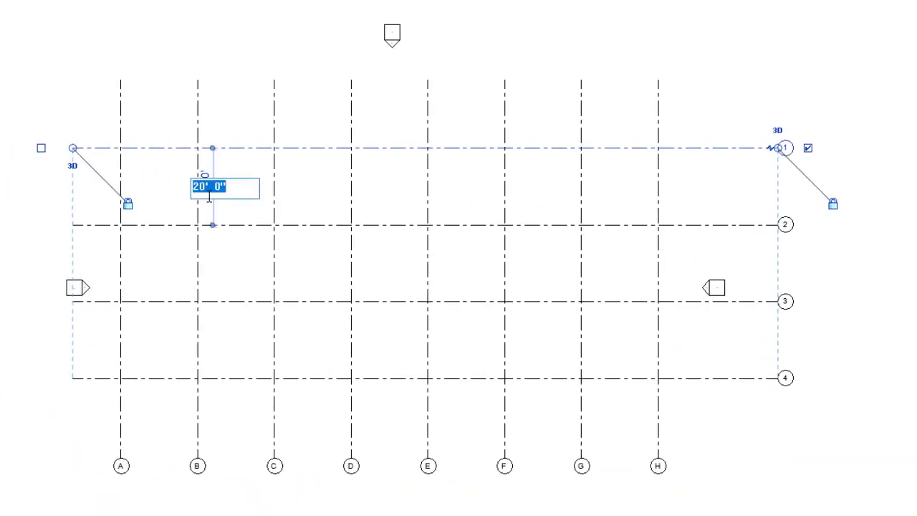
type("22")
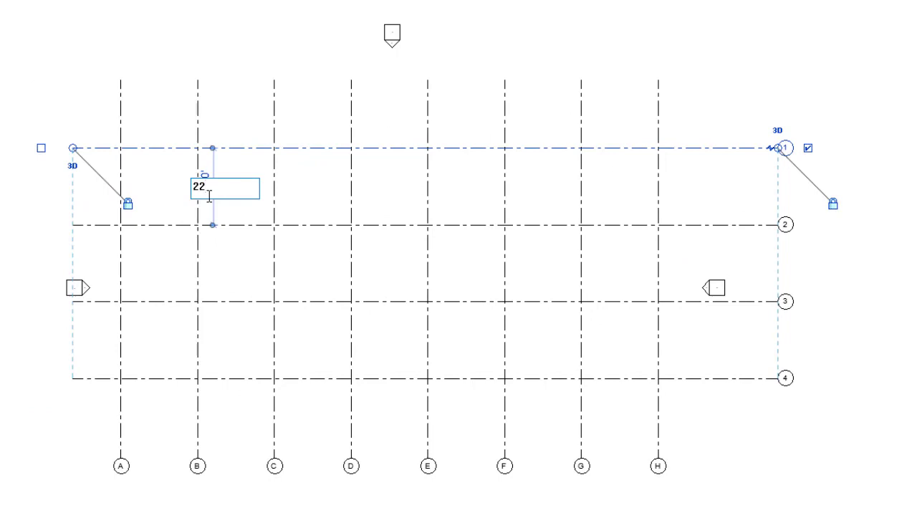
key("Return")
left_click(870, 298)
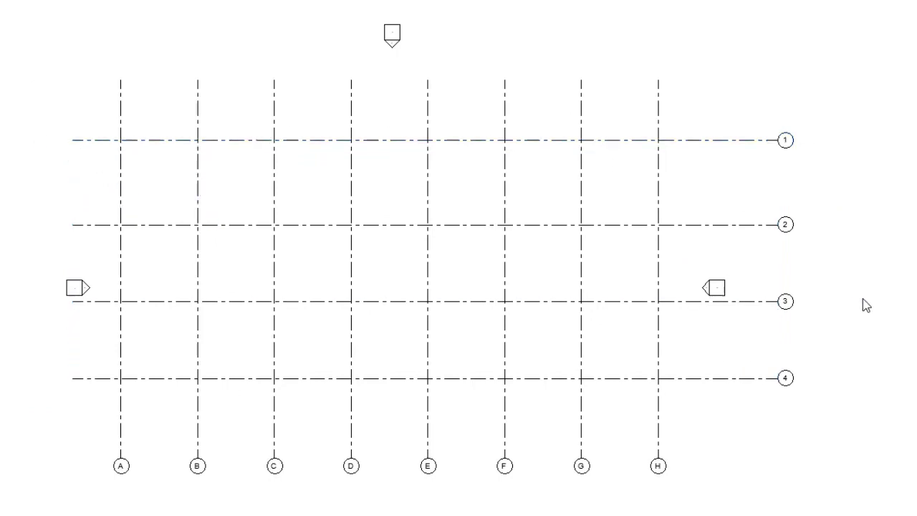
key("ctrl+z")
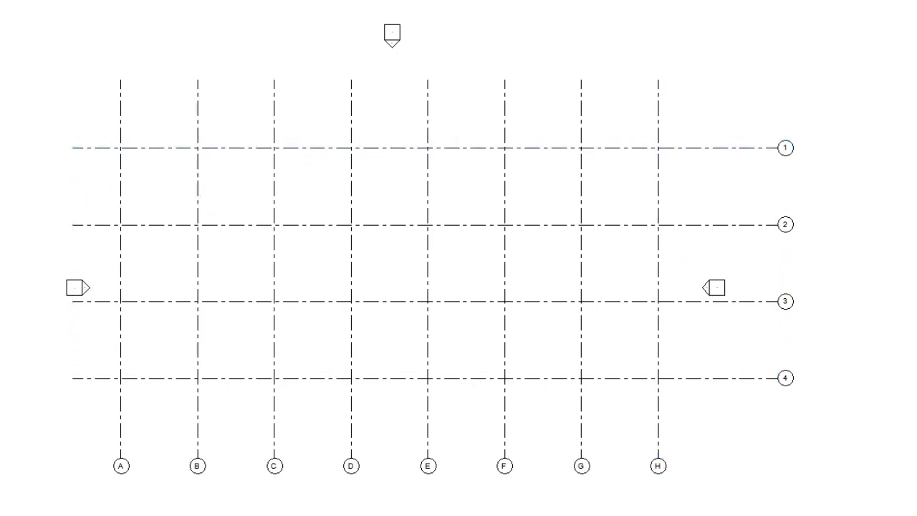
- Examine the spacing dimensions of grid line 1 and of the vertical grid lines from C to E
left_click(247, 149)
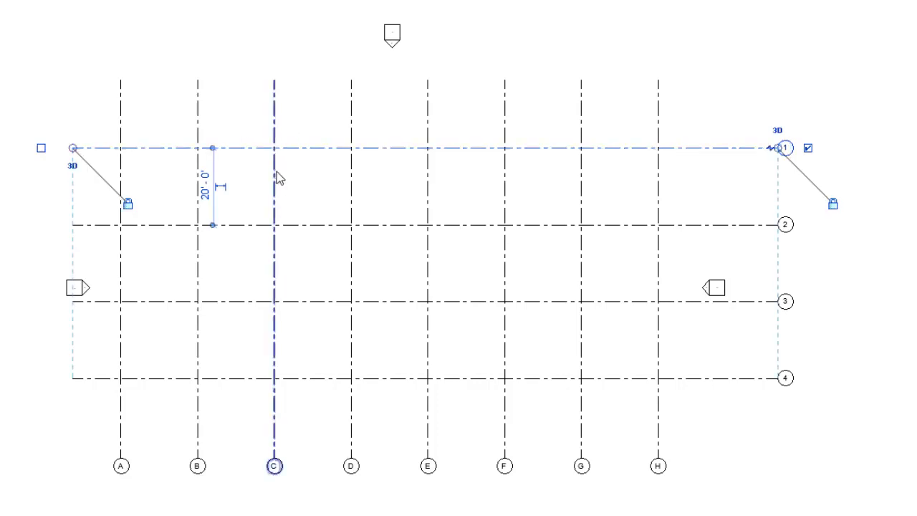
left_click(351, 181)
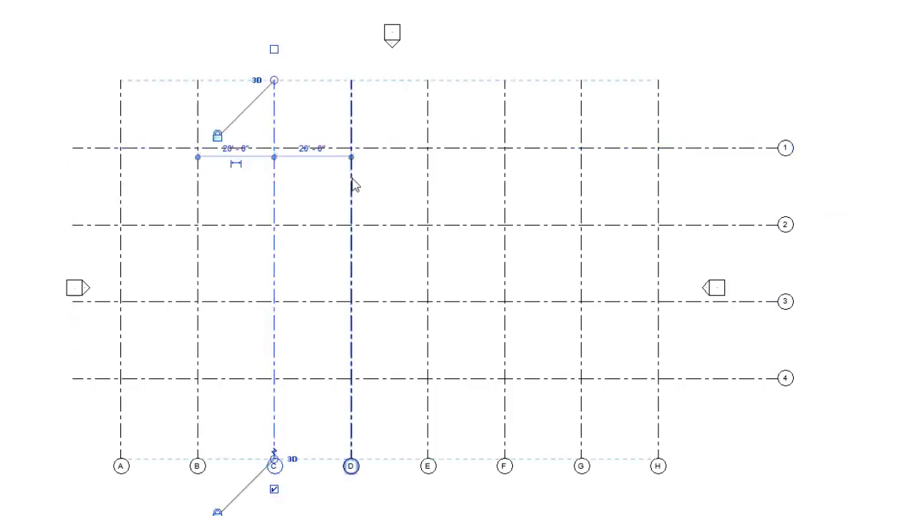
left_click(429, 193)
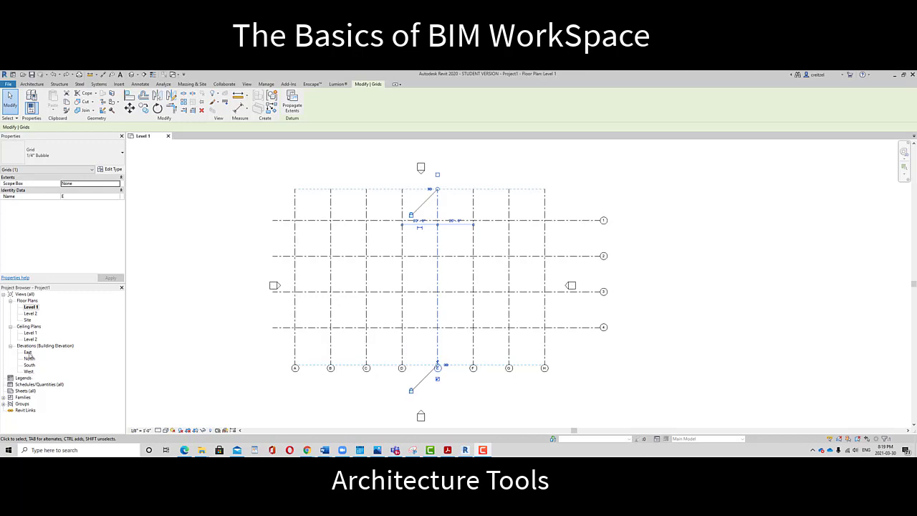
- Open the East building elevation view
double_click(28, 352)
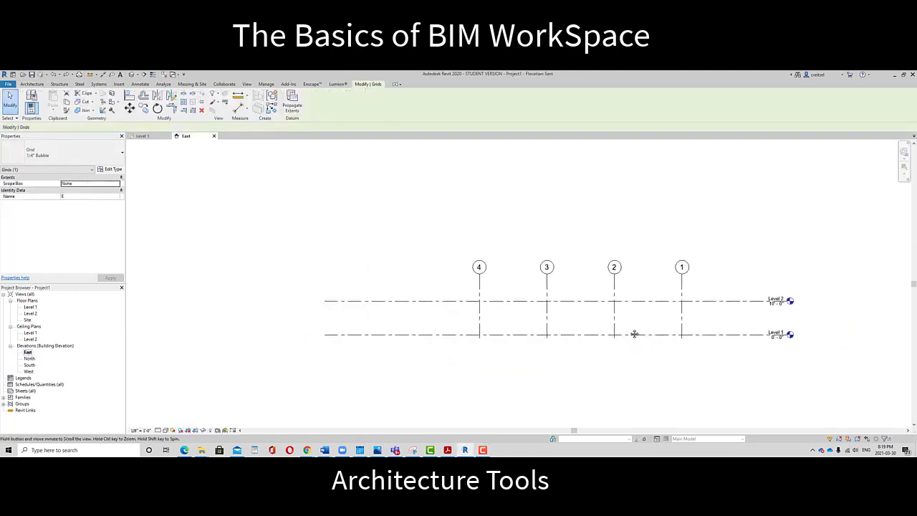
- Examine how grid lines 1 to 4 and the Level 1 and Level 2 lines appear in the East elevation
middle_click_drag(640, 334, 571, 310)
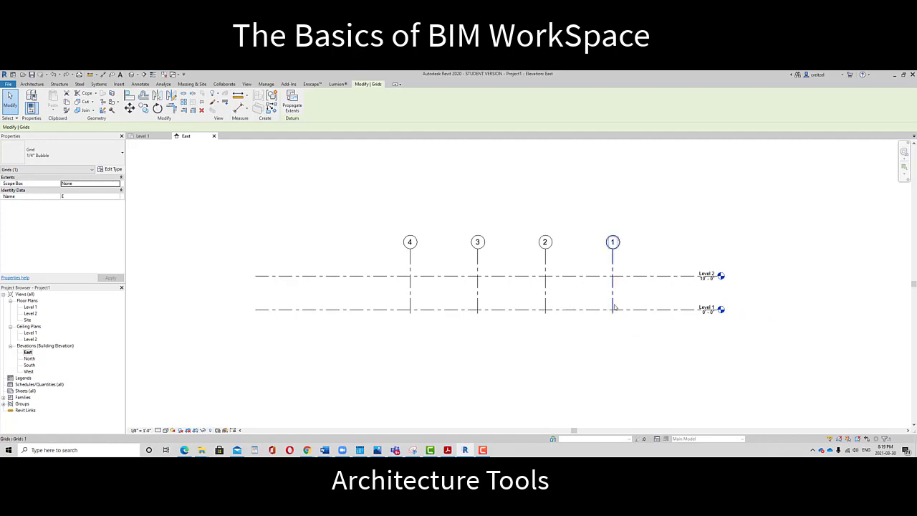
middle_click_drag(644, 312, 607, 313)
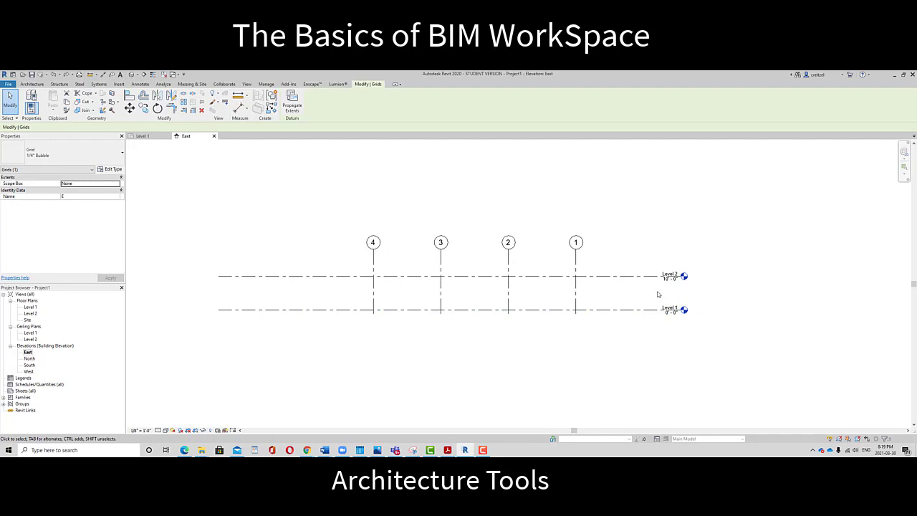
middle_click_drag(631, 301, 563, 304)
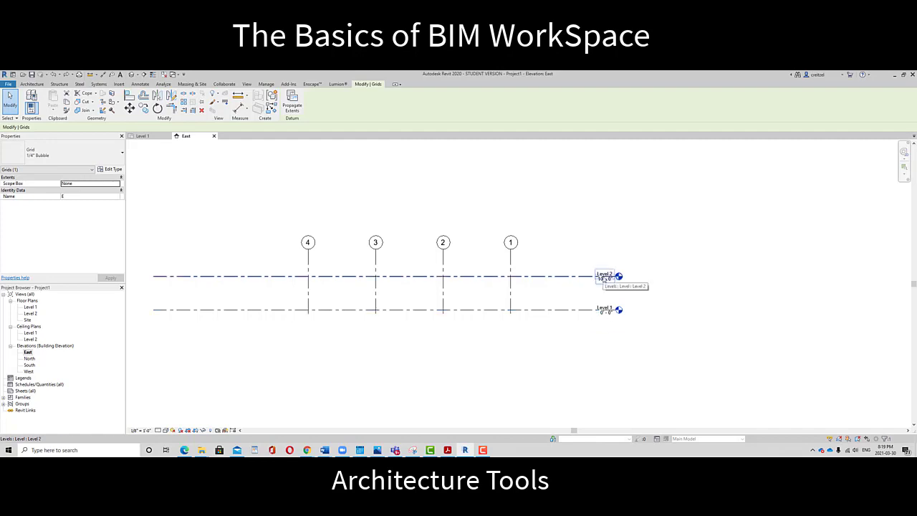
scroll(635, 300, "down", 1)
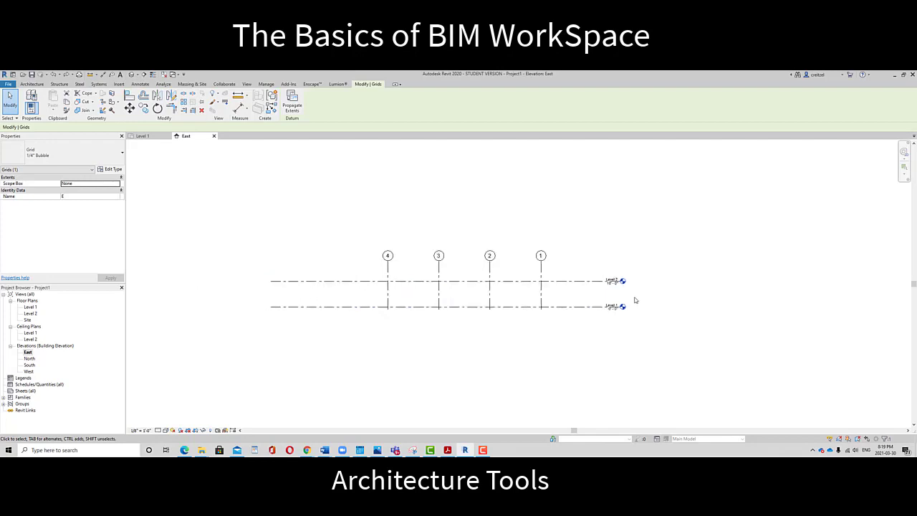
scroll(626, 300, "up", 1)
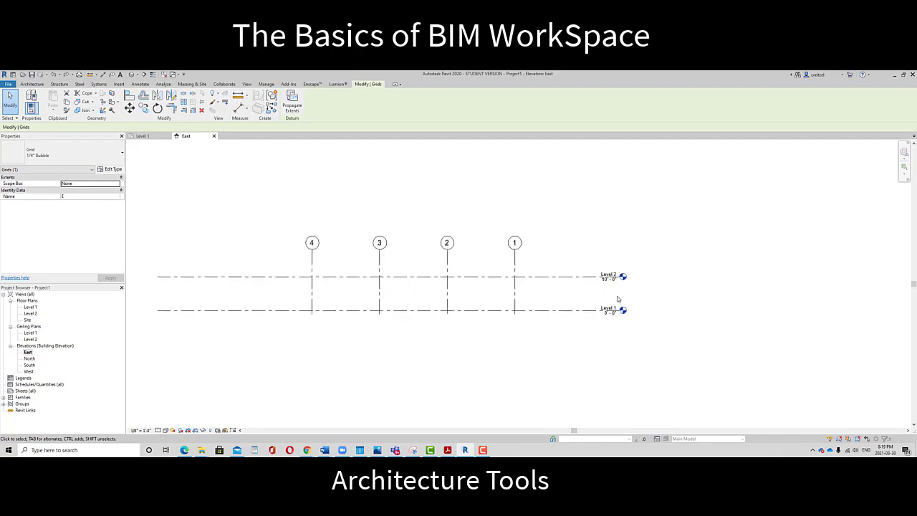
middle_click_drag(619, 298, 623, 301)
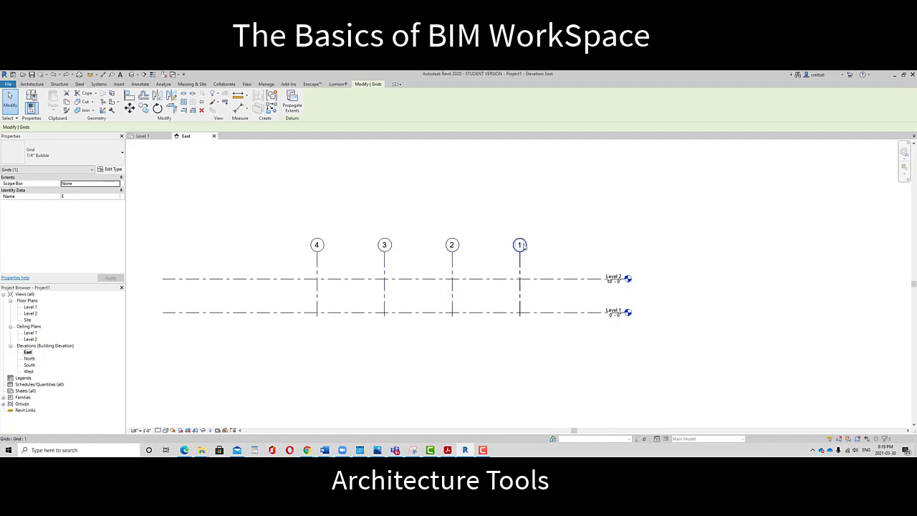
scroll(527, 251, "down", 1)
middle_click_drag(528, 260, 563, 271)
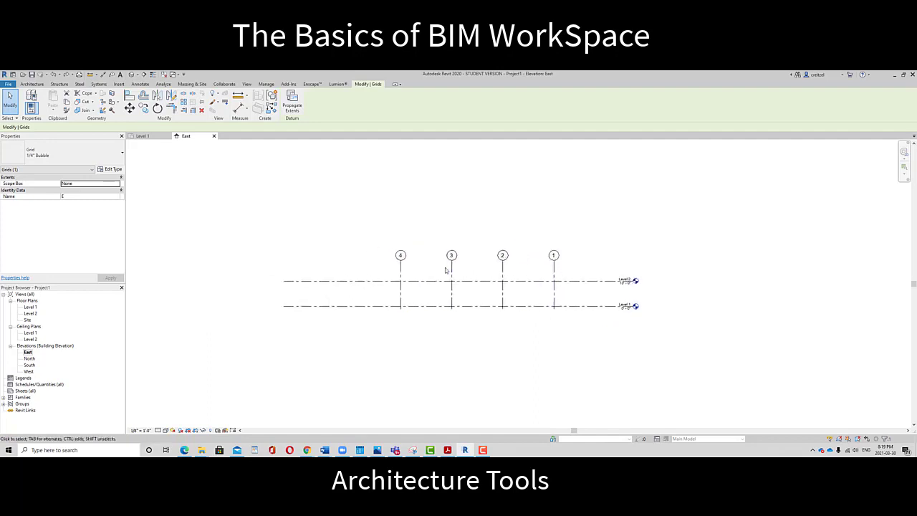
scroll(405, 268, "up", 1)
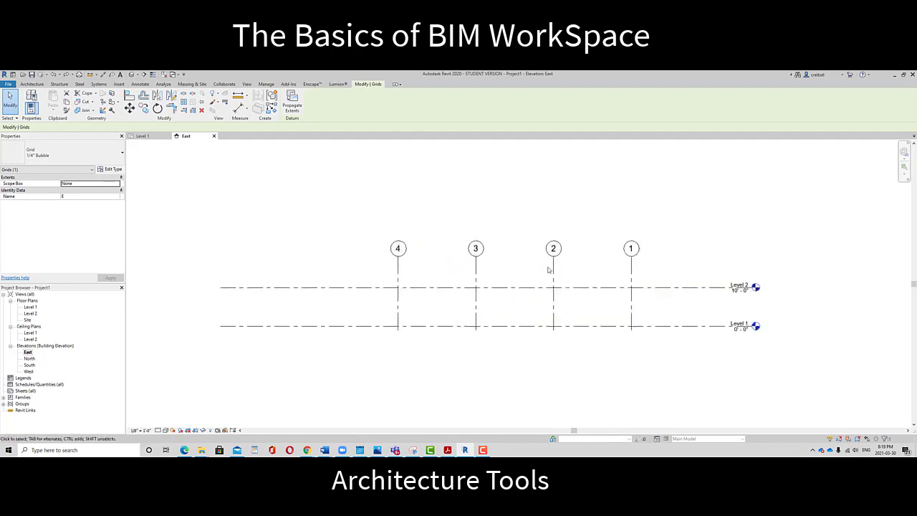
scroll(543, 275, "down", 1)
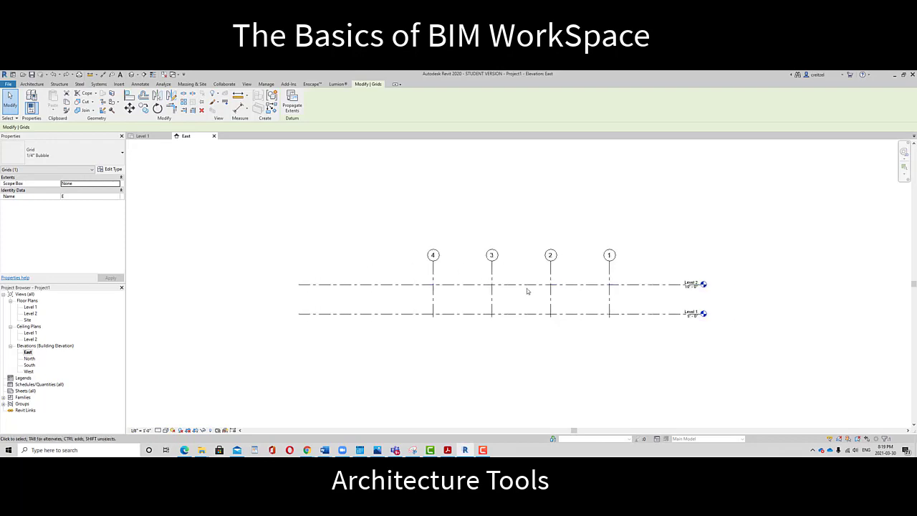
middle_click_drag(551, 284, 489, 284)
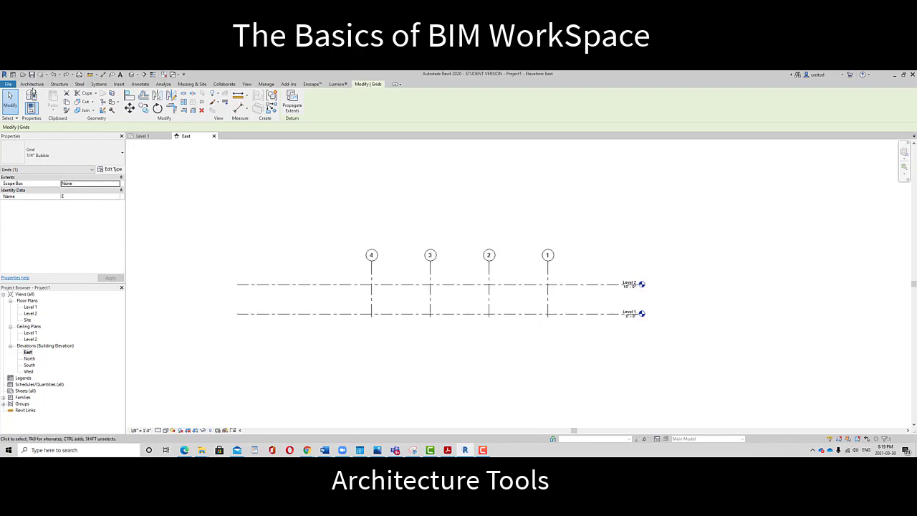
- Add a new level 10' above Level 2, aligned with both ends of the existing level lines
left_click(32, 85)
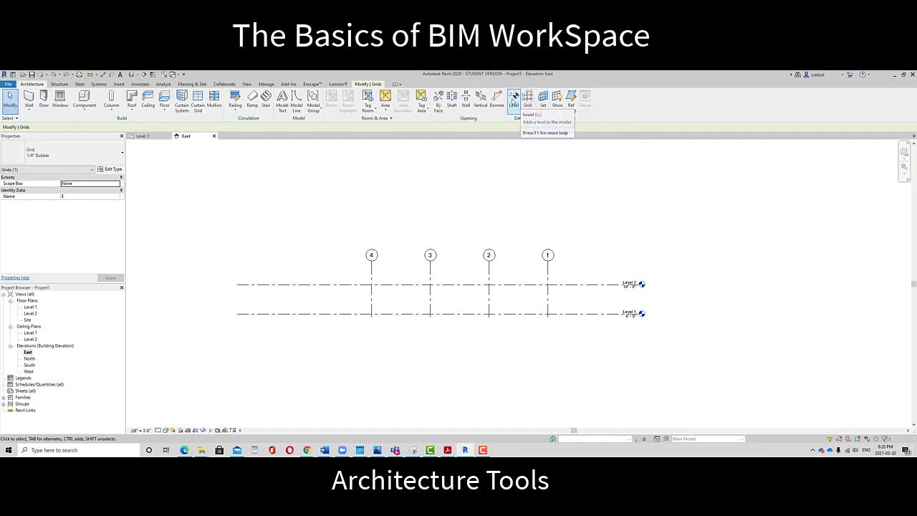
left_click(513, 100)
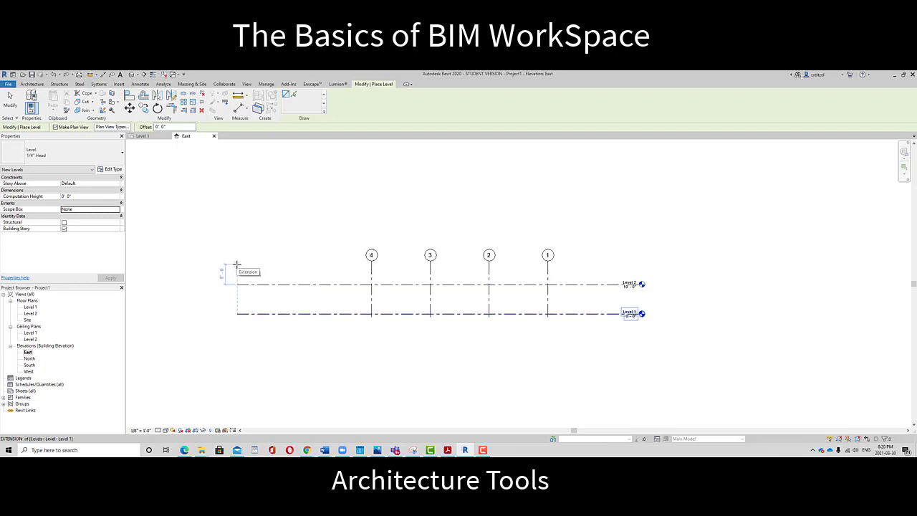
type("10")
key("Return")
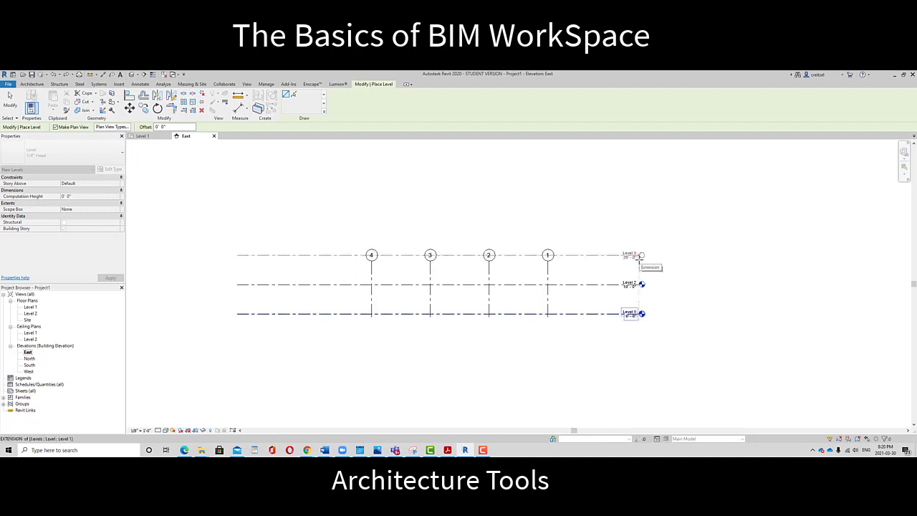
left_click(640, 258)
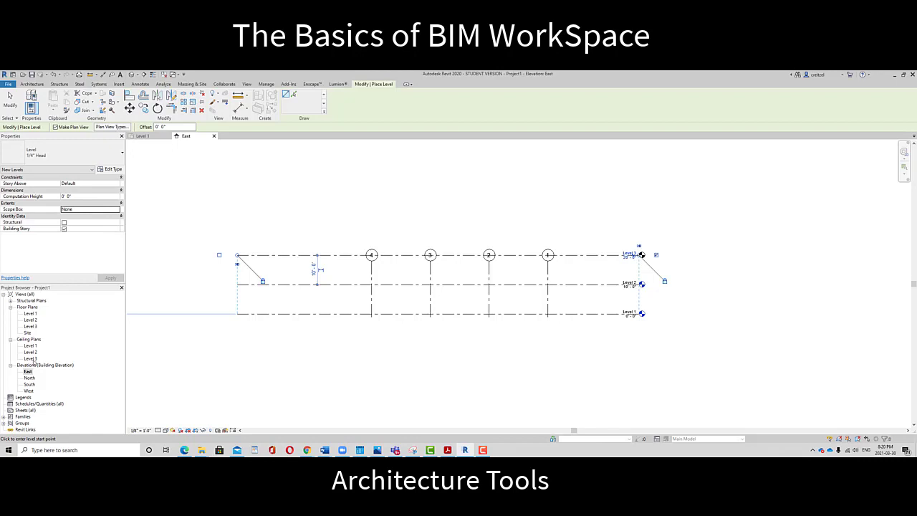
scroll(615, 314, "up", 1)
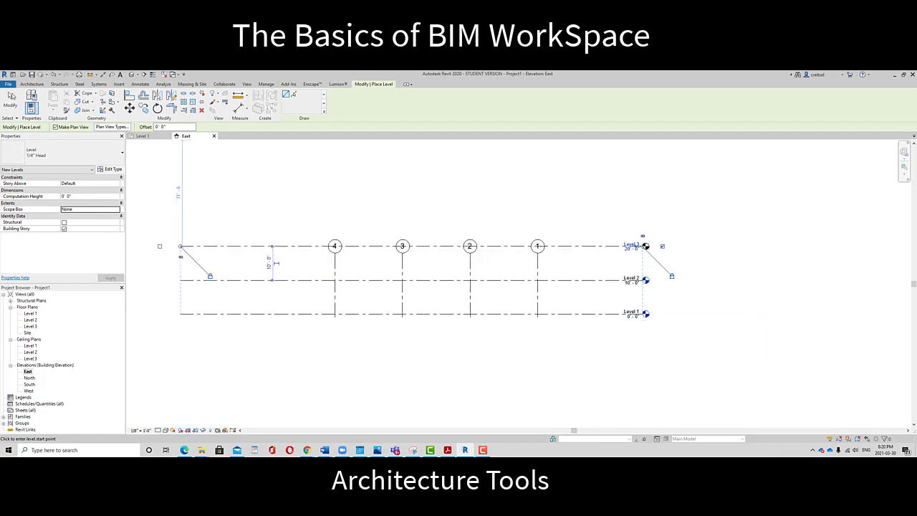
left_click(12, 95)
- Try an elevation of 8' for Level 2, and undo the change
scroll(653, 313, "up", 4)
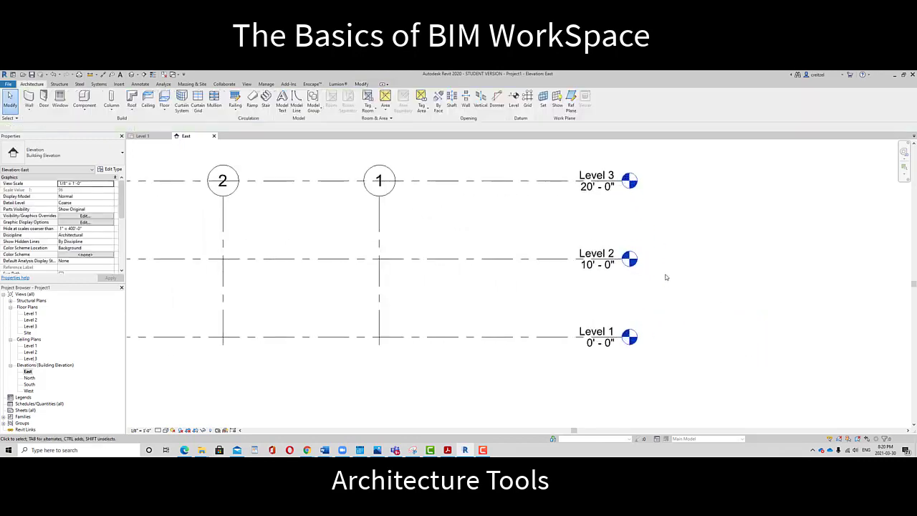
middle_click_drag(664, 264, 589, 277)
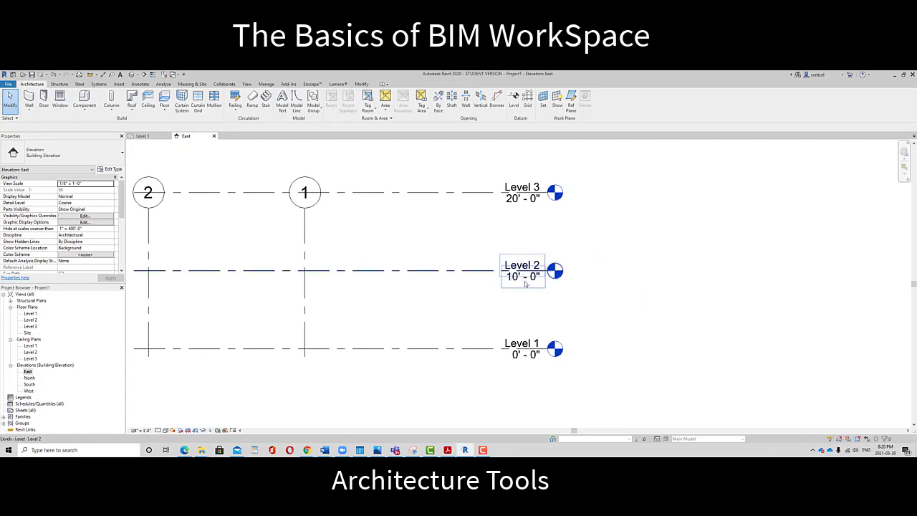
left_click(525, 283)
left_click(529, 277)
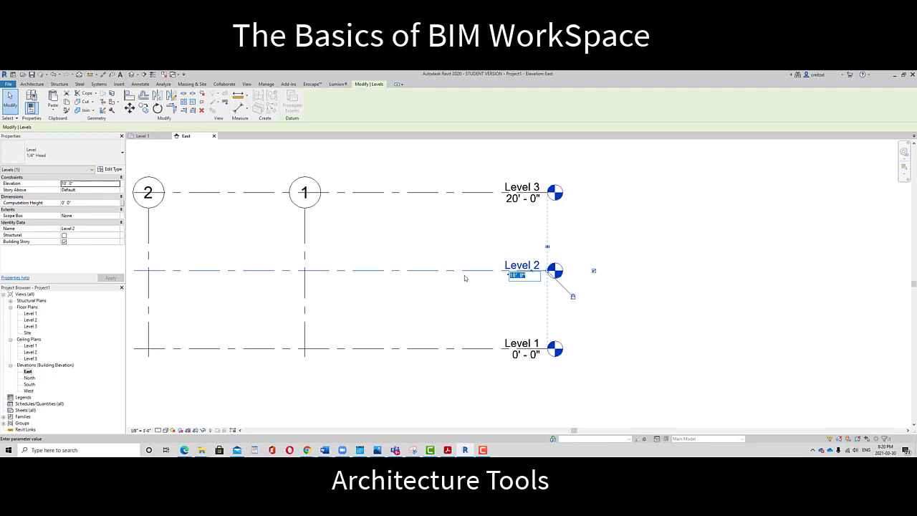
type("8")
key("Return")
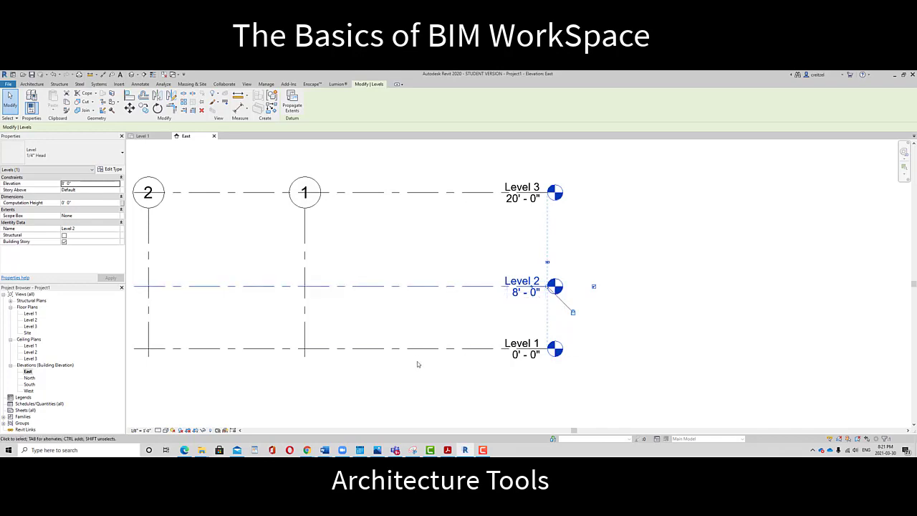
key("ctrl+z")
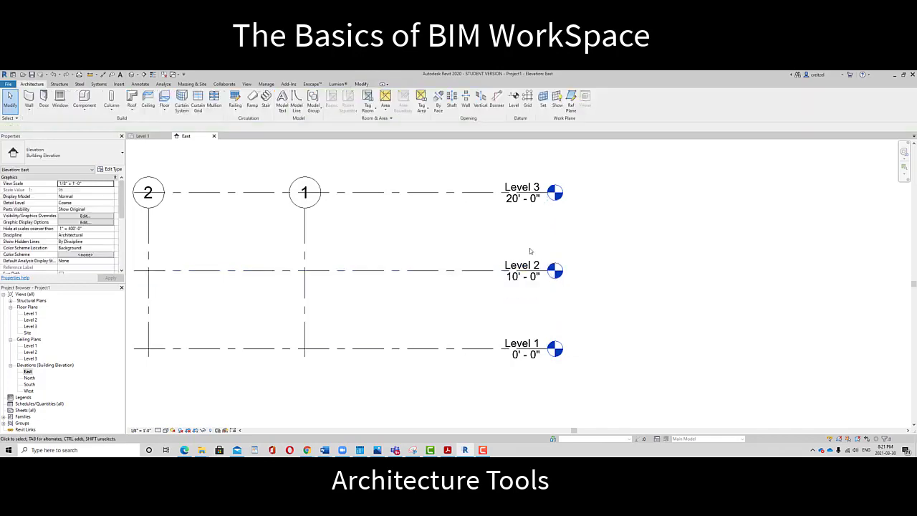
- Set the elevation of Level 2 to 8'
double_click(526, 278)
type("8")
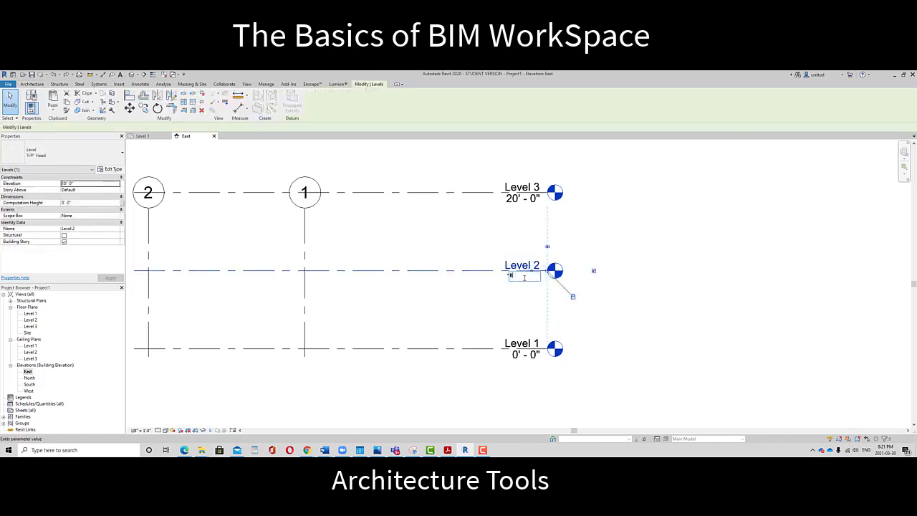
key("Return")
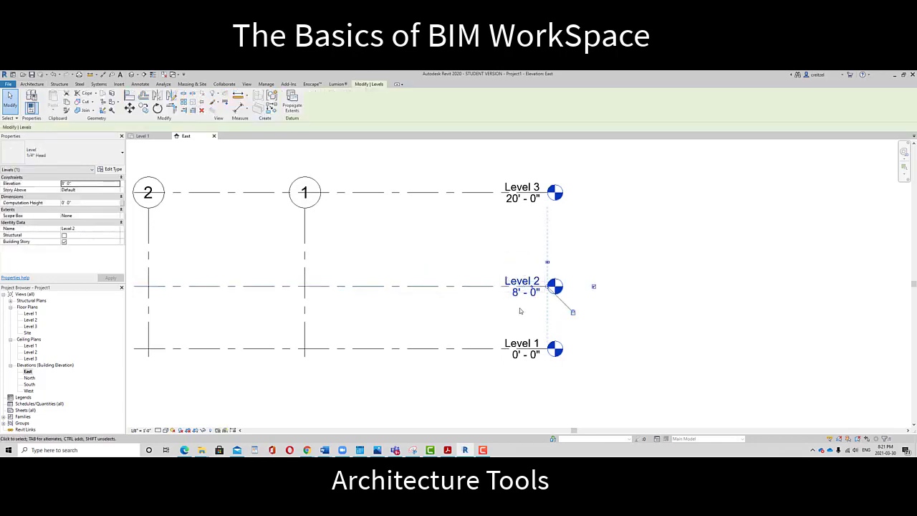
- Set the elevation of Level 3 to 18' and deselect the level
scroll(520, 311, "down", 2)
middle_click_drag(526, 302, 765, 301)
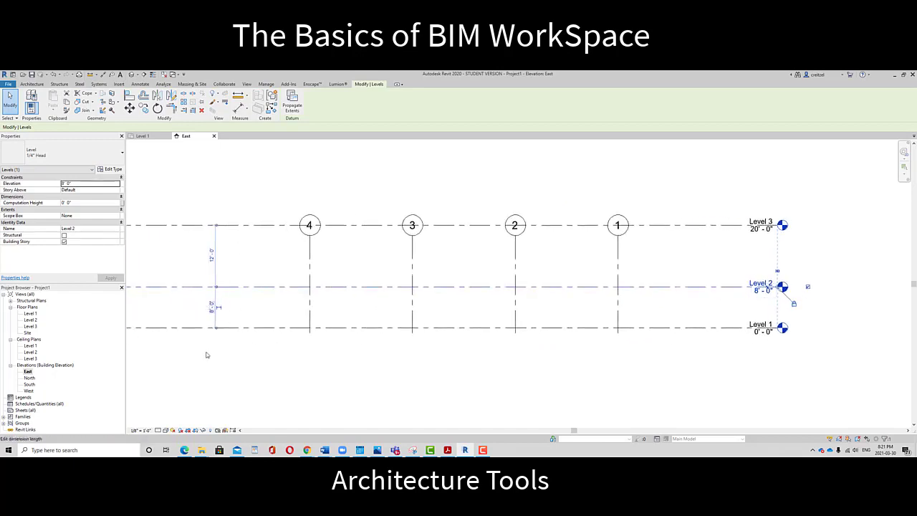
middle_click_drag(796, 303, 632, 289)
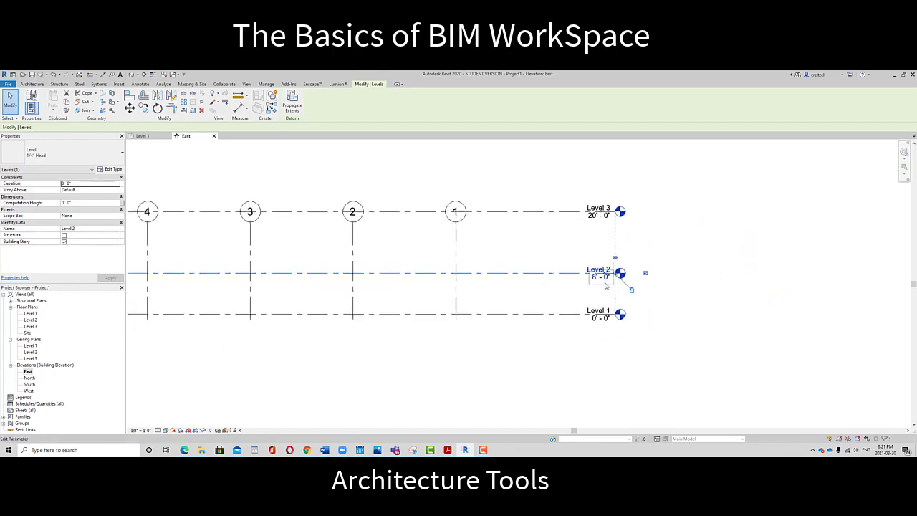
middle_click_drag(428, 262, 412, 240)
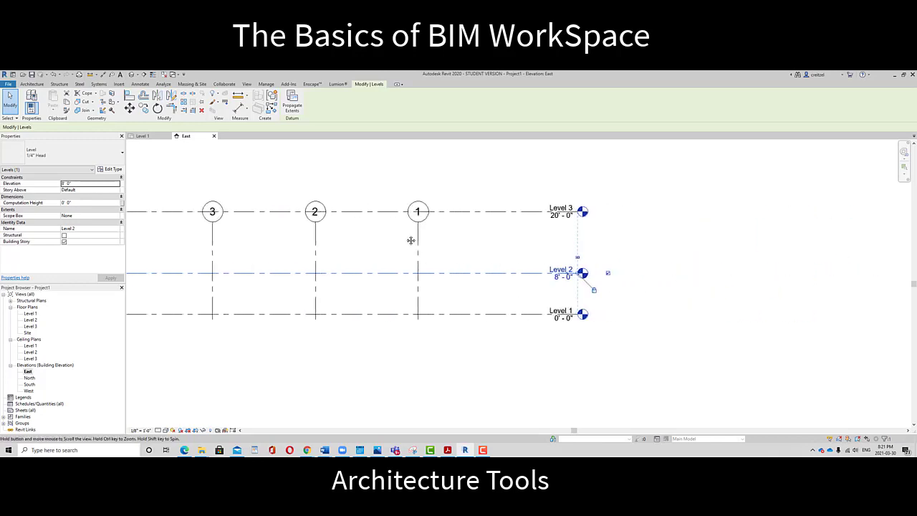
left_click(564, 220)
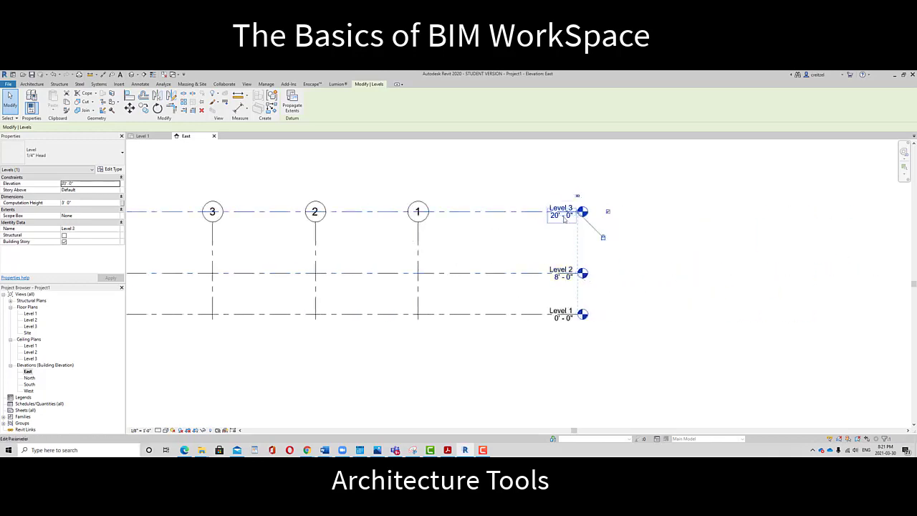
left_click(564, 216)
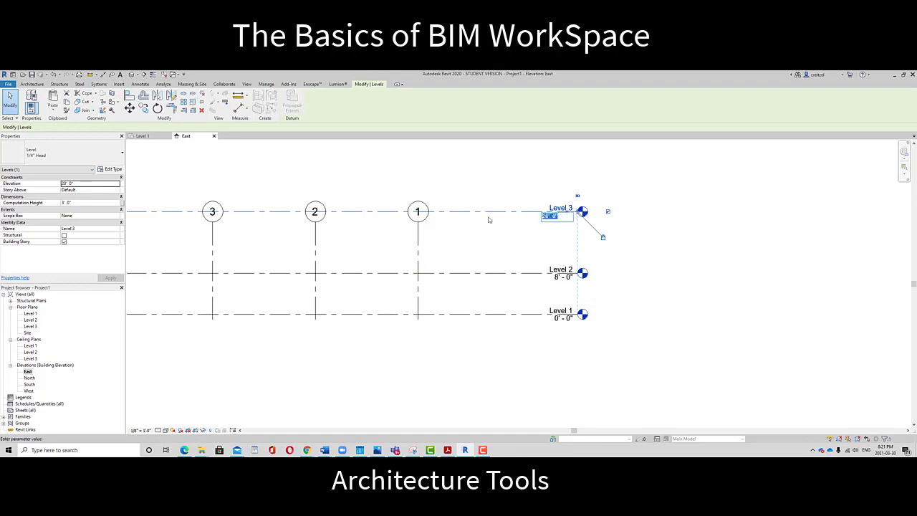
type("18")
key("Return")
key("Escape")
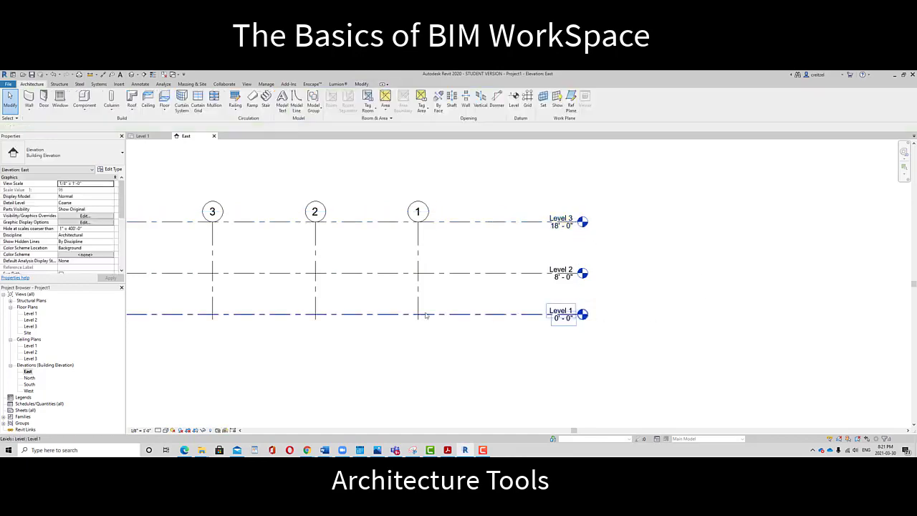
- Rename Level 1 as Main Floor and rename its corresponding views as well
scroll(430, 314, "down", 2)
middle_click_drag(492, 311, 698, 311)
middle_click_drag(784, 308, 633, 306)
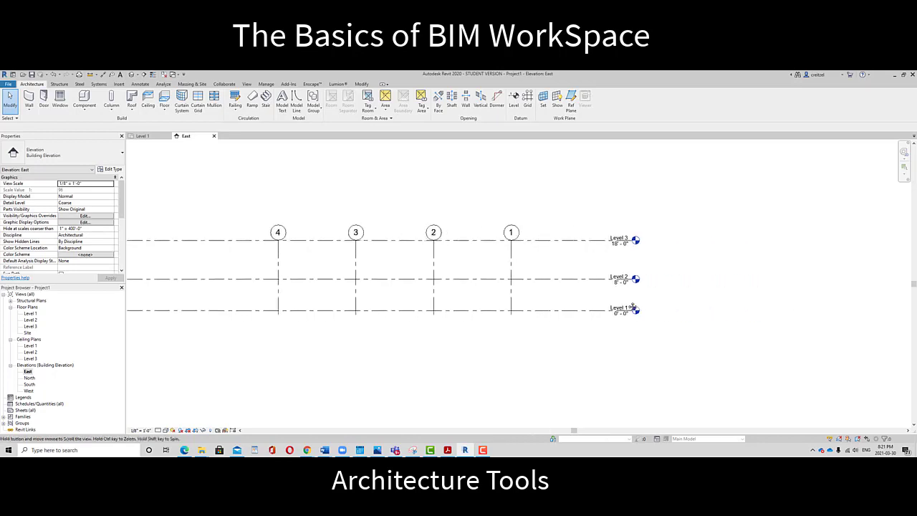
scroll(612, 266, "up", 2)
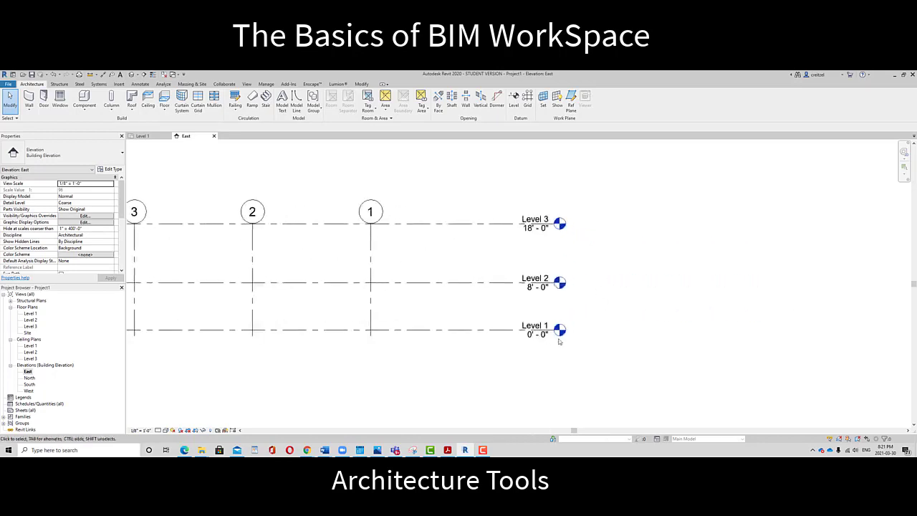
scroll(541, 330, "up", 3)
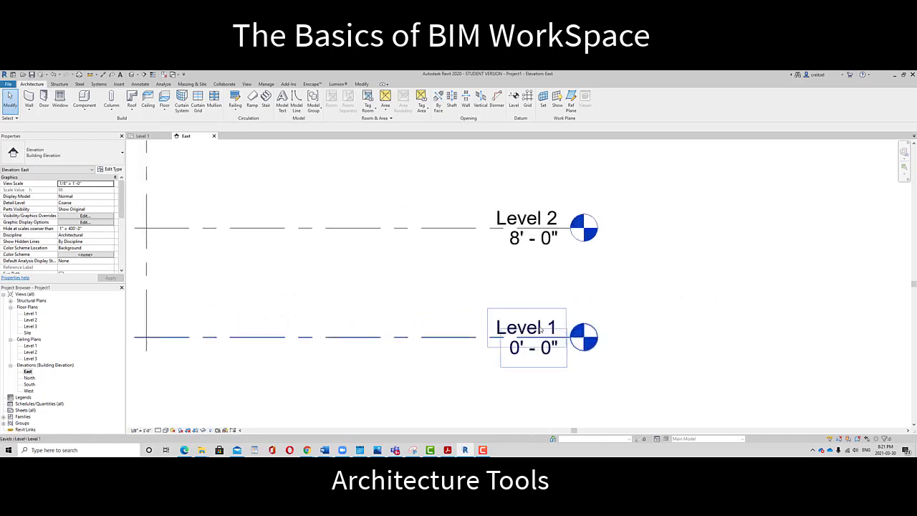
scroll(541, 329, "up", 3)
scroll(534, 327, "down", 3)
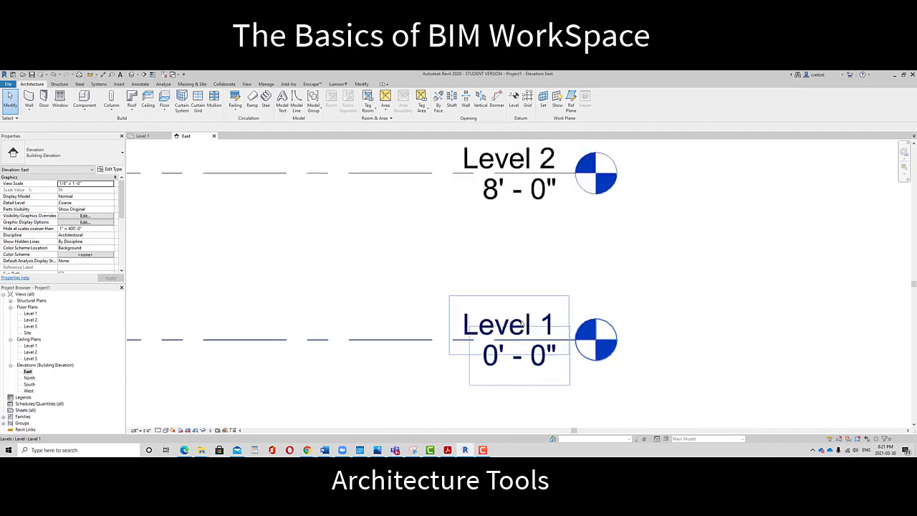
left_click(524, 326)
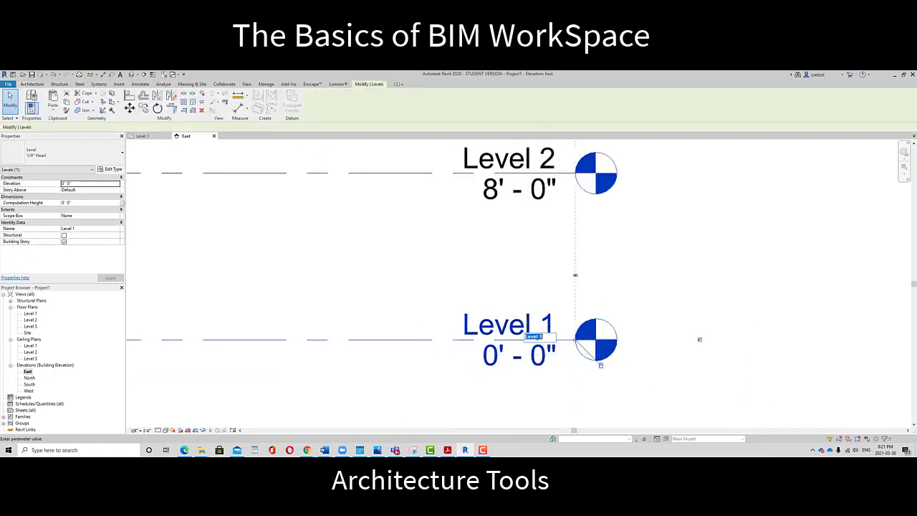
type("Main Floor")
key("Return")
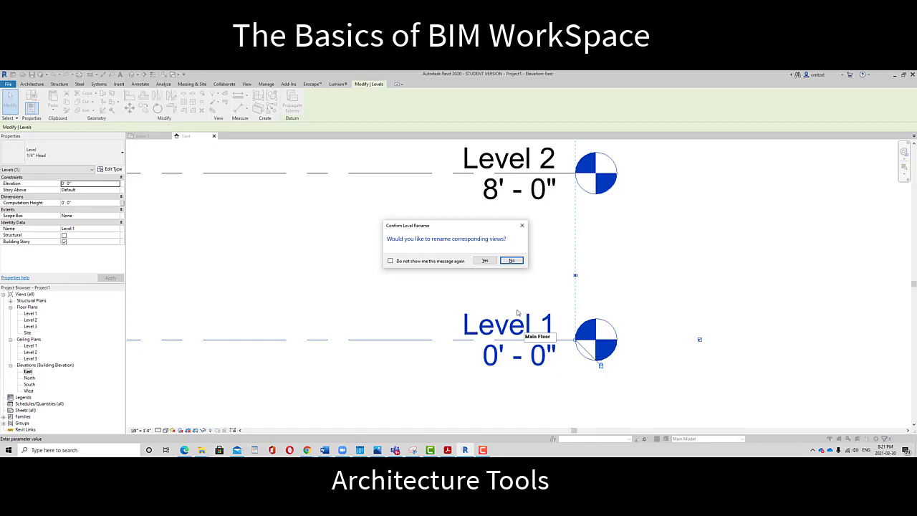
left_click(484, 261)
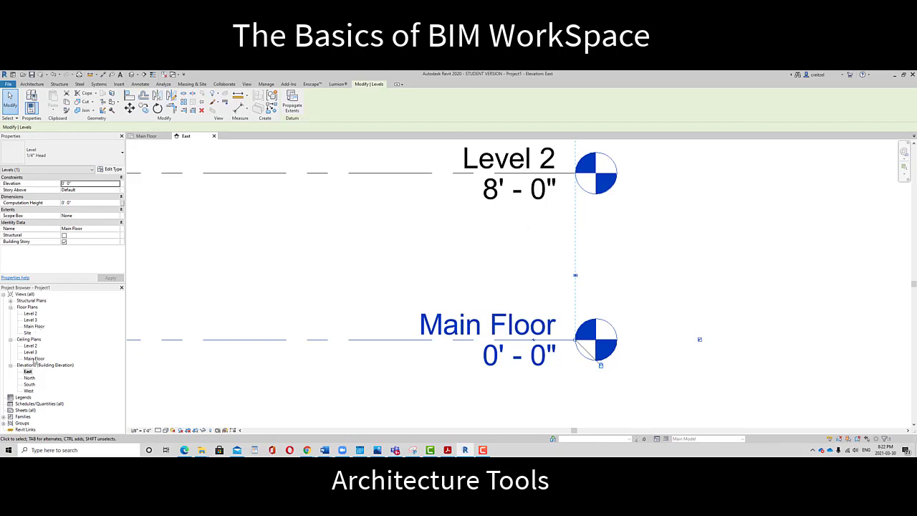
- Rename Level 2 as Second Floor and rename its corresponding views as well
scroll(580, 265, "down", 4)
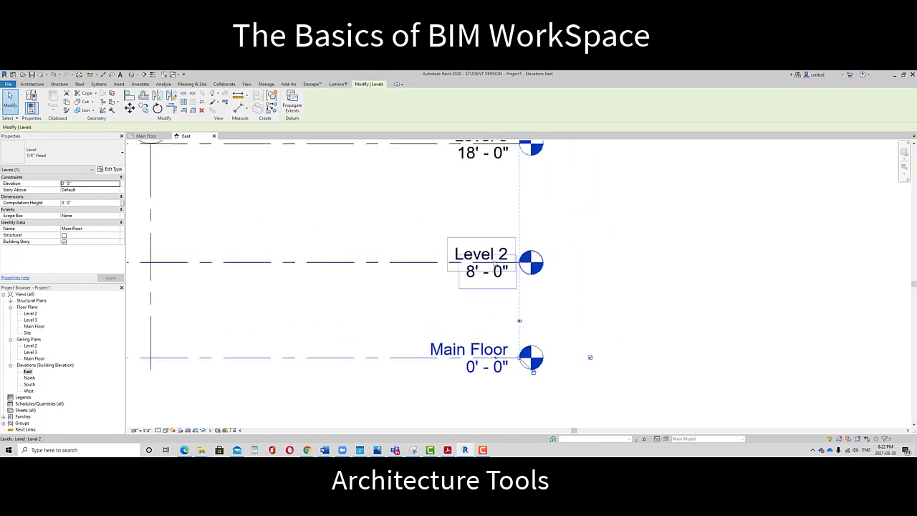
left_click(493, 262)
left_click(505, 266)
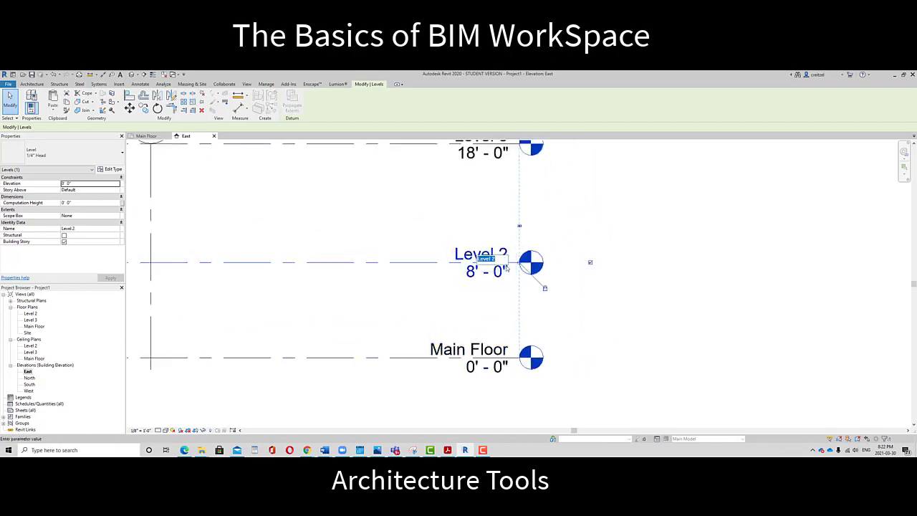
type("Second Floor")
left_click(614, 277)
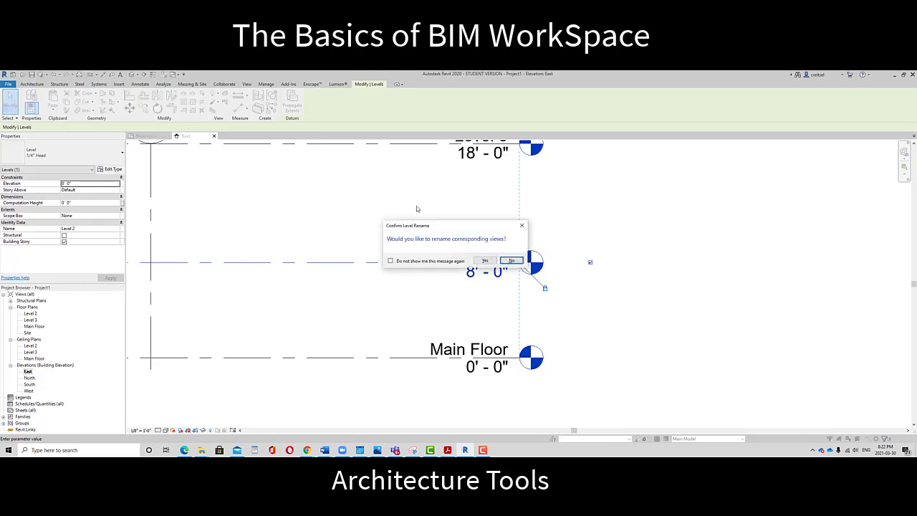
left_click(484, 260)
- Rename Level 3 as Roof, including its corresponding views
scroll(548, 255, "down", 2)
left_click(512, 214)
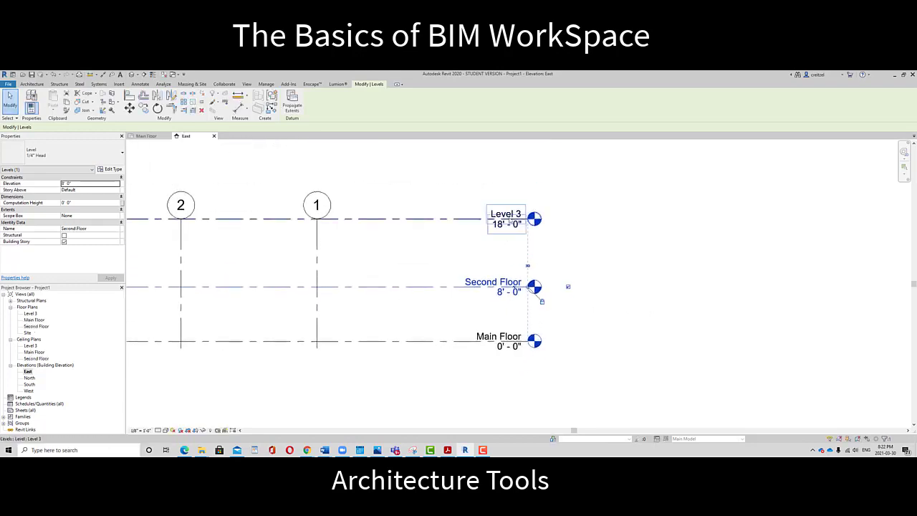
left_click(515, 214)
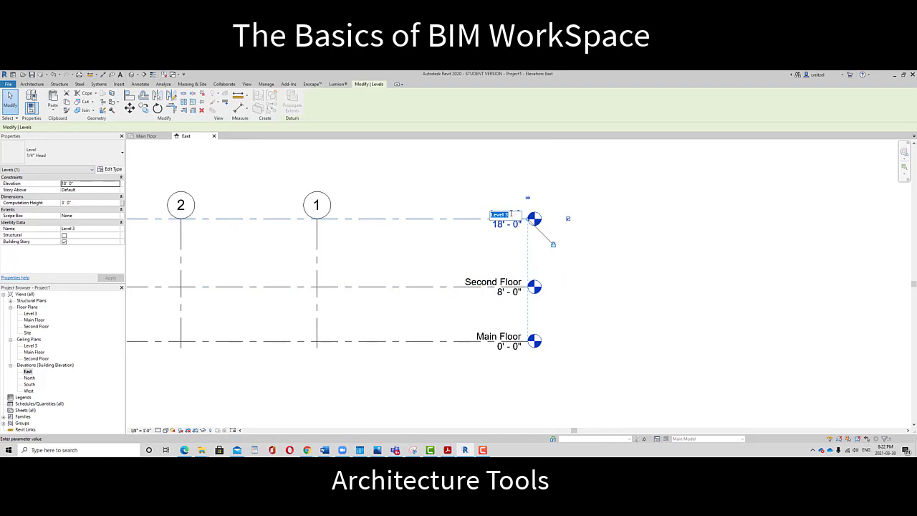
type("Roof")
key("Return")
left_click(512, 260)
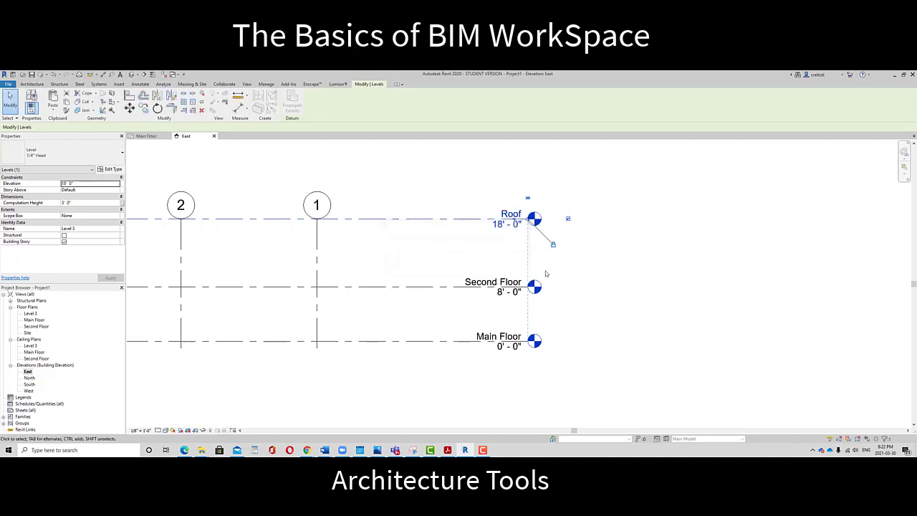
scroll(545, 271, "down", 2)
middle_click_drag(540, 262, 722, 261)
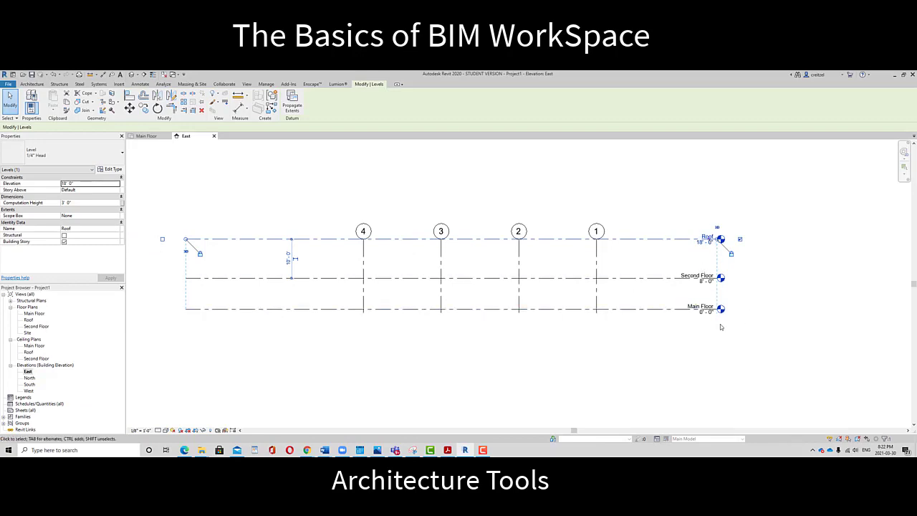
middle_click_drag(755, 284, 723, 282)
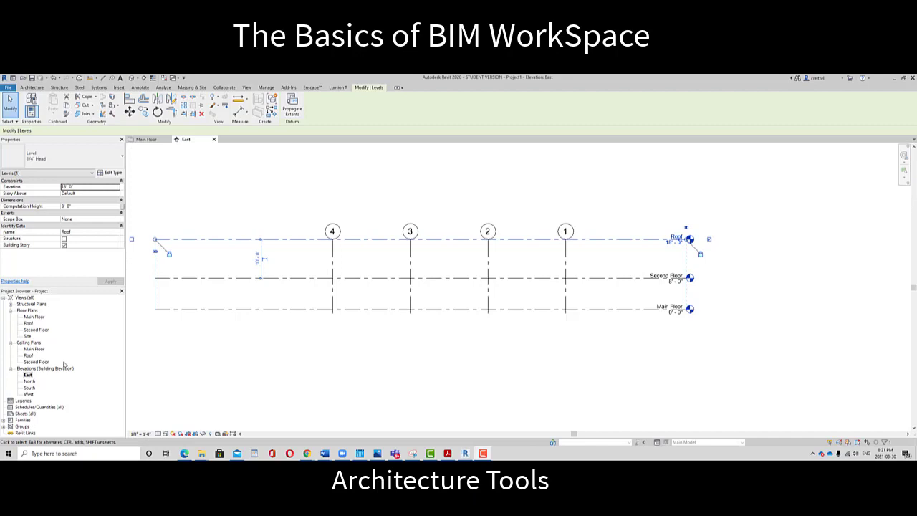
- Open the Main Floor plan and save the project on the Desktop as Module 1 Exercise
double_click(34, 317)
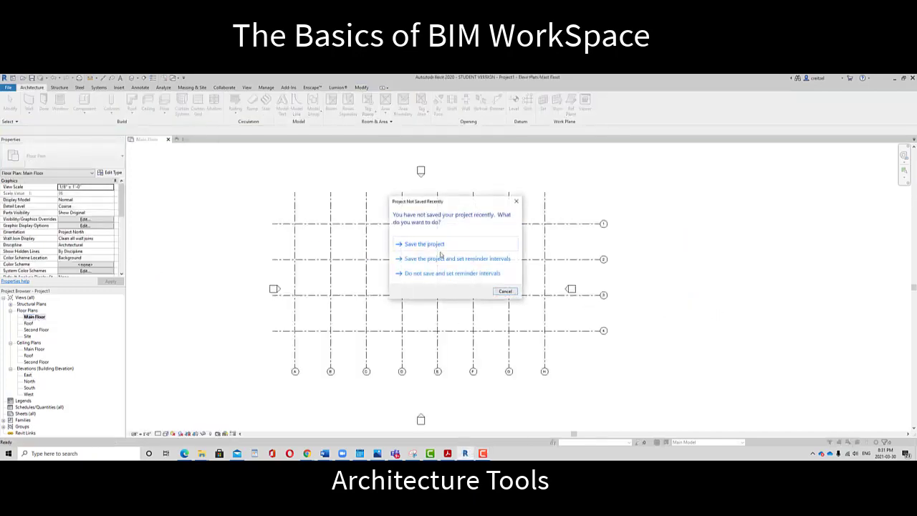
left_click(510, 293)
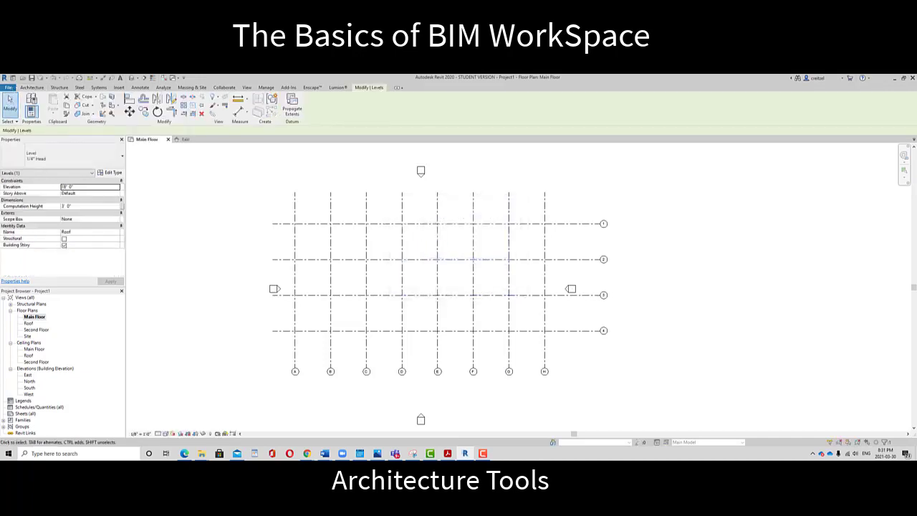
left_click(7, 87)
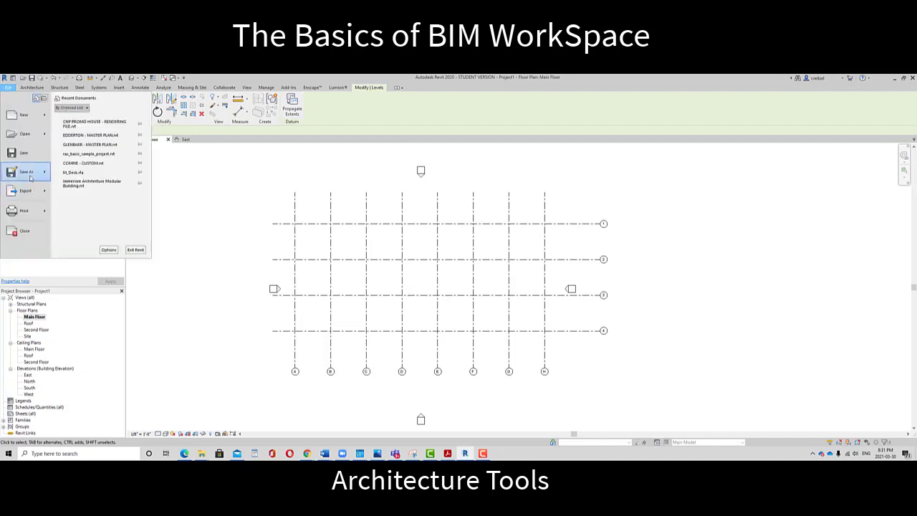
mouse_move(30, 177)
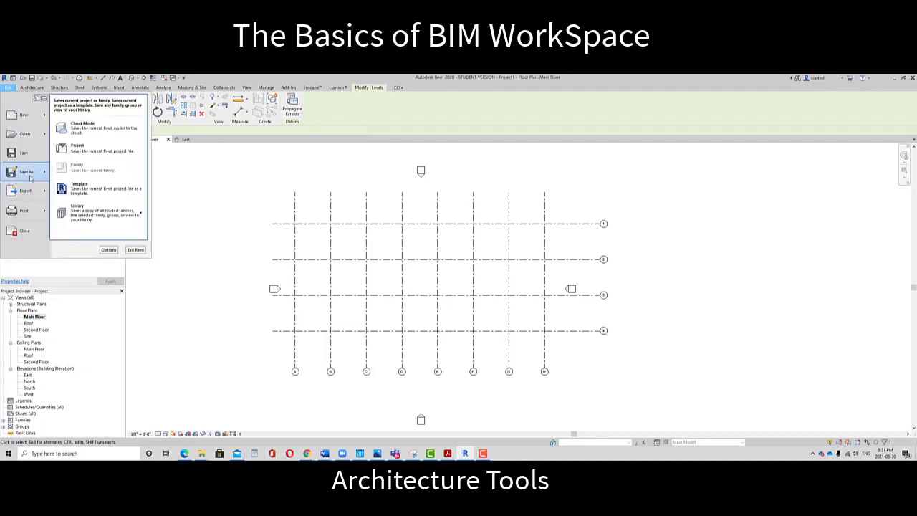
left_click(98, 150)
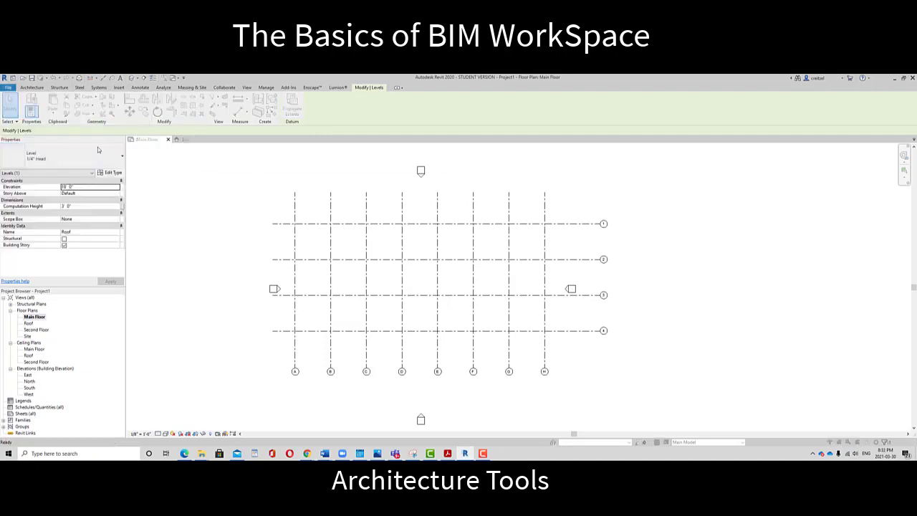
left_click(209, 311)
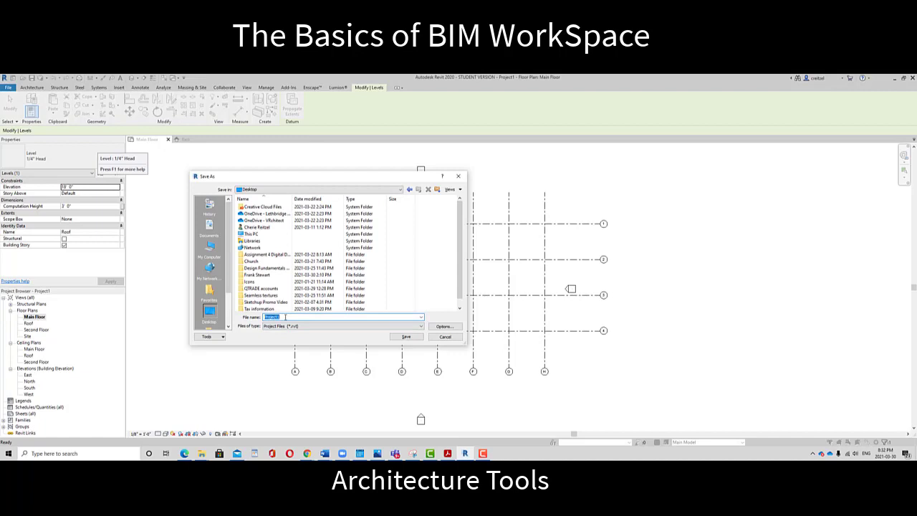
type("Module 1 Exercise")
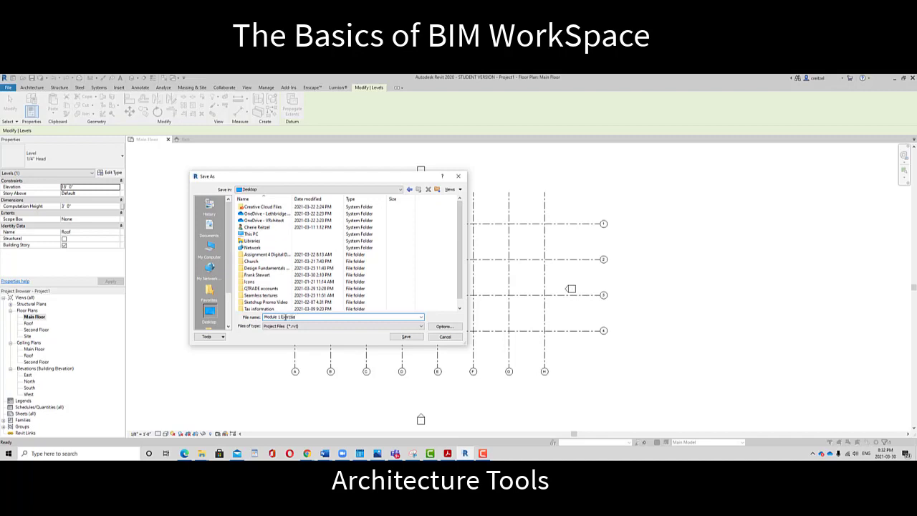
left_click(406, 337)
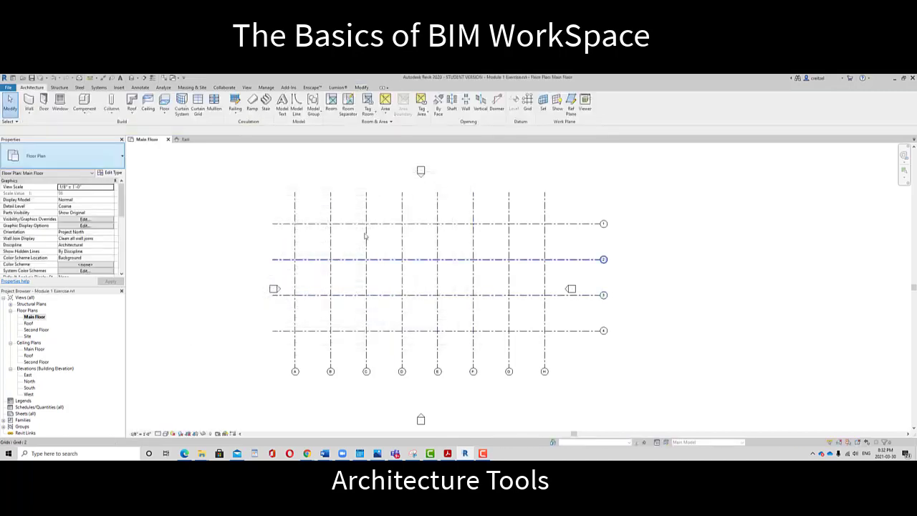
- Start an architectural wall using the Basic Wall type Generic - 8" on the Main Floor plan
middle_click_drag(490, 297, 461, 291)
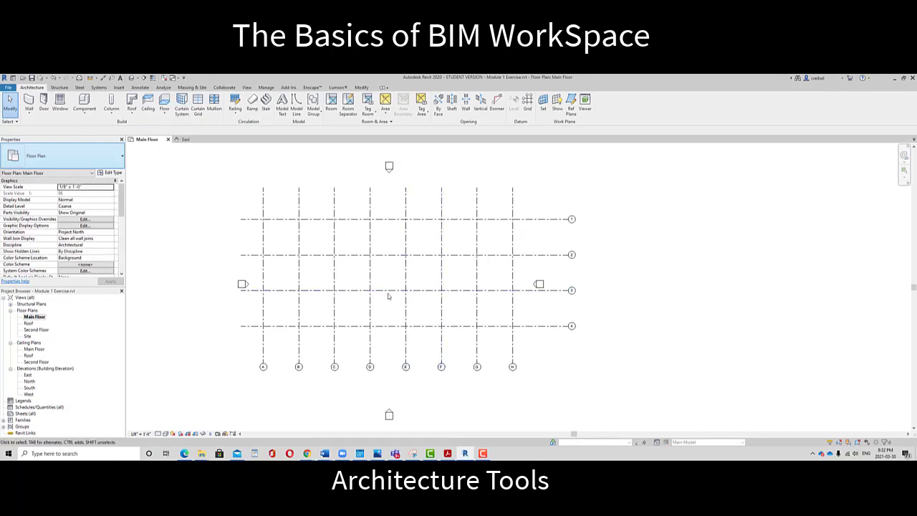
scroll(387, 296, "up", 1)
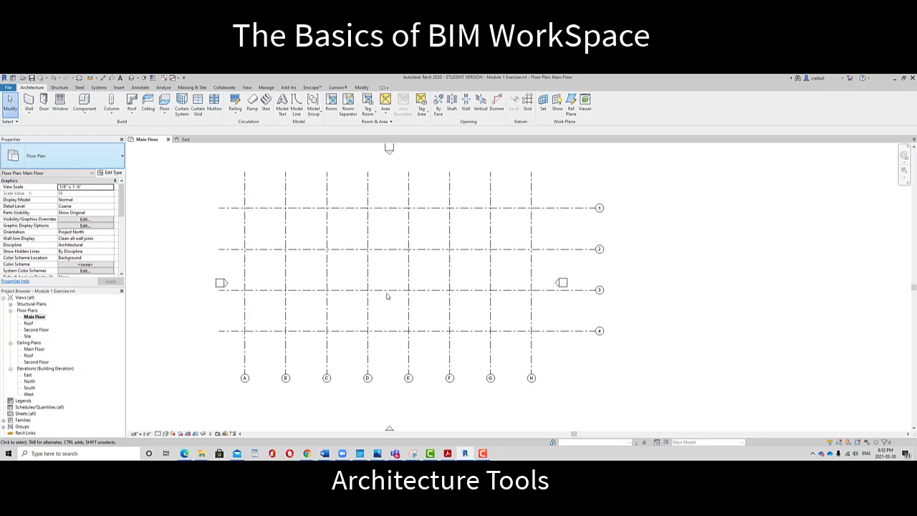
left_click(30, 113)
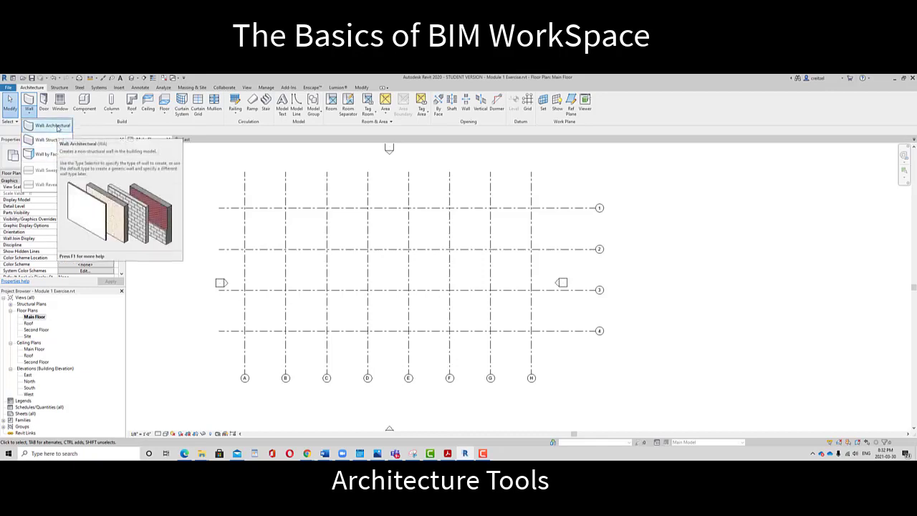
left_click(56, 126)
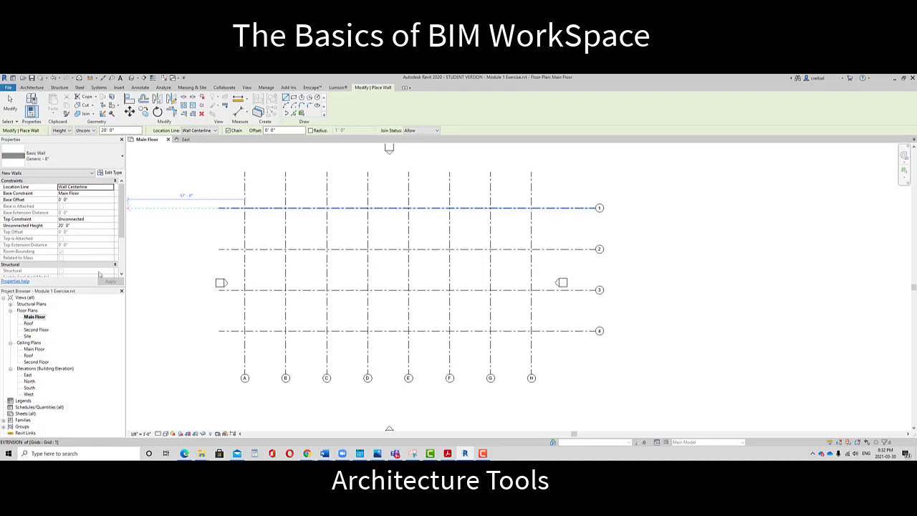
left_click(120, 160)
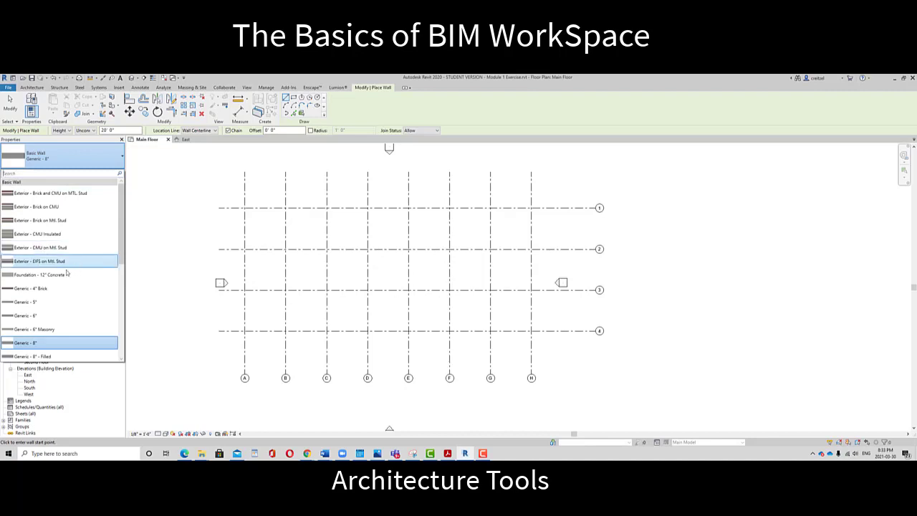
scroll(63, 278, "down", 5)
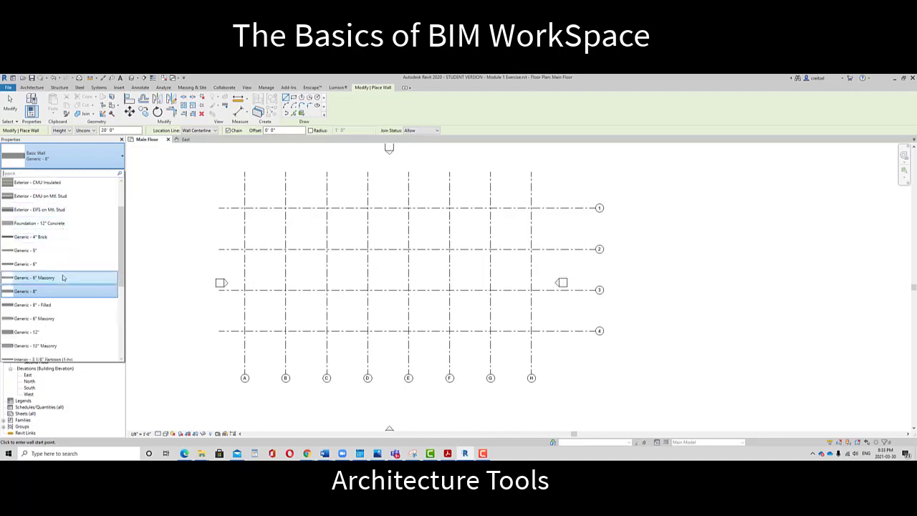
scroll(63, 276, "down", 2)
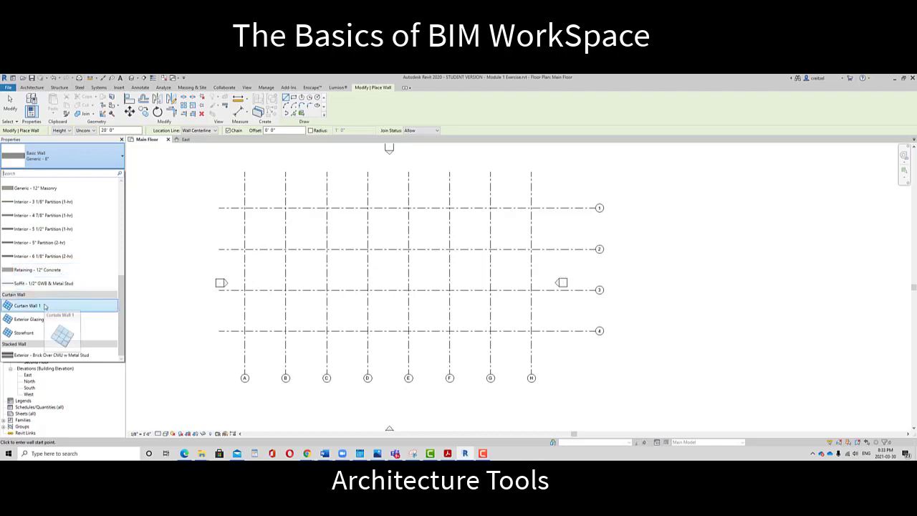
scroll(44, 306, "up", 1)
scroll(50, 304, "up", 4)
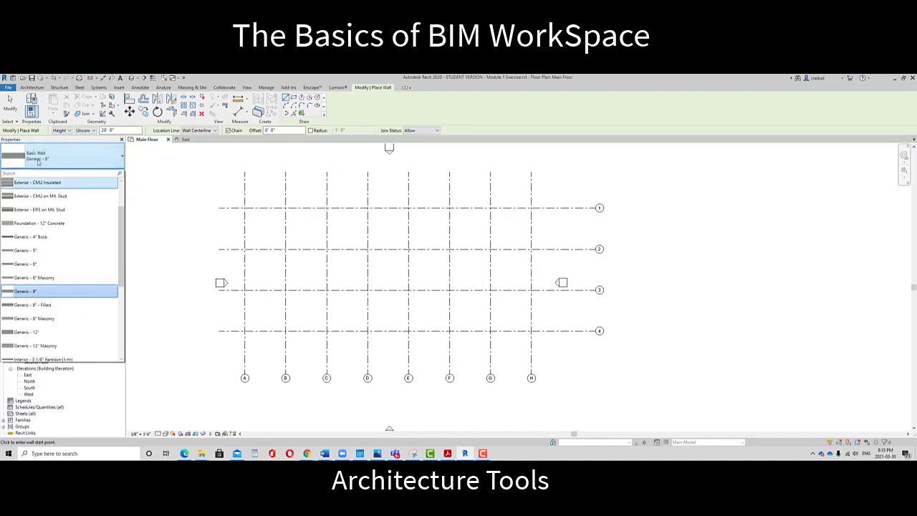
left_click(32, 293)
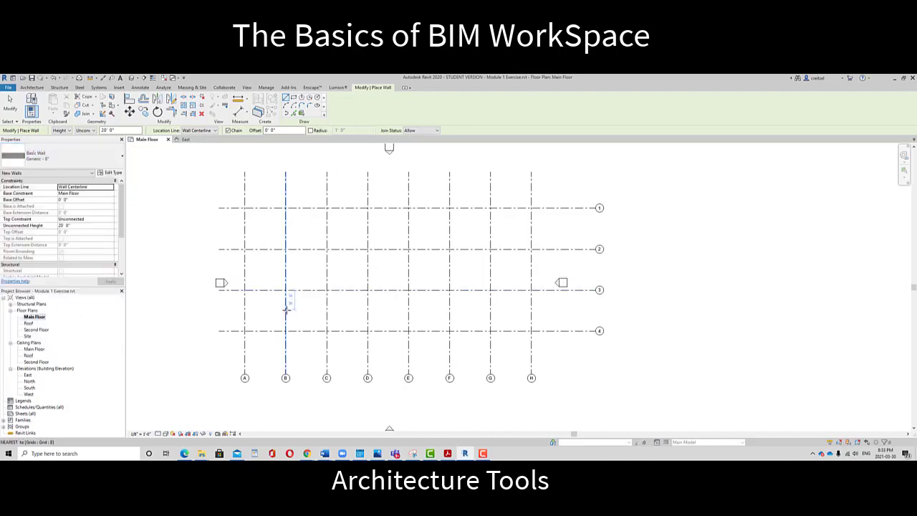
- Draw a closed rectangle of walls through grid intersections A-4, A-1, H-1 and H-4, ending back at A-4
left_click(244, 331)
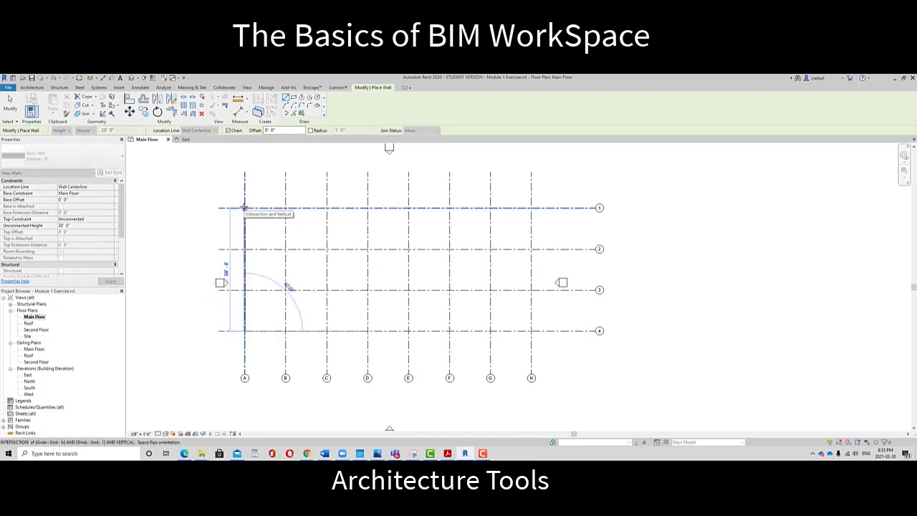
left_click(244, 208)
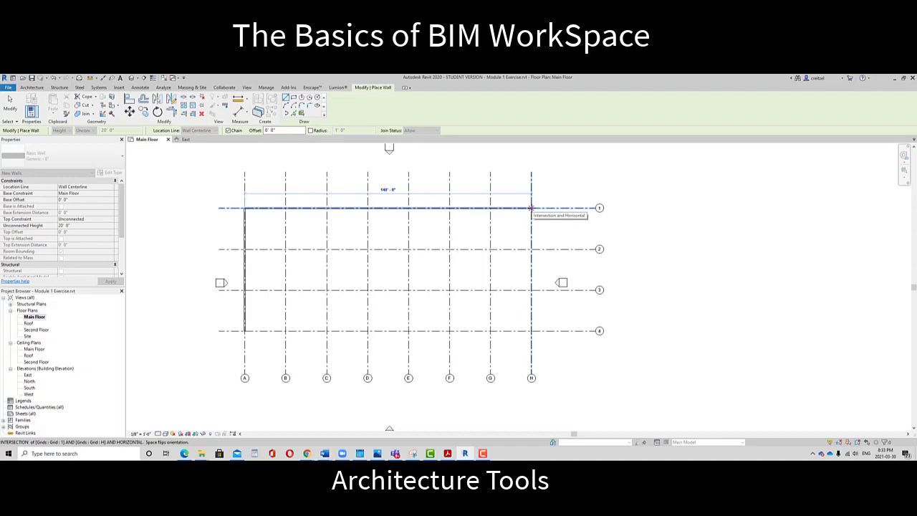
left_click(531, 208)
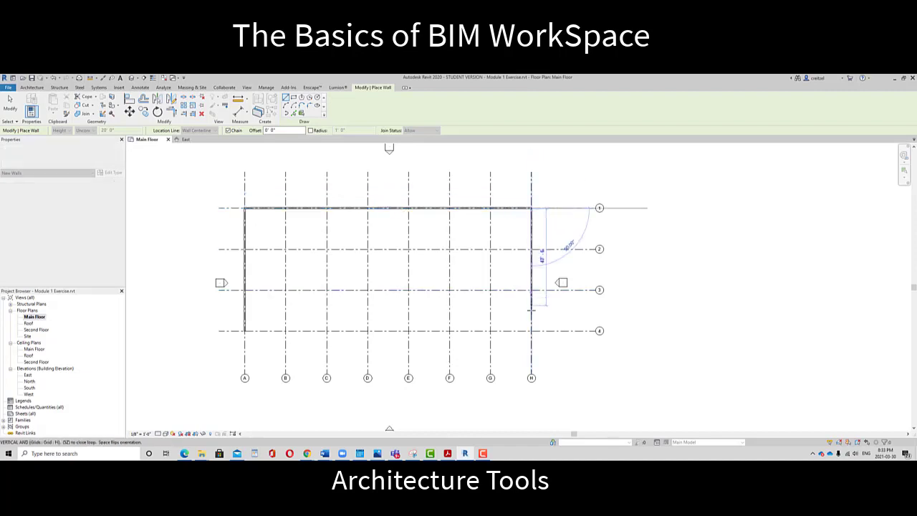
left_click(531, 331)
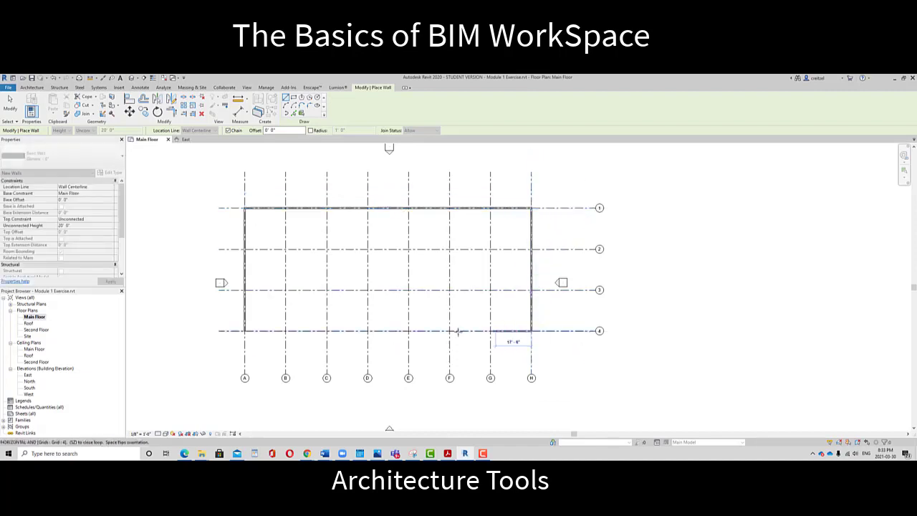
left_click(244, 330)
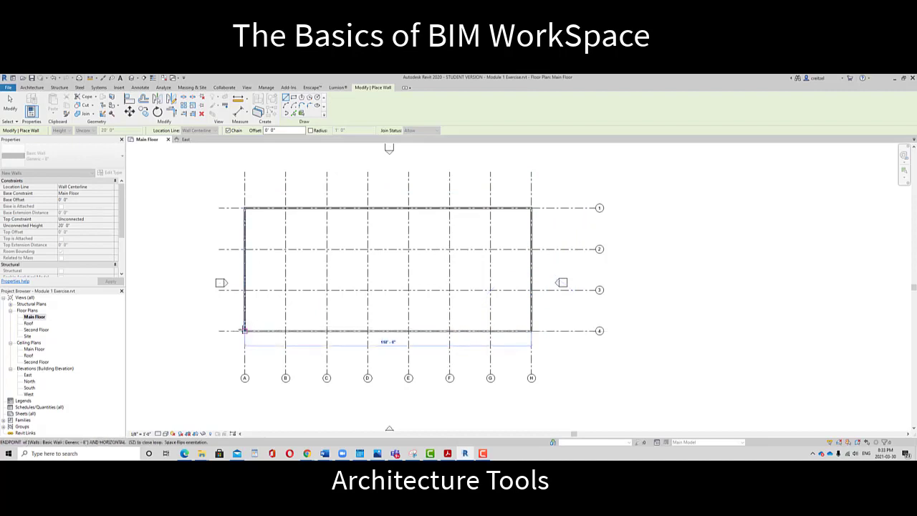
- Examine the wall outline up close, checking the corner joins and the walls' alignment with the grid lines
scroll(247, 357, "up", 5)
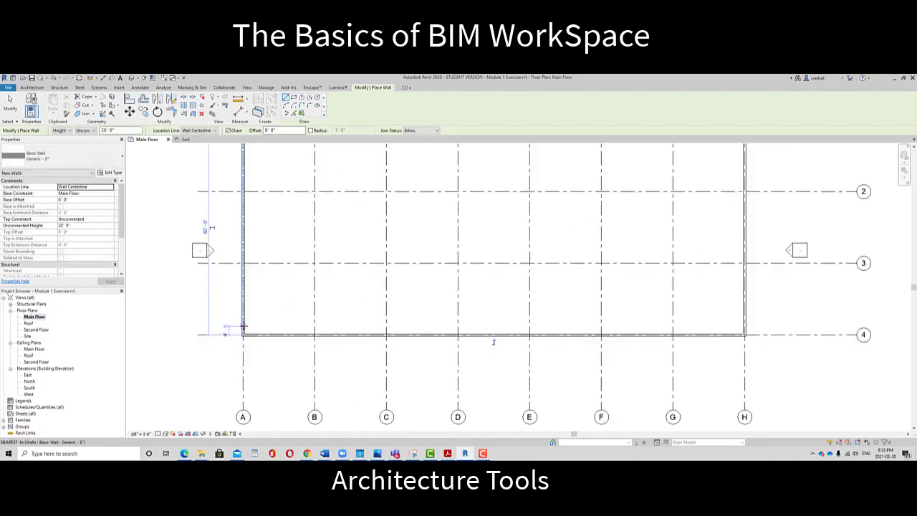
scroll(334, 340, "down", 5)
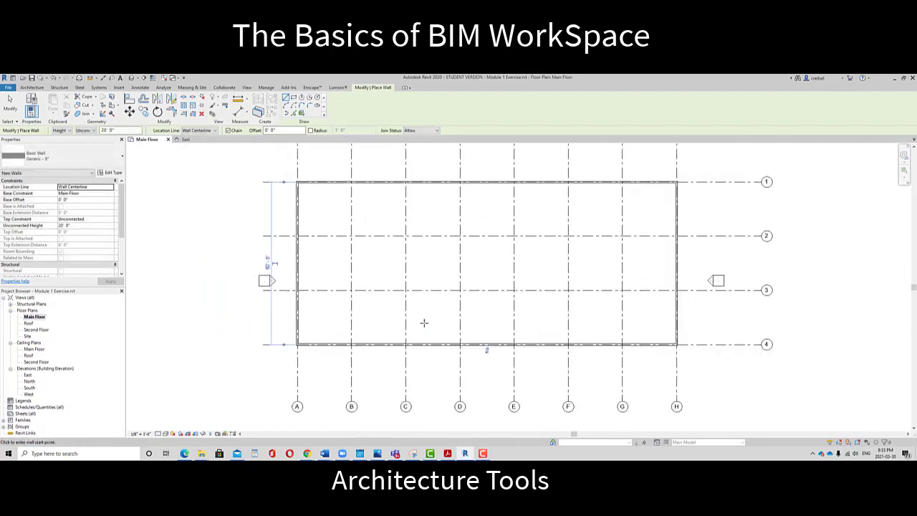
scroll(341, 341, "up", 4)
scroll(427, 361, "up", 5)
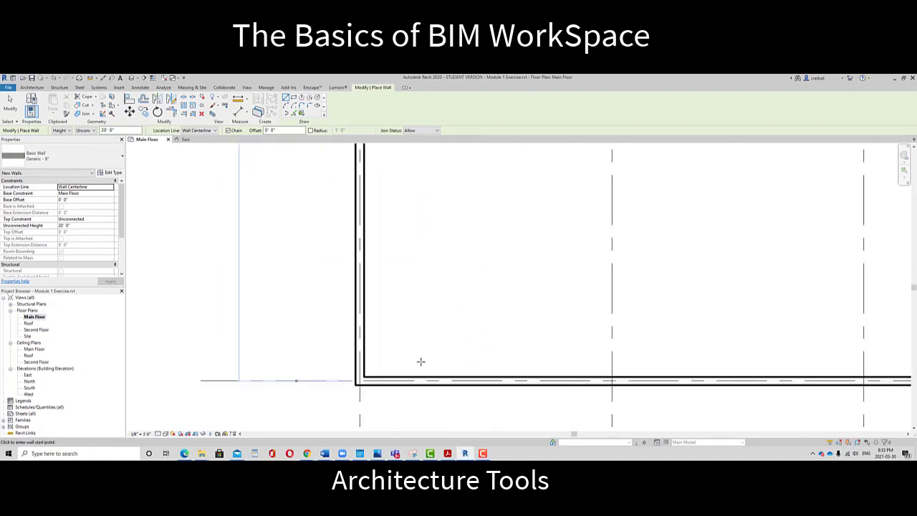
middle_click_drag(420, 360, 403, 272)
scroll(401, 267, "down", 3)
middle_click_drag(425, 235, 401, 418)
middle_click_drag(383, 271, 323, 245)
scroll(561, 381, "up", 2)
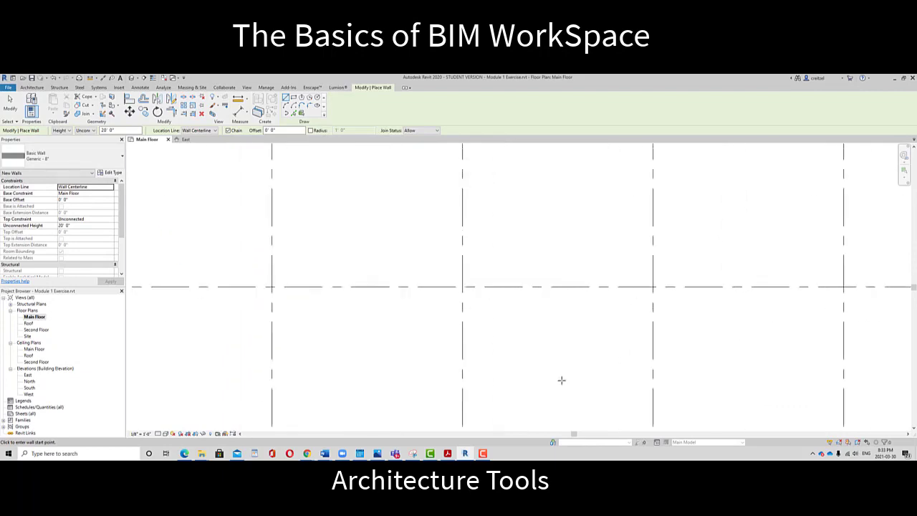
scroll(564, 380, "down", 3)
middle_click_drag(608, 380, 346, 295)
mouse_move(700, 309)
middle_mouse_down()
mouse_move(507, 282)
mouse_move(682, 307)
middle_mouse_up()
scroll(681, 307, "down", 2)
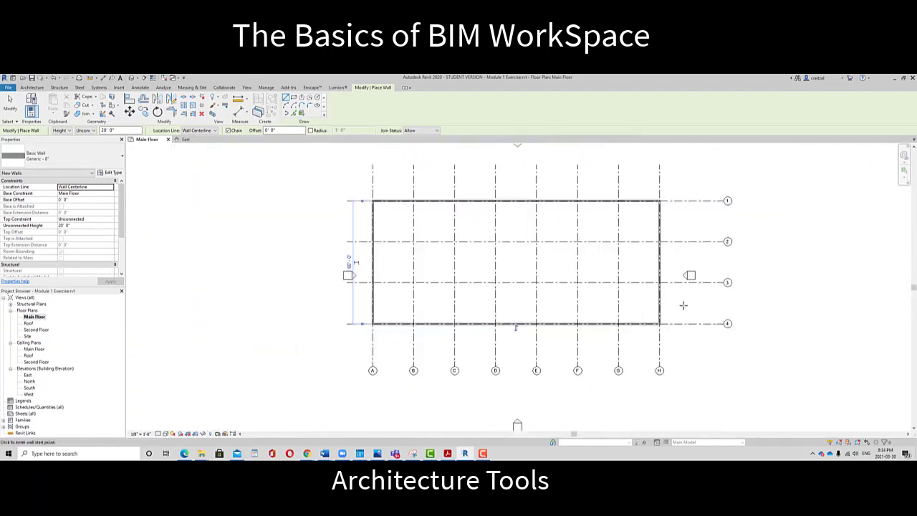
- Draw a straight vertical Generic - 8" wall 30' long in the empty area east of the column grid
scroll(669, 301, "down", 2)
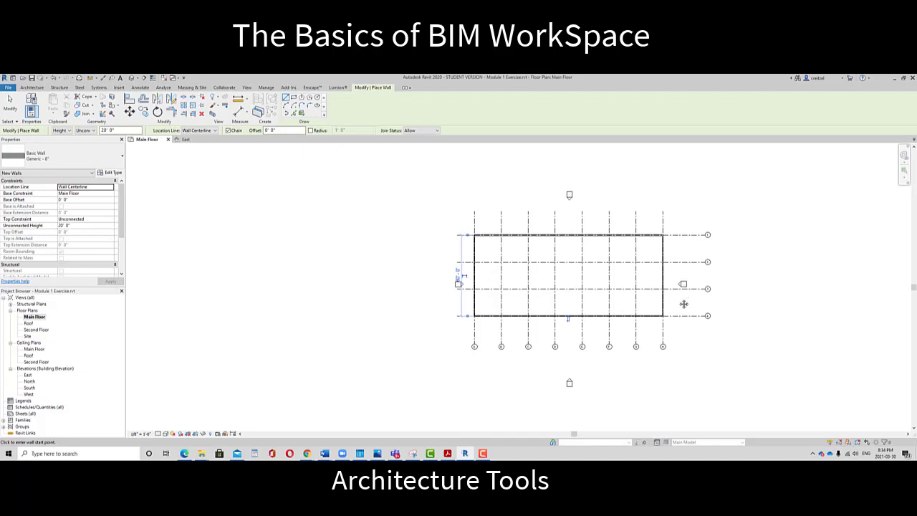
middle_click_drag(684, 302, 365, 297)
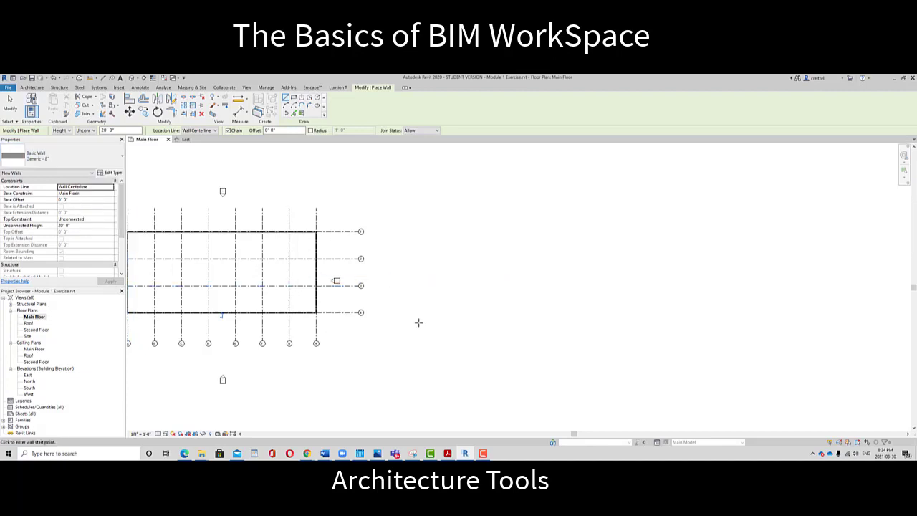
middle_click_drag(535, 317, 434, 308)
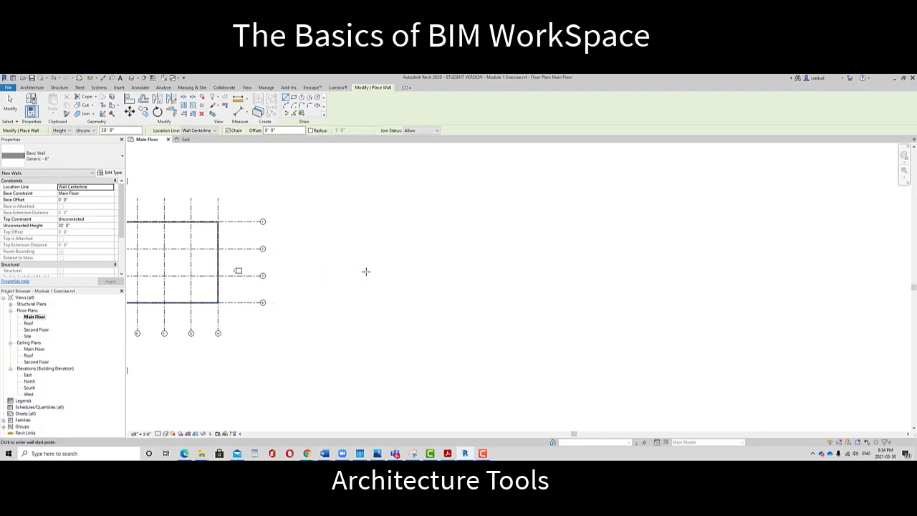
mouse_move(469, 276)
middle_mouse_down()
mouse_move(437, 279)
mouse_move(458, 277)
middle_mouse_up()
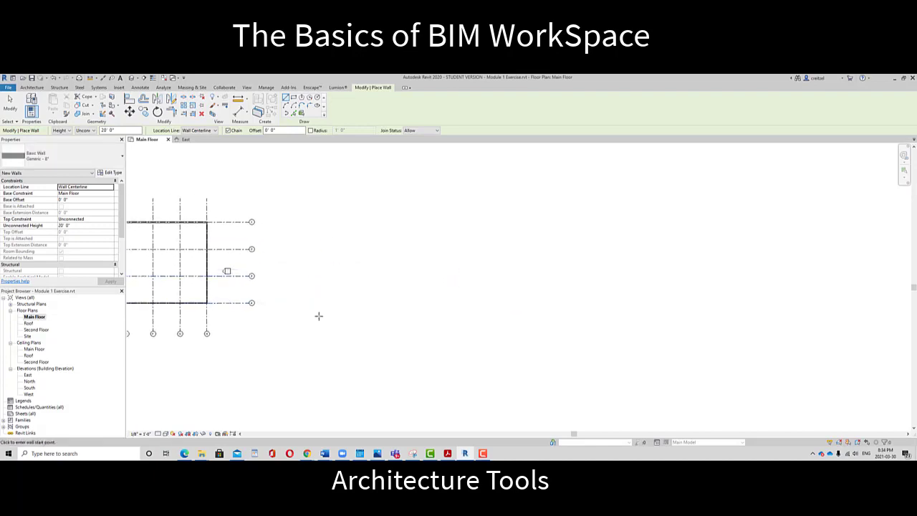
left_click(330, 322)
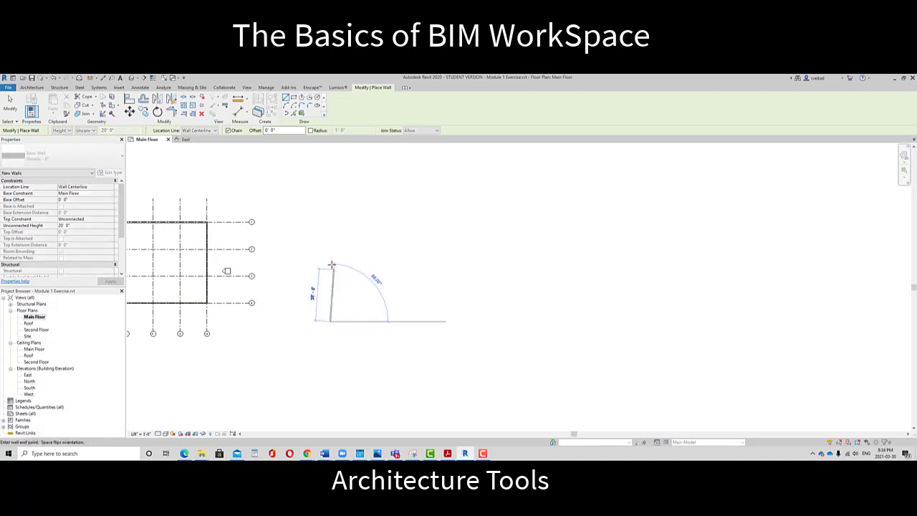
scroll(328, 263, "up", 4)
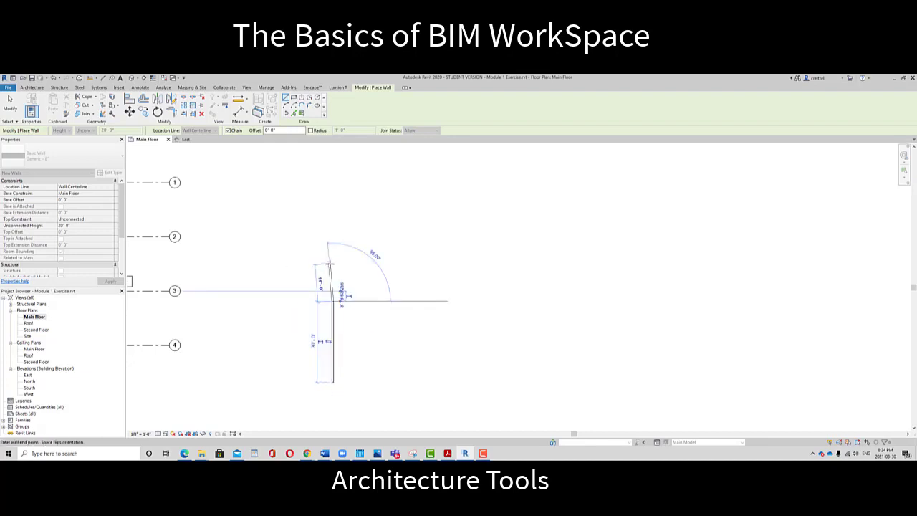
left_click(333, 300)
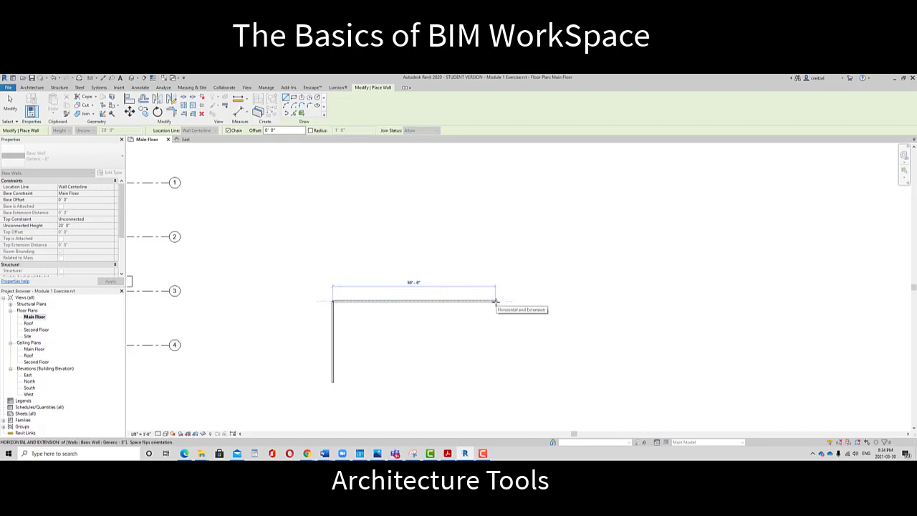
- Continue the chain with a 40' horizontal wall, close the rectangle with the east and south walls, and end wall placement
type("4")
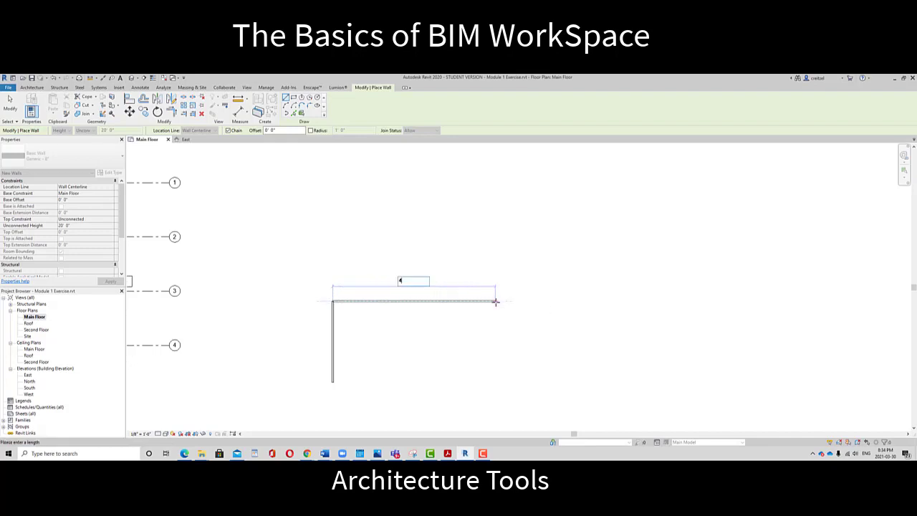
type("0")
key("Return")
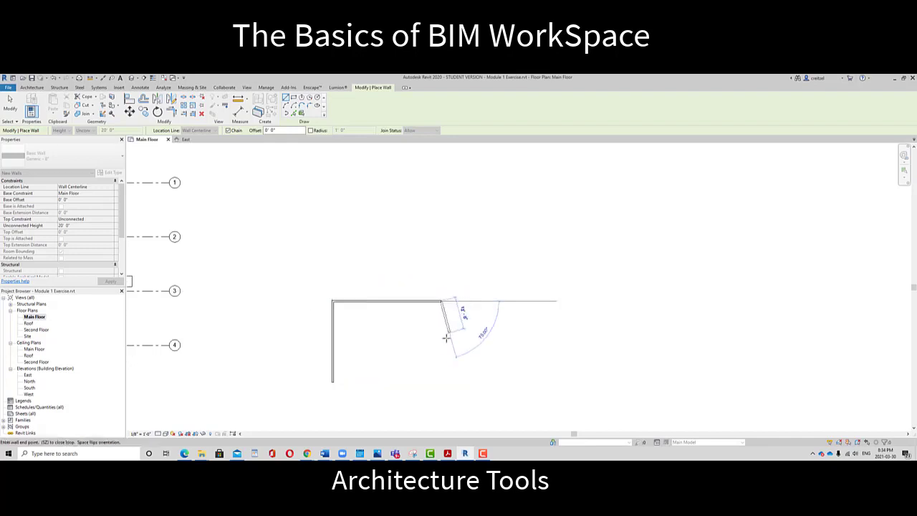
left_click(442, 382)
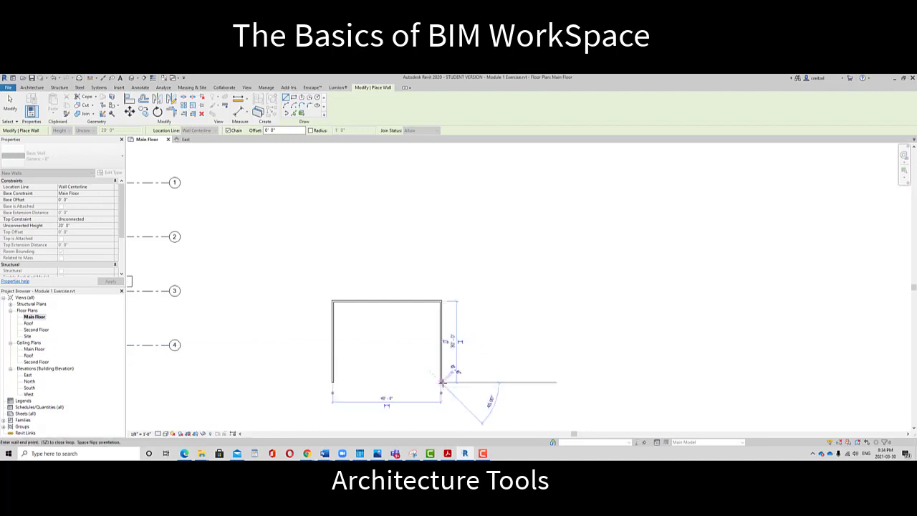
left_click(332, 378)
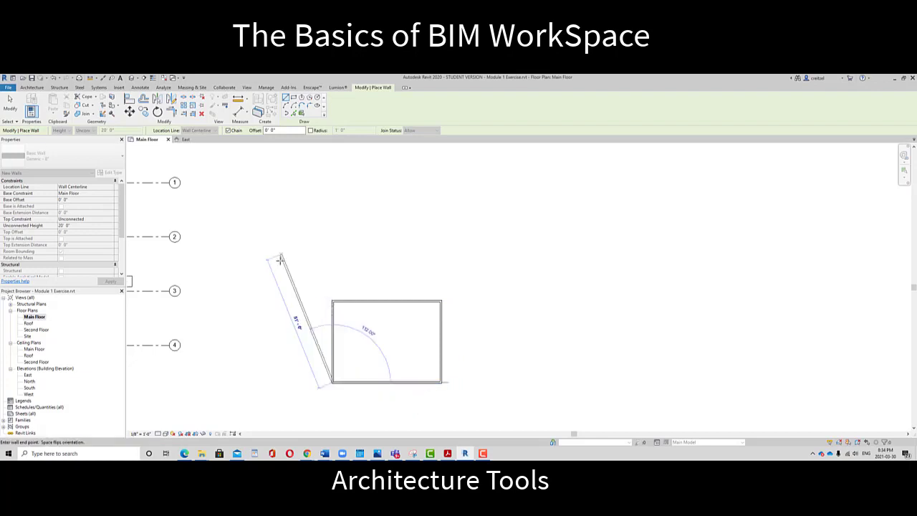
key("Escape")
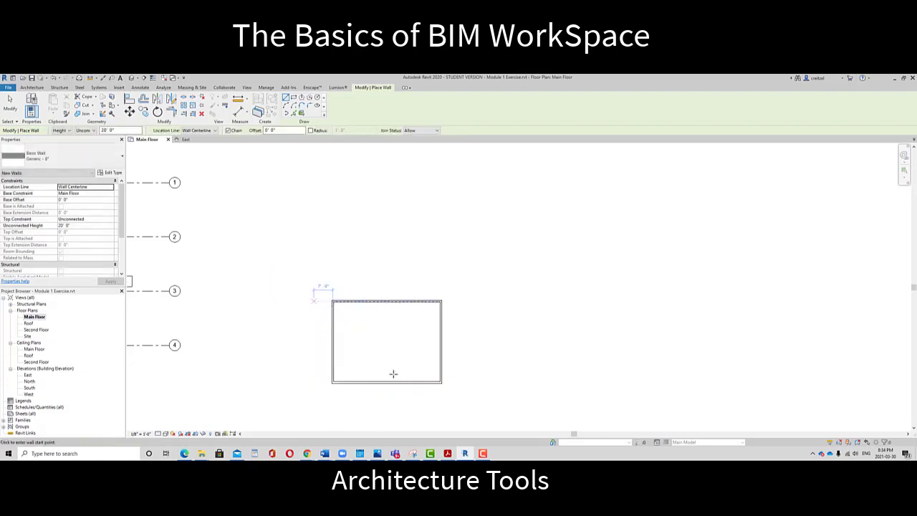
scroll(402, 380, "up", 3)
scroll(402, 377, "up", 3)
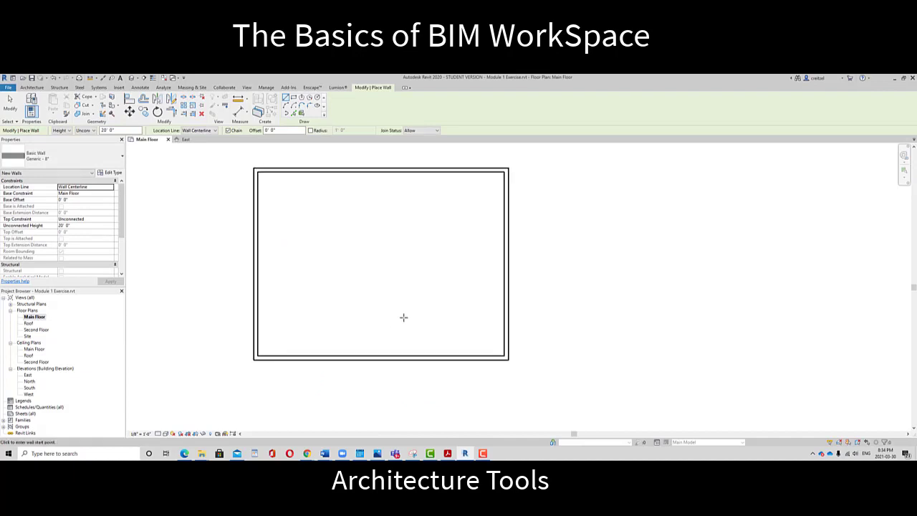
left_click(10, 101)
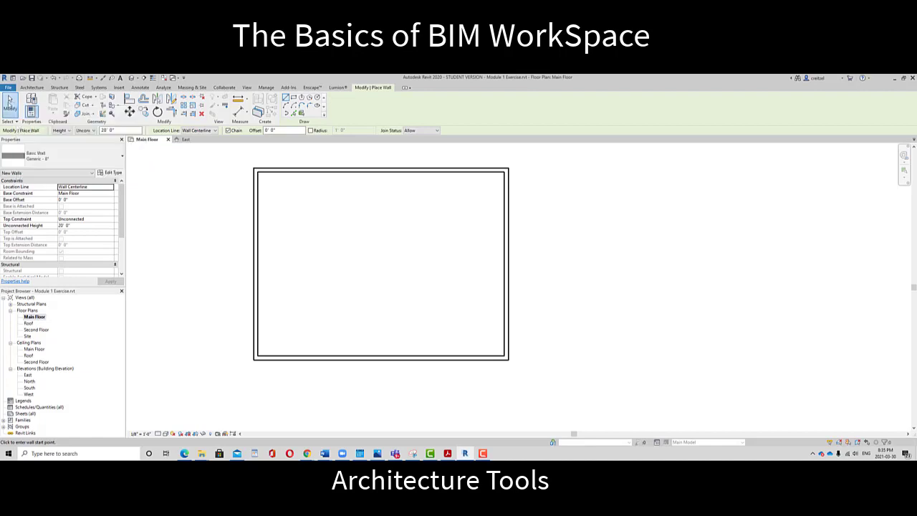
- Move the north wall of the small rectangle by setting its distance from the south wall to 40'
left_click(368, 173)
scroll(459, 217, "down", 1)
middle_click_drag(459, 217, 444, 239)
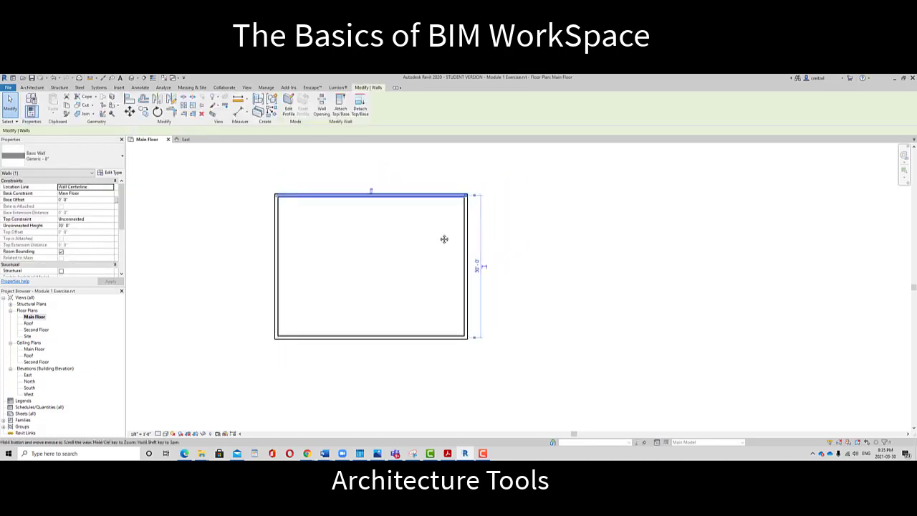
left_click(477, 265)
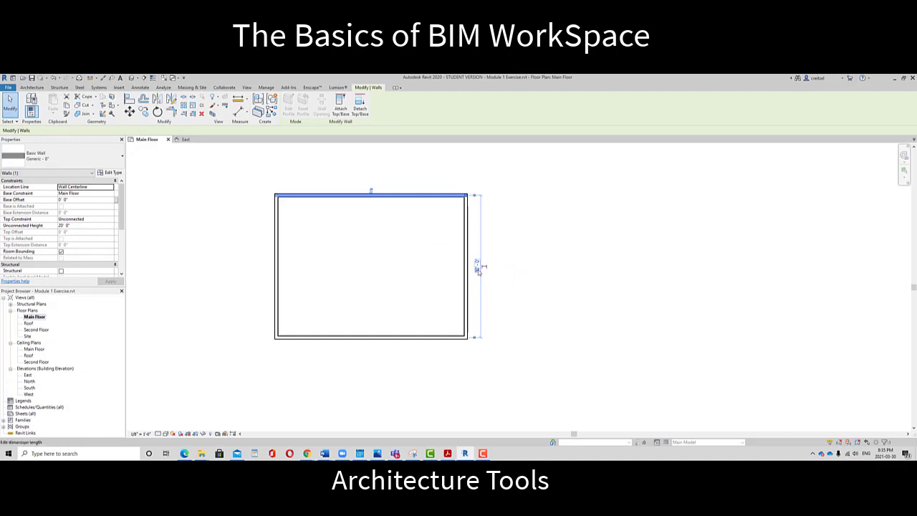
left_click(478, 267)
type("4")
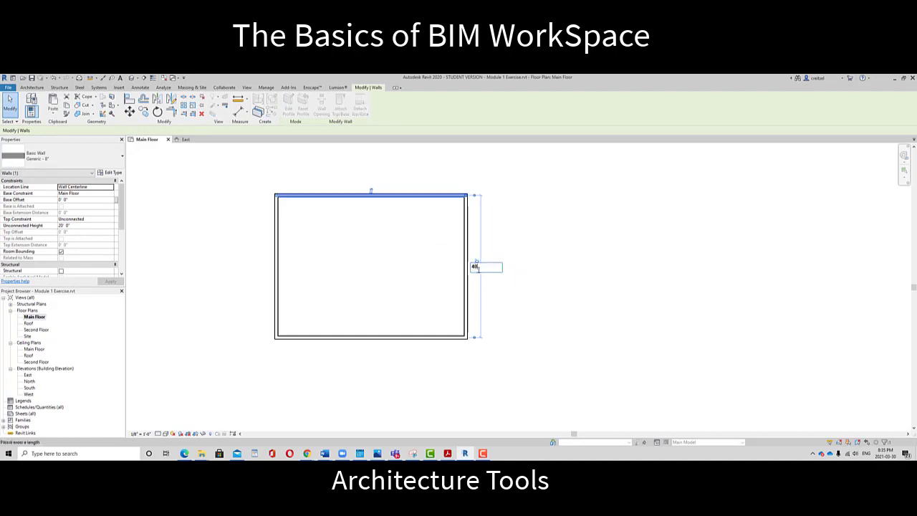
type("0")
key("Return")
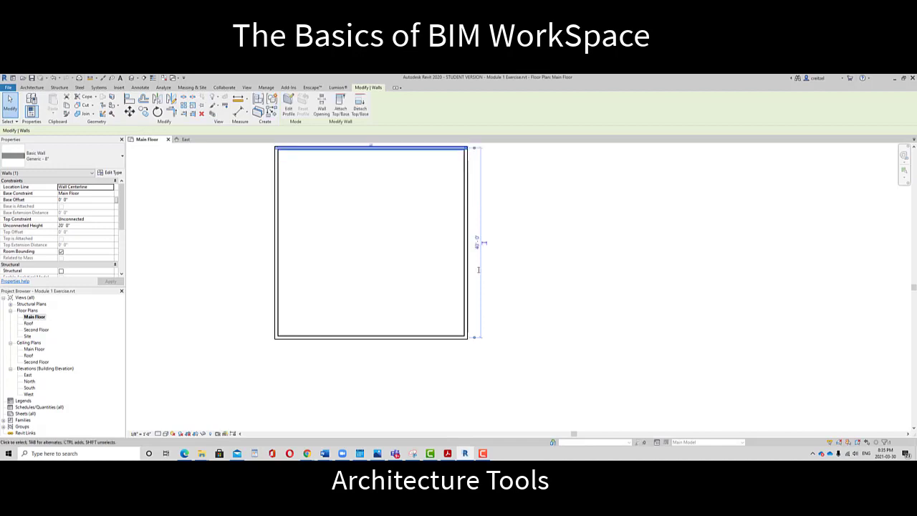
- Change the west wall of the small enclosure to the type Exterior - CMU on Mtl. Stud
scroll(481, 243, "down", 2)
middle_click_drag(480, 244, 471, 310)
scroll(471, 310, "up", 4)
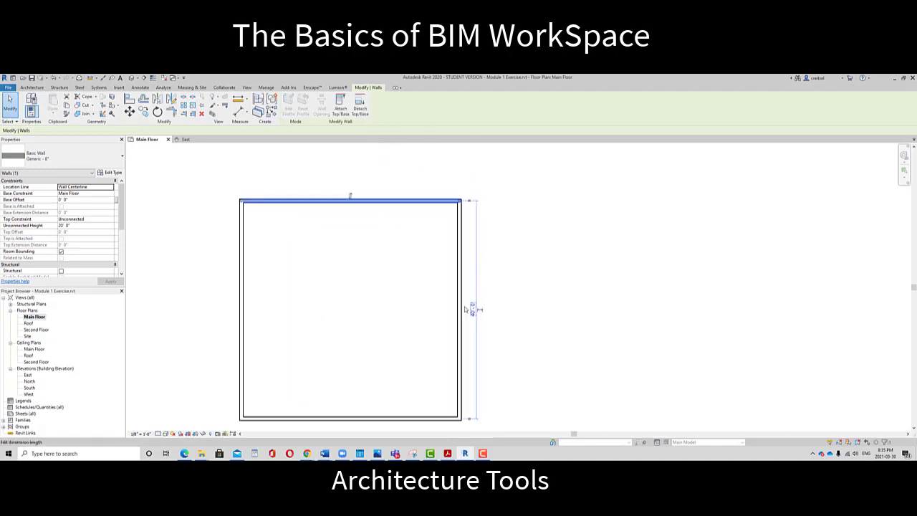
middle_click_drag(510, 284, 542, 258)
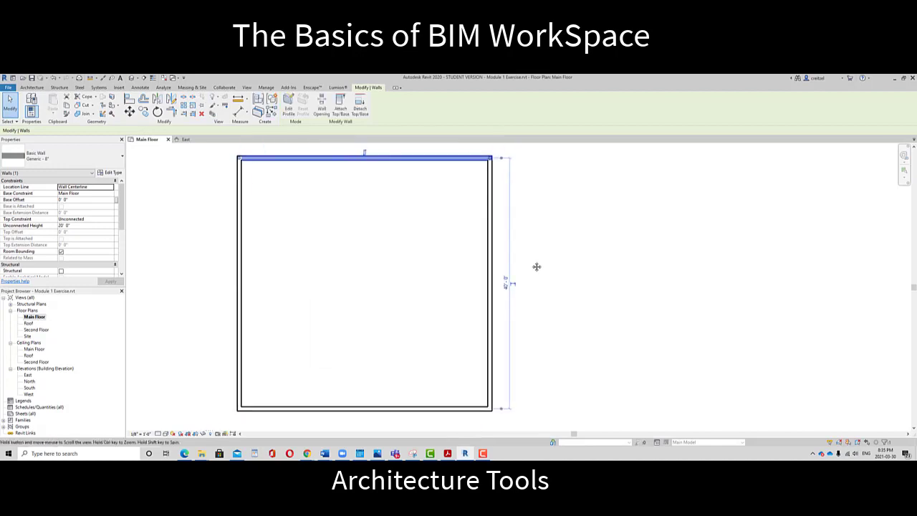
left_click(238, 245)
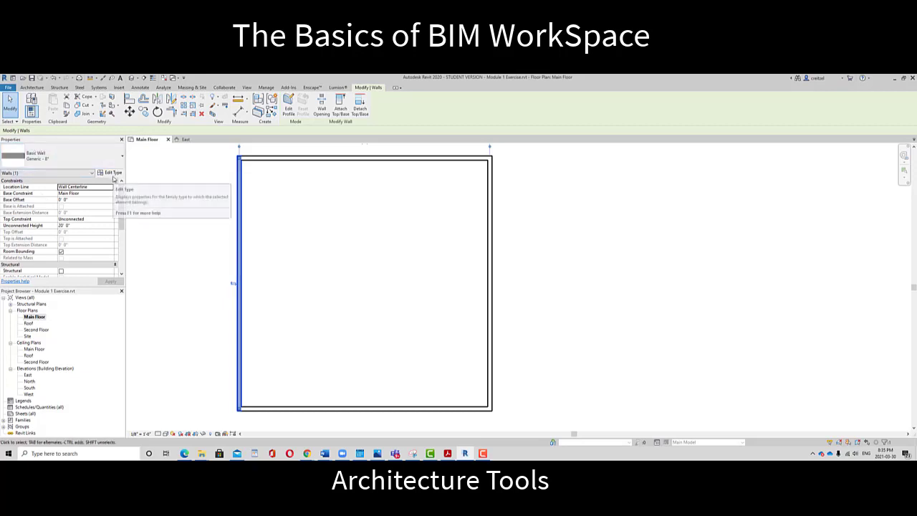
left_click(77, 161)
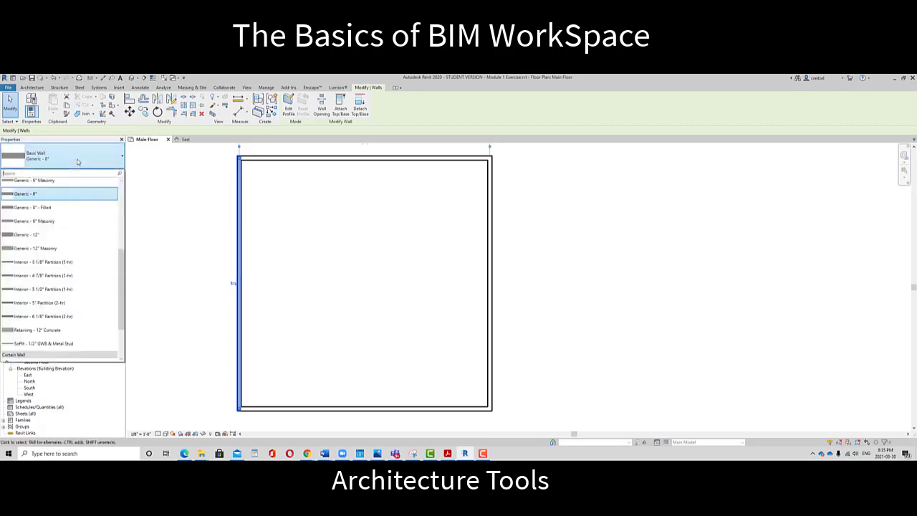
scroll(58, 248, "up", 2)
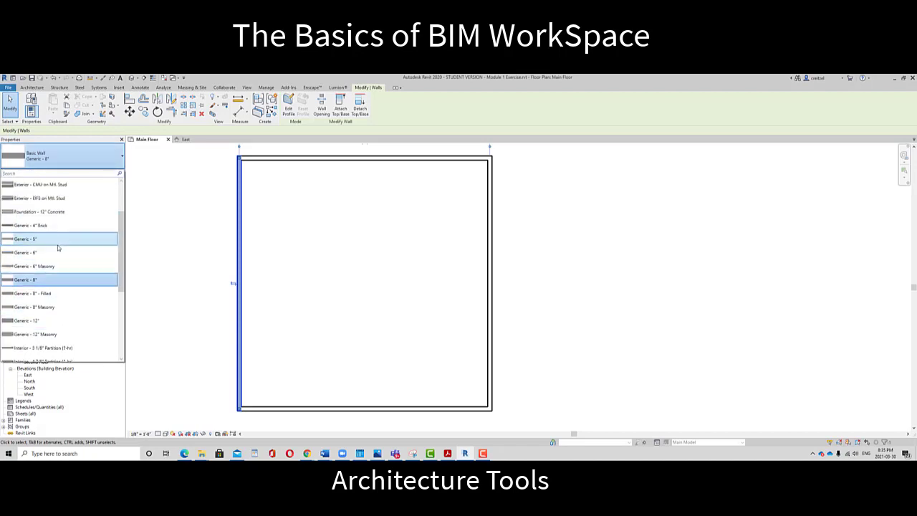
left_click(49, 185)
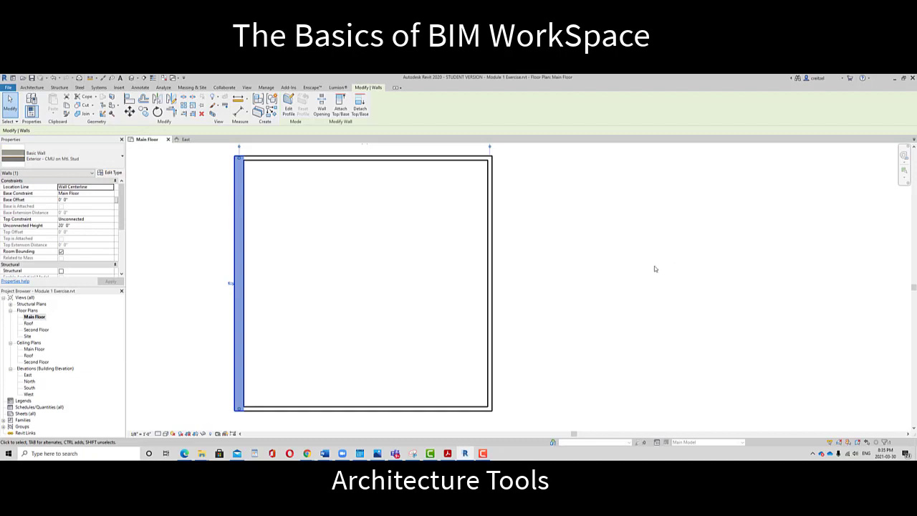
scroll(645, 270, "down", 1)
middle_click_drag(622, 284, 577, 289)
left_click(576, 290)
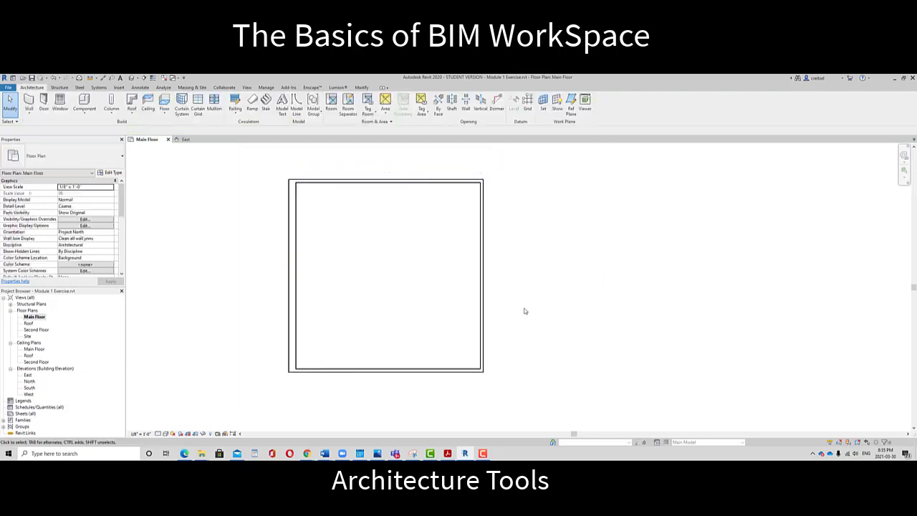
- Change the east wall of the small enclosure to the type Curtain Wall 1
left_click(484, 291)
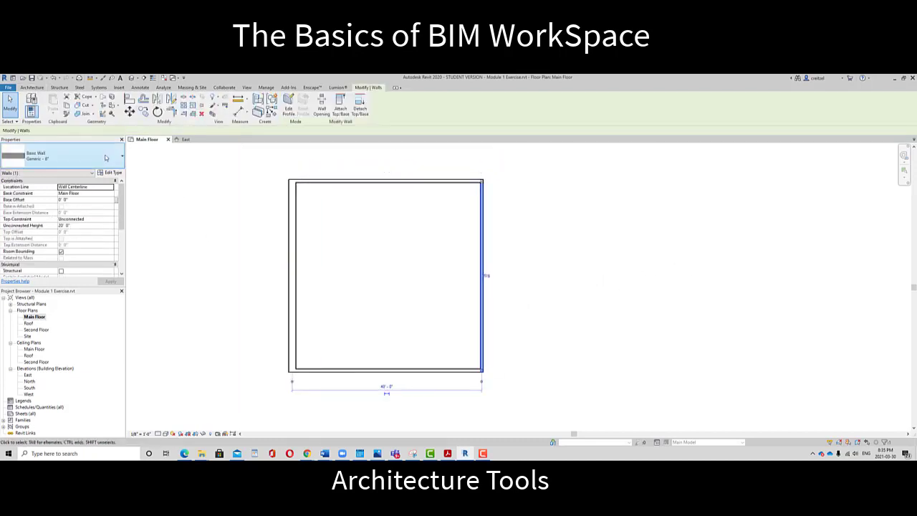
left_click(61, 156)
scroll(57, 286, "down", 3)
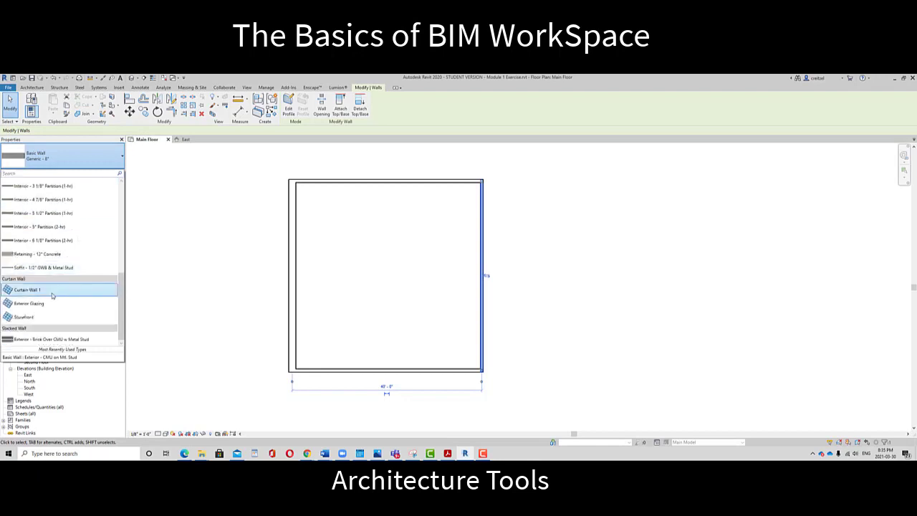
left_click(50, 290)
left_click(549, 303)
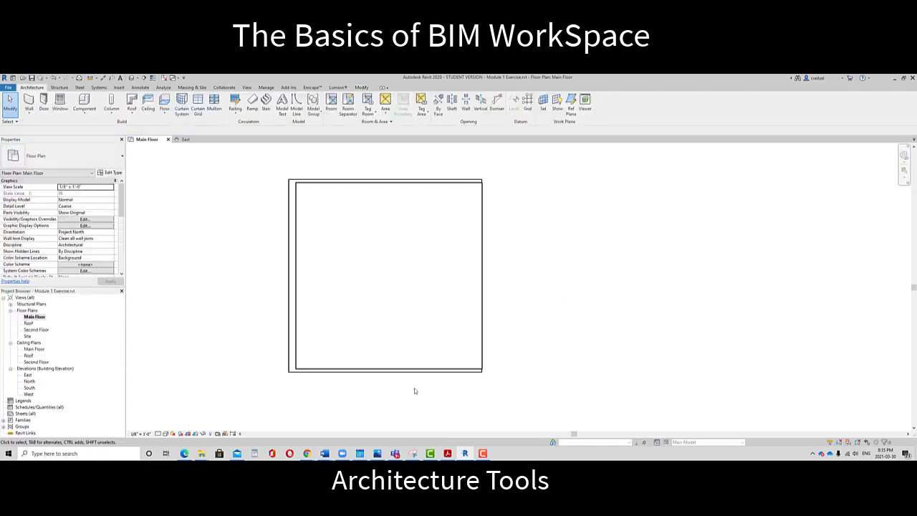
- Change the south wall of the small enclosure to the type Interior - 5 1/2" Partition (1-hr)
scroll(414, 388, "up", 3)
left_click(375, 356)
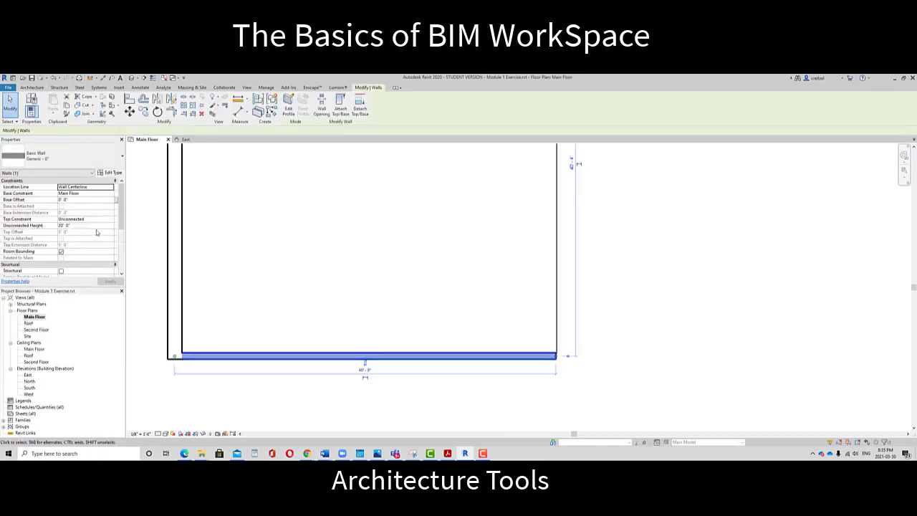
left_click(101, 164)
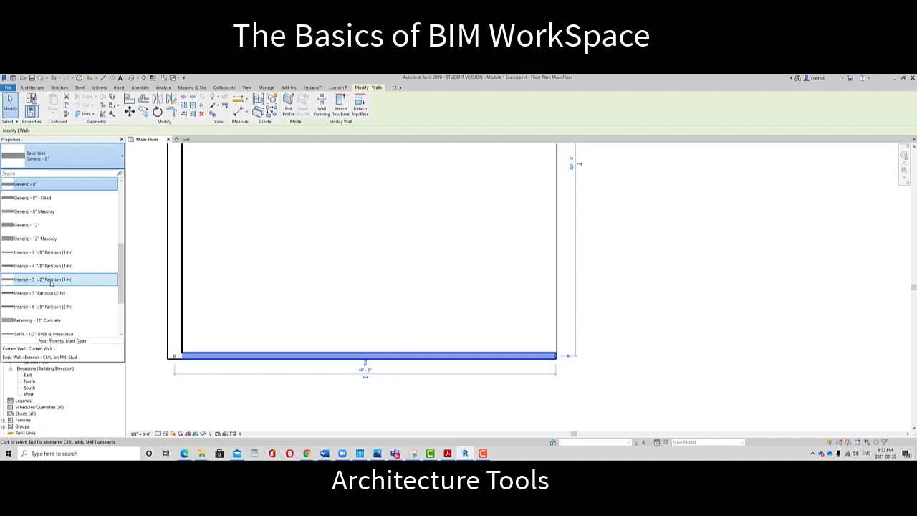
left_click(50, 280)
scroll(544, 278, "down", 3)
middle_click_drag(652, 283, 564, 338)
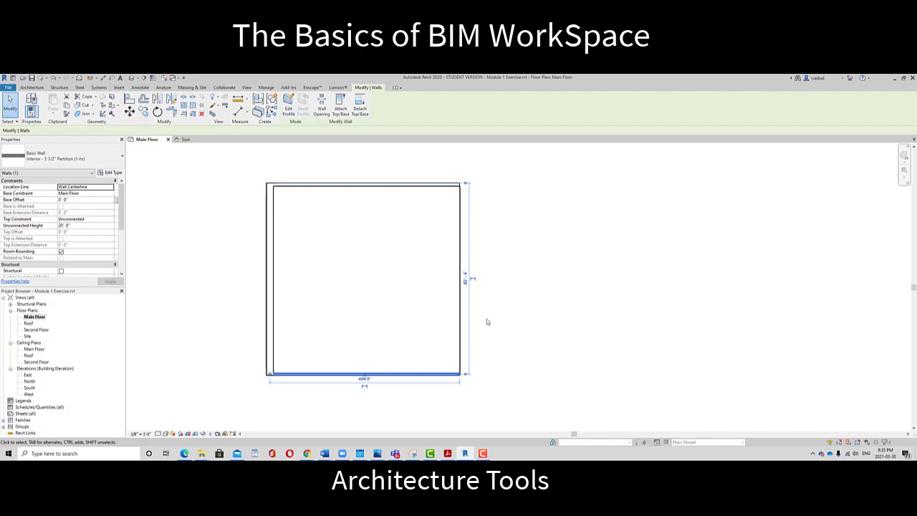
left_click(386, 392)
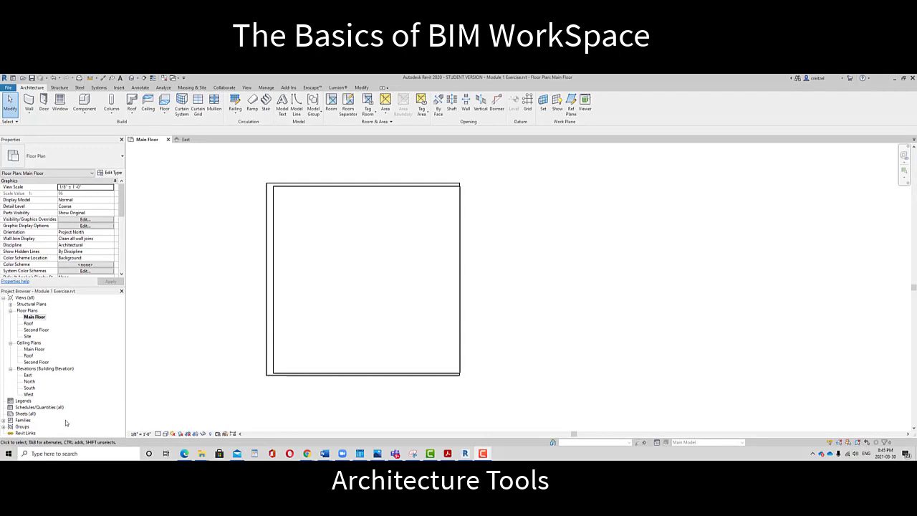
- Open the default 3D view of the model and inspect the small wall enclosure beside the main building
left_click(247, 87)
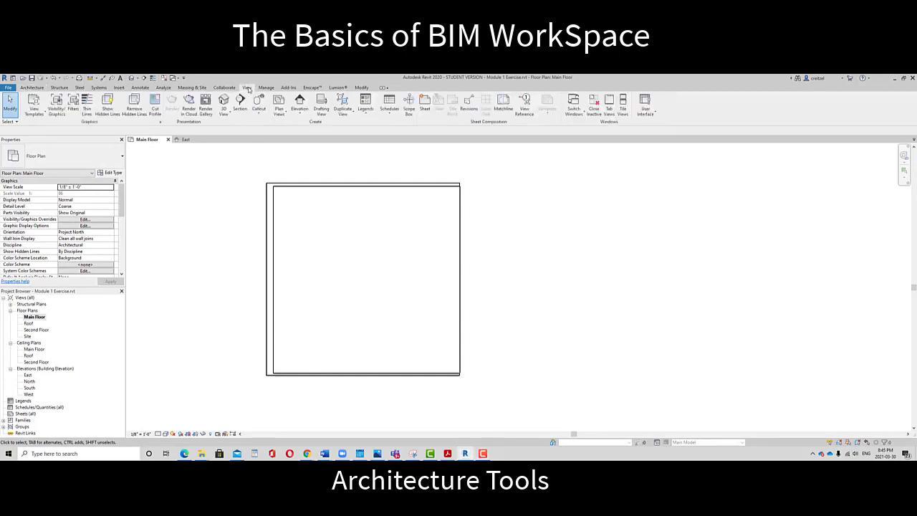
left_click(224, 101)
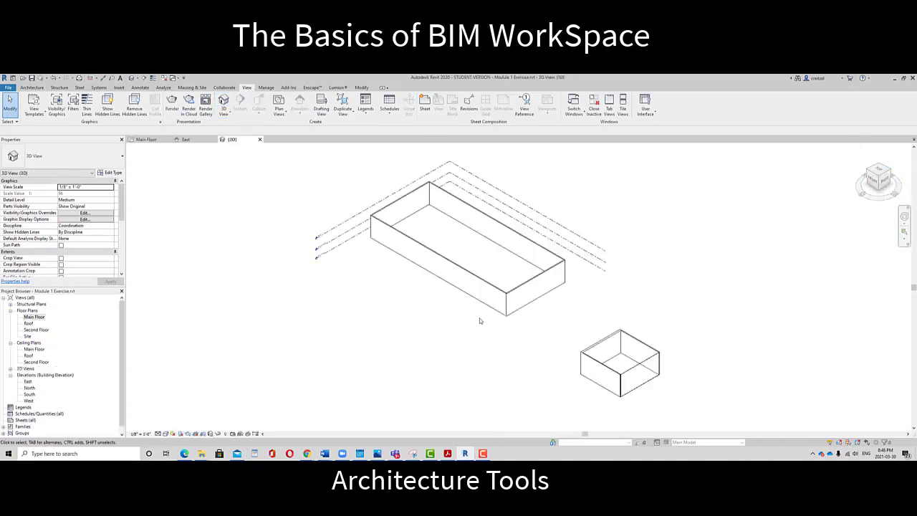
middle_click_drag(635, 391, 412, 305)
scroll(441, 320, "up", 3)
scroll(440, 320, "down", 5)
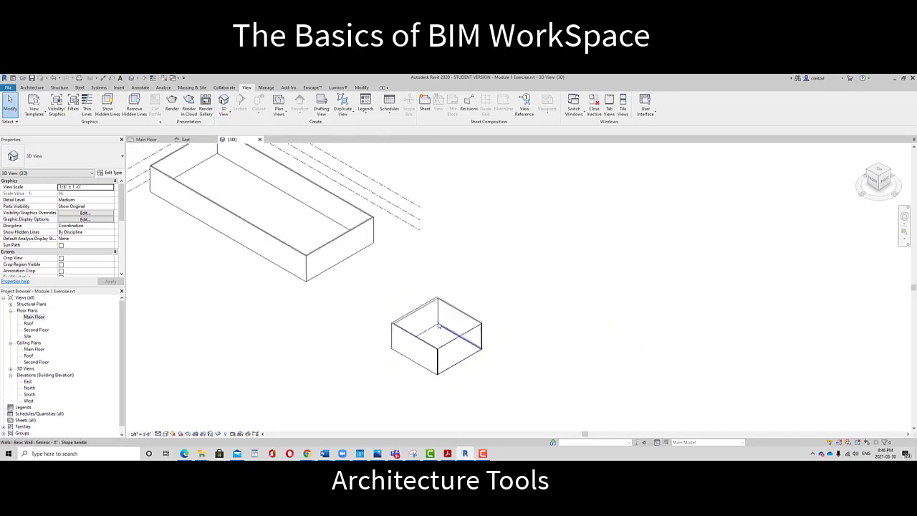
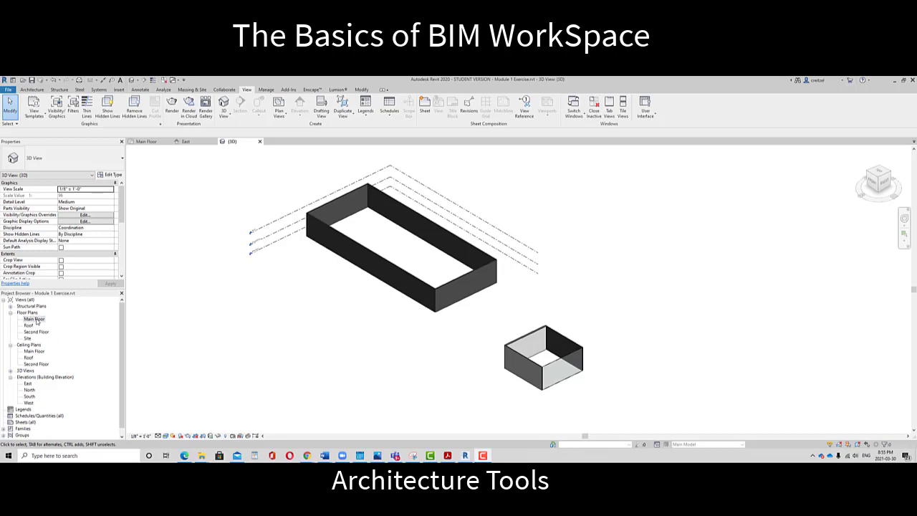
- Open the Main Floor plan and inspect the type and constraints of each wall of the small enclosure
double_click(34, 319)
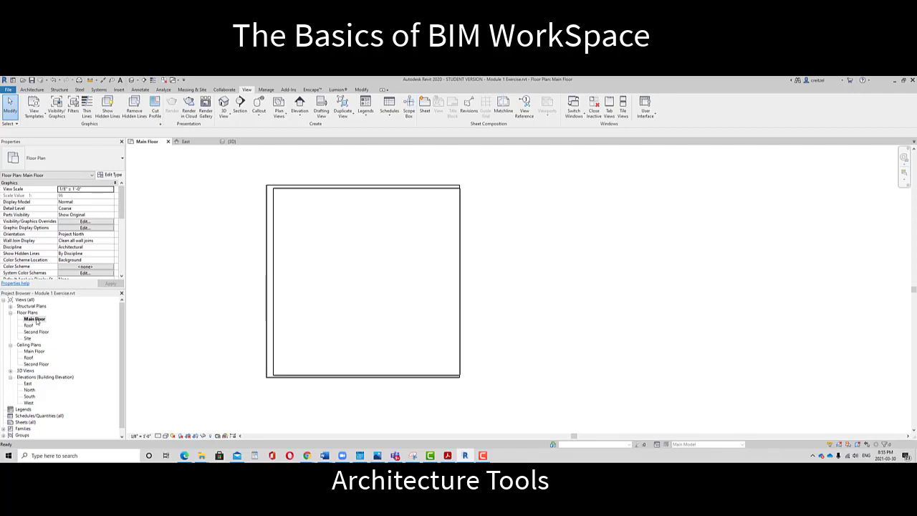
left_click(308, 188)
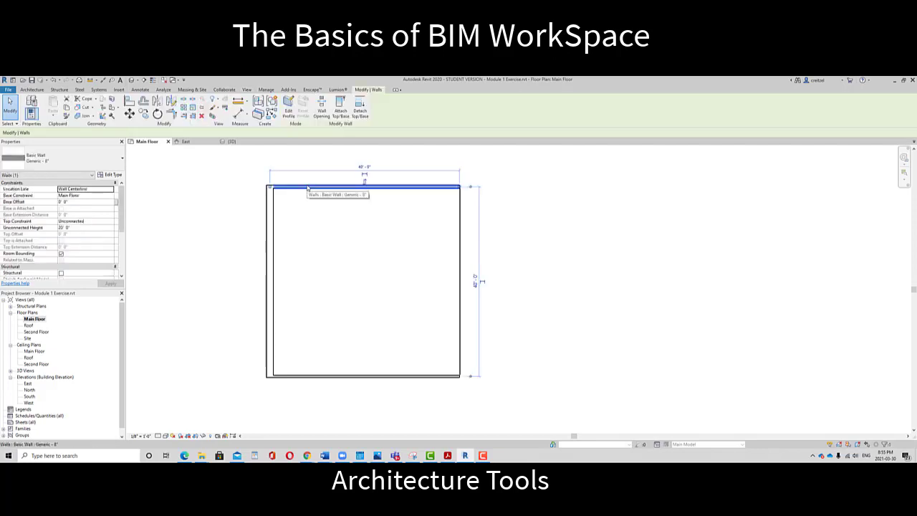
left_click(271, 201)
left_click(350, 379)
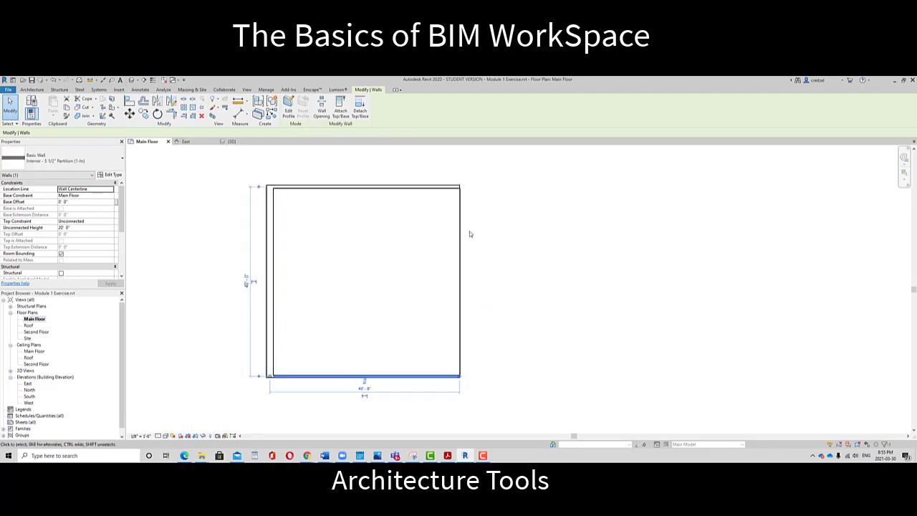
left_click(459, 218)
left_click(362, 189)
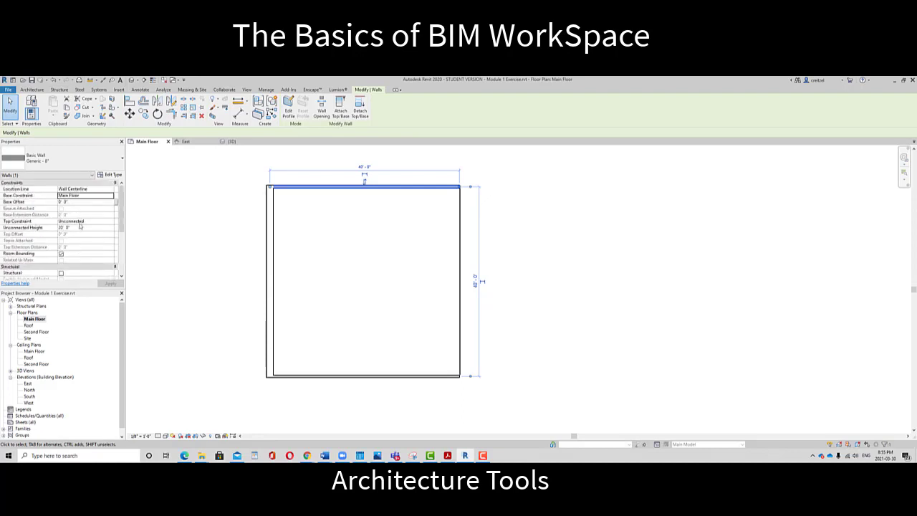
left_click(270, 228)
- Set the top constraint of the enclosure's north wall to Up to level: Second Floor
left_click(303, 188)
left_click(108, 221)
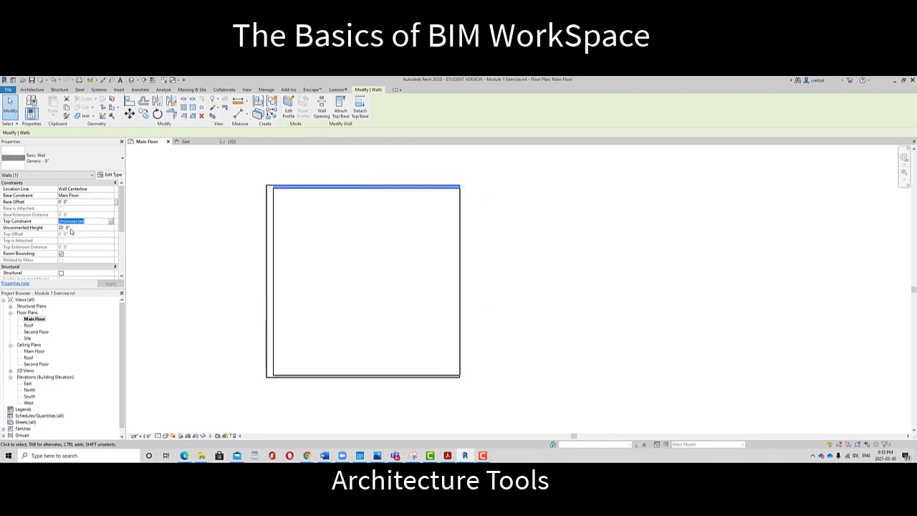
left_click(111, 223)
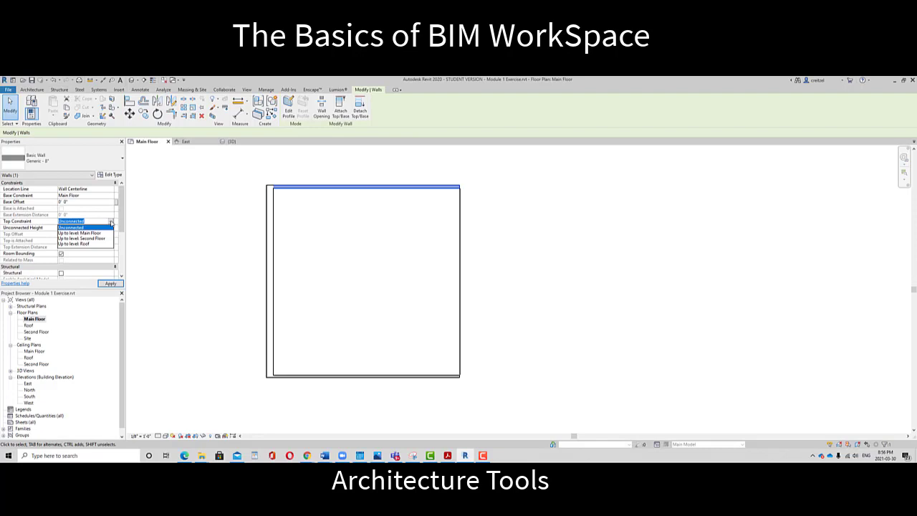
left_click(91, 239)
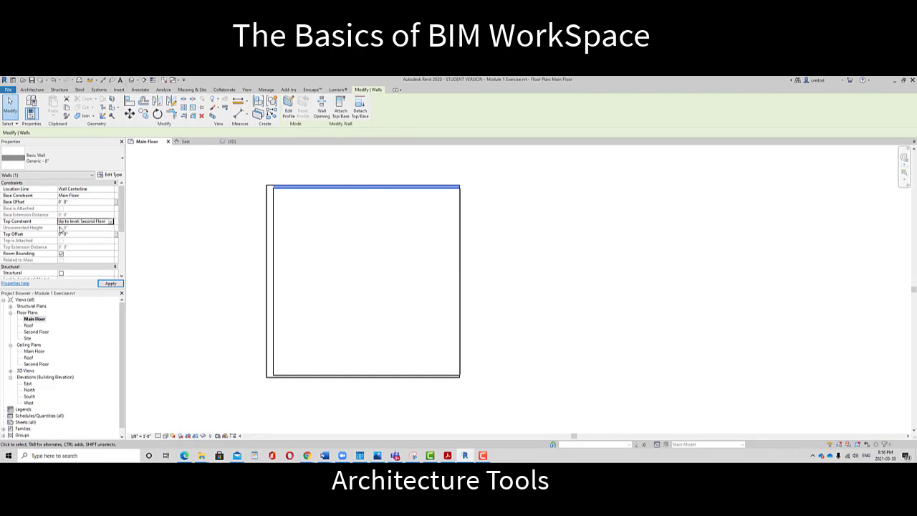
- Switch the north wall's top constraint to Unconnected and open its unconnected height for editing
left_click(112, 222)
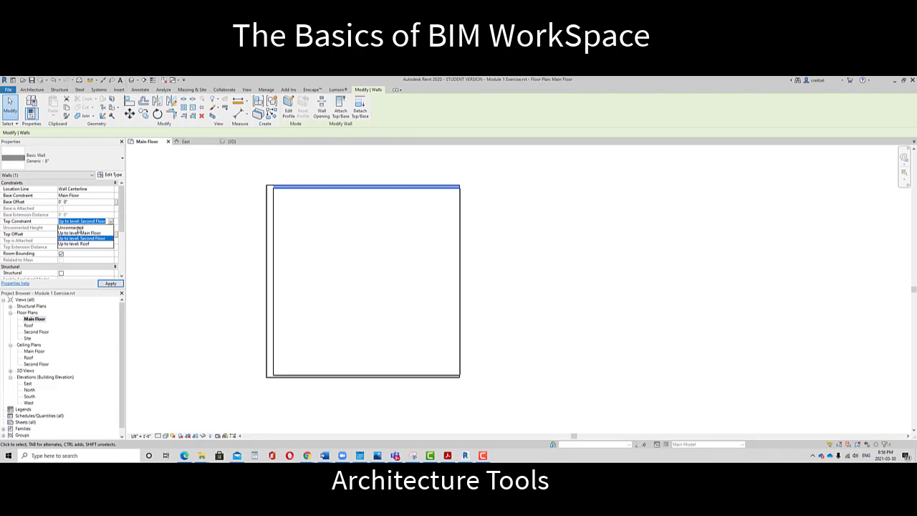
left_click(79, 228)
left_click(72, 229)
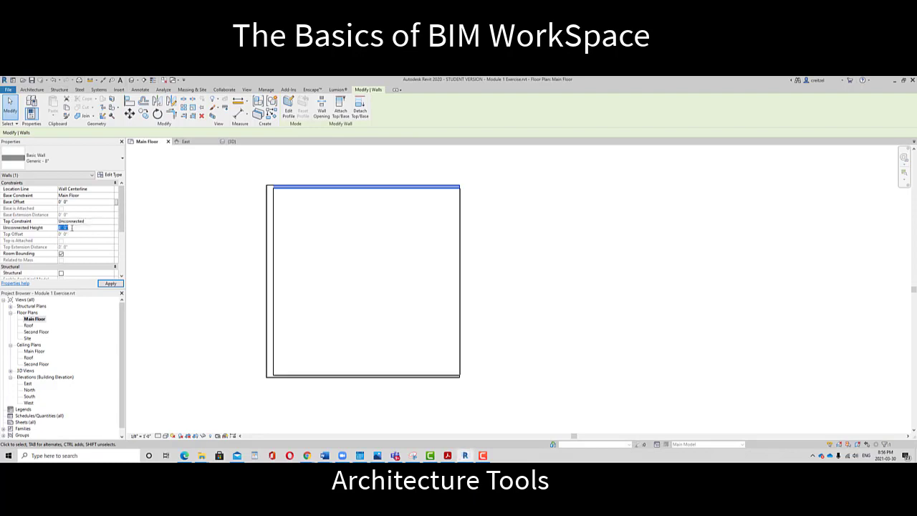
- Set the north wall's top constraint to Up to level: Roof
left_click(106, 222)
left_click(111, 222)
left_click(83, 244)
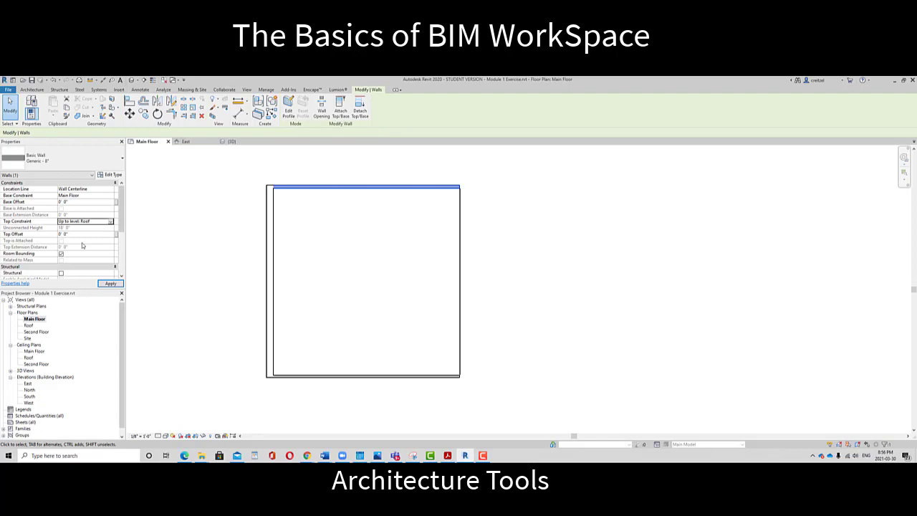
left_click(75, 235)
- Change the north wall's top constraint from the roof level to Up to level: Second Floor
left_click(111, 224)
left_click(112, 224)
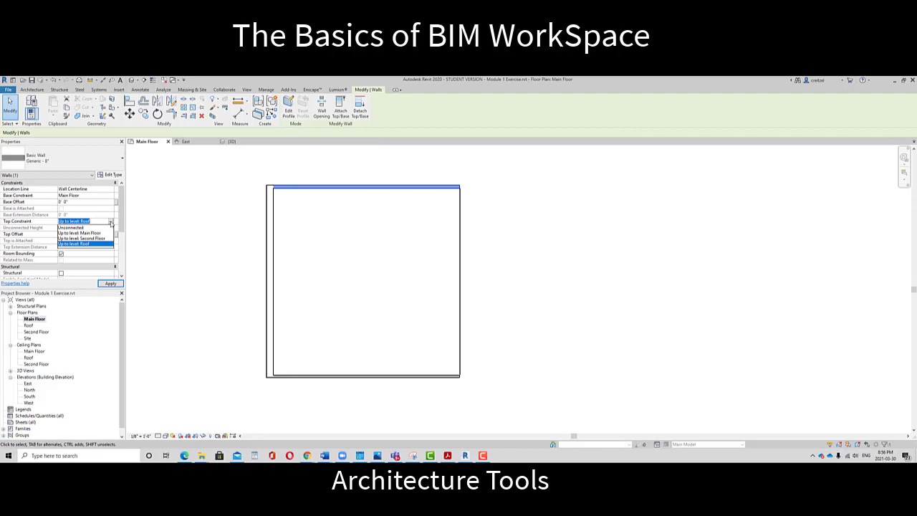
left_click(91, 239)
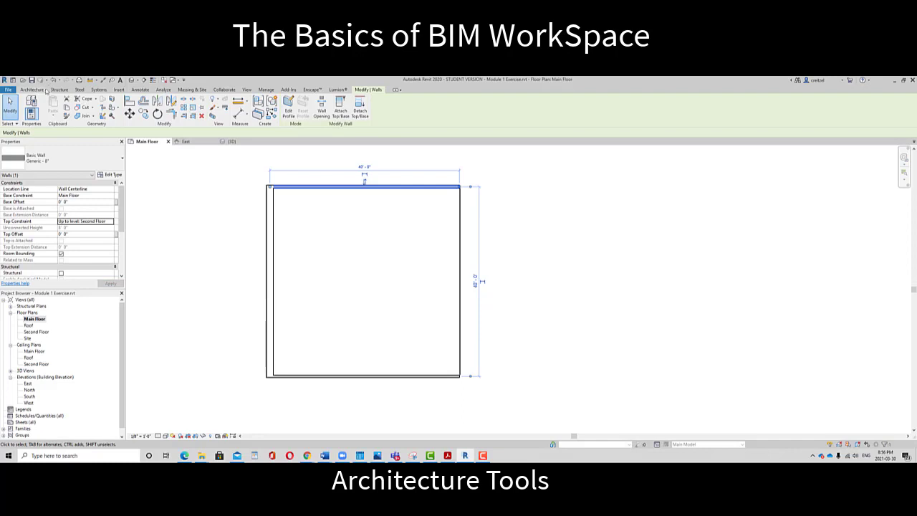
- Place a Fixed 16" x 72" window in the enclosure's north wall, about 6'-6" from its west end
left_click(34, 89)
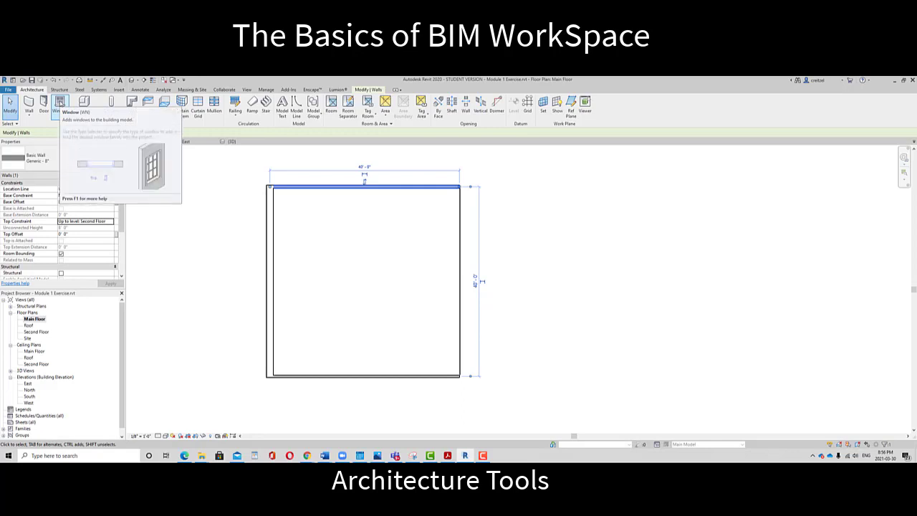
left_click(59, 105)
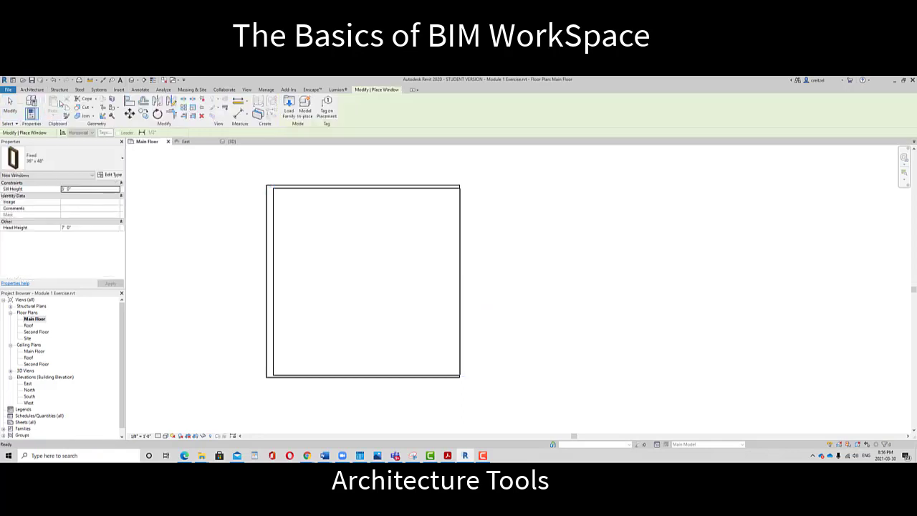
left_click(115, 161)
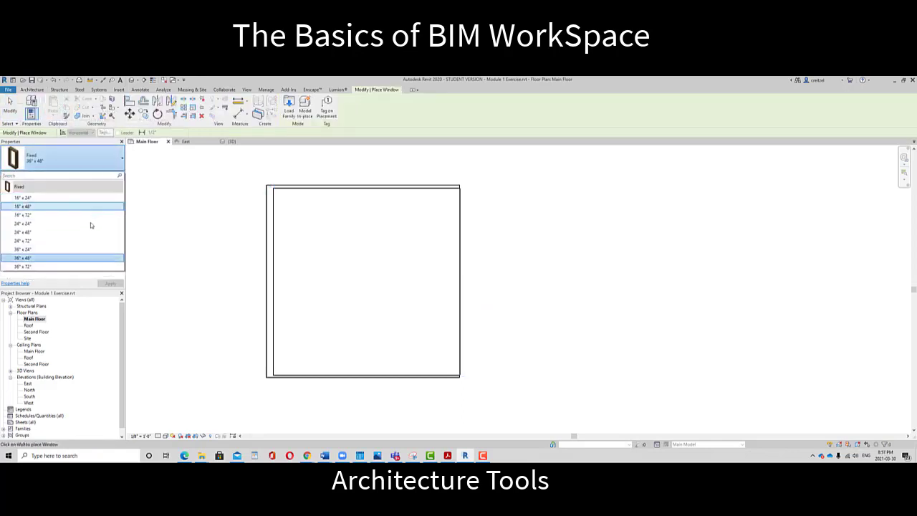
left_click(37, 207)
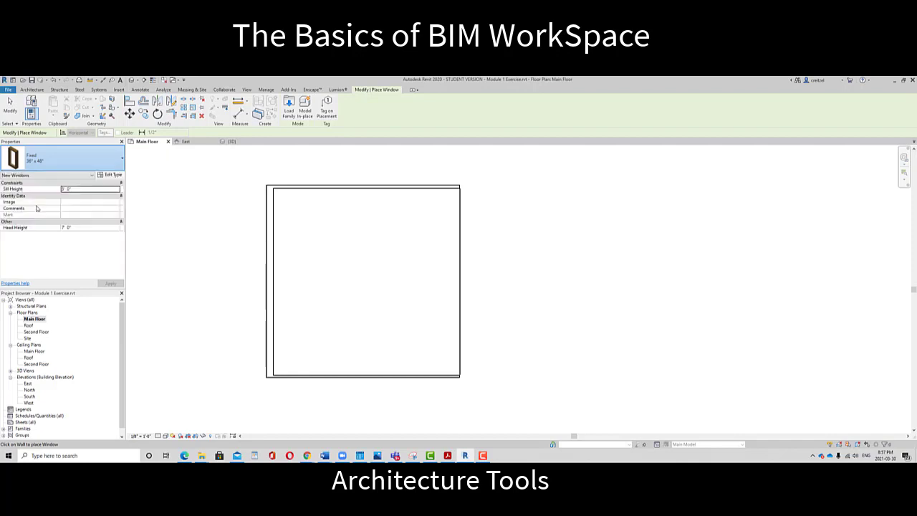
left_click(69, 164)
left_click(24, 215)
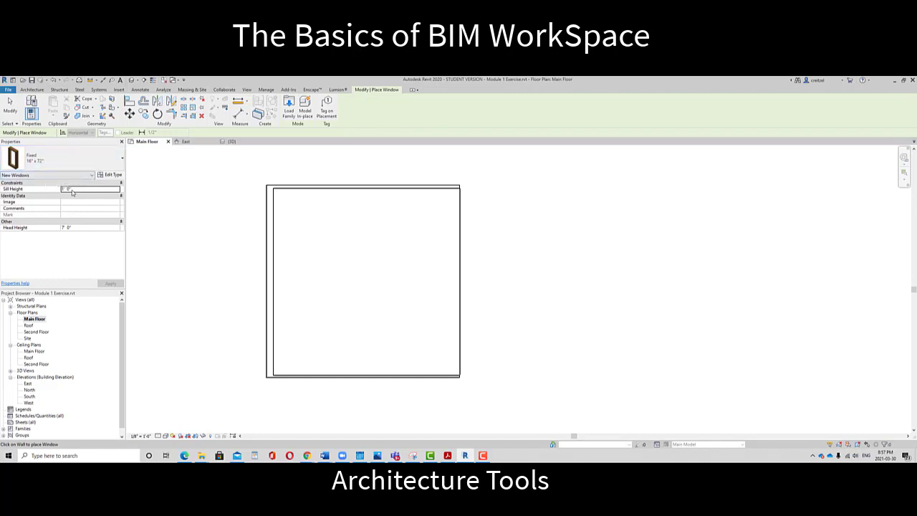
left_click(300, 186)
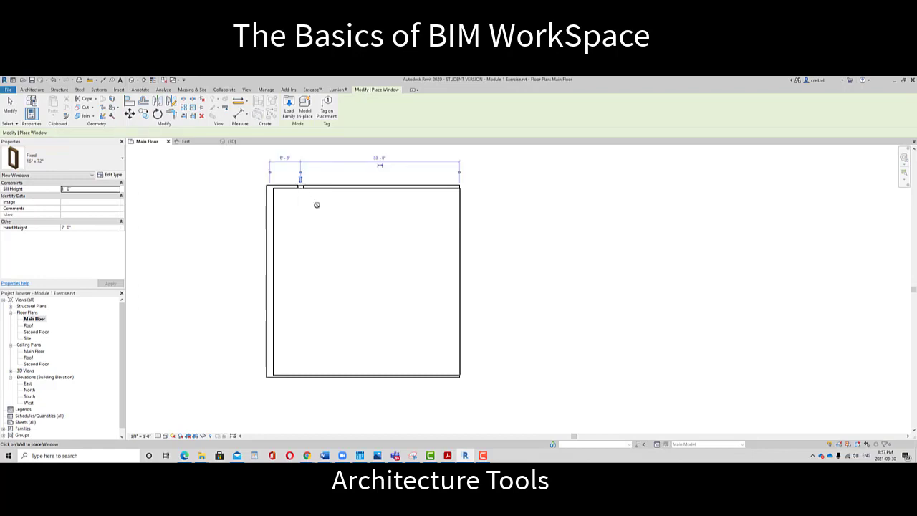
scroll(317, 205, "up", 6)
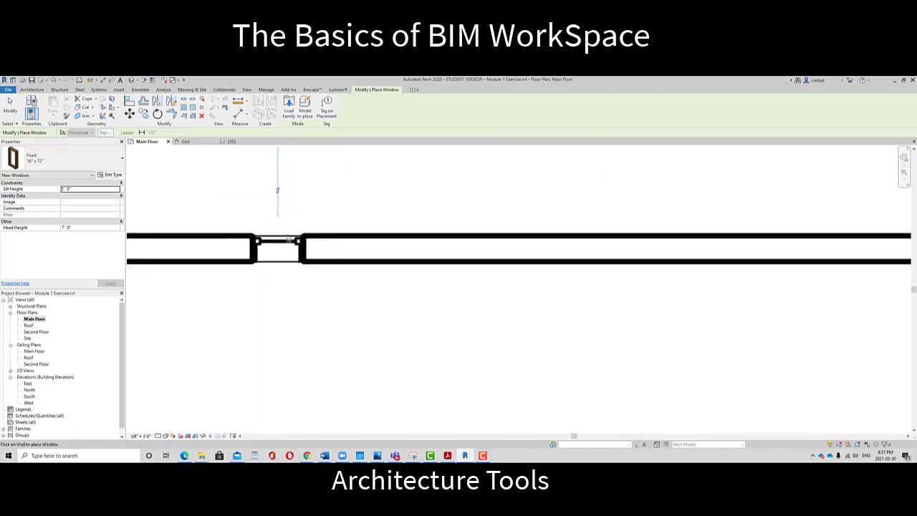
scroll(431, 235, "down", 4)
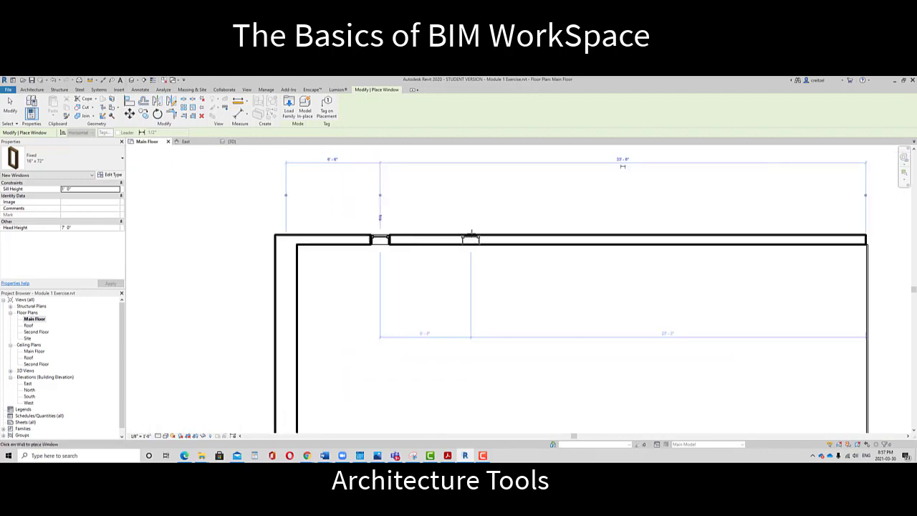
scroll(472, 237, "down", 2)
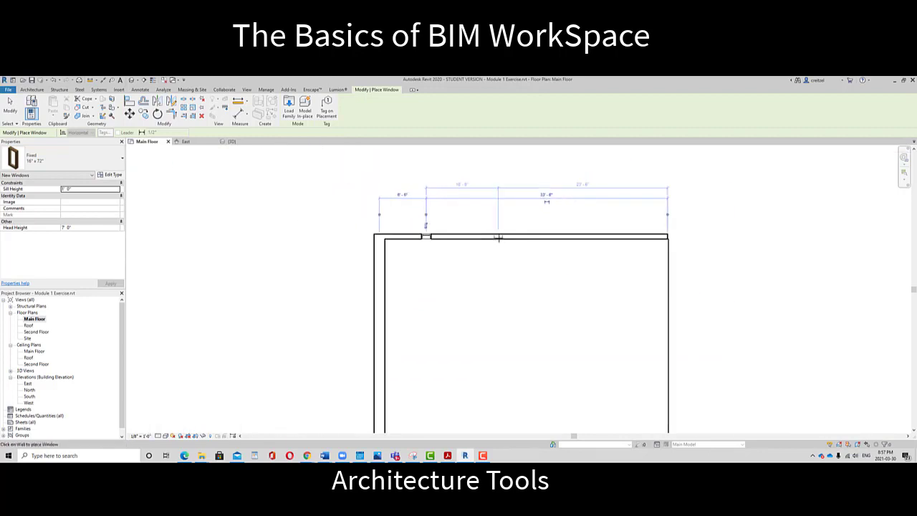
middle_click_drag(504, 243, 431, 228)
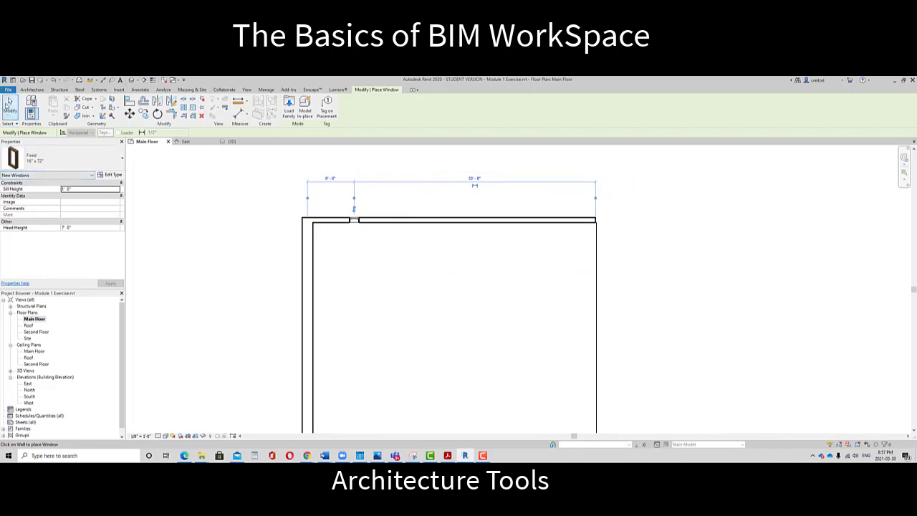
left_click(9, 104)
- Set the window's distance from the west end of the north wall to 8'-0"
scroll(359, 226, "up", 4)
left_click(349, 223)
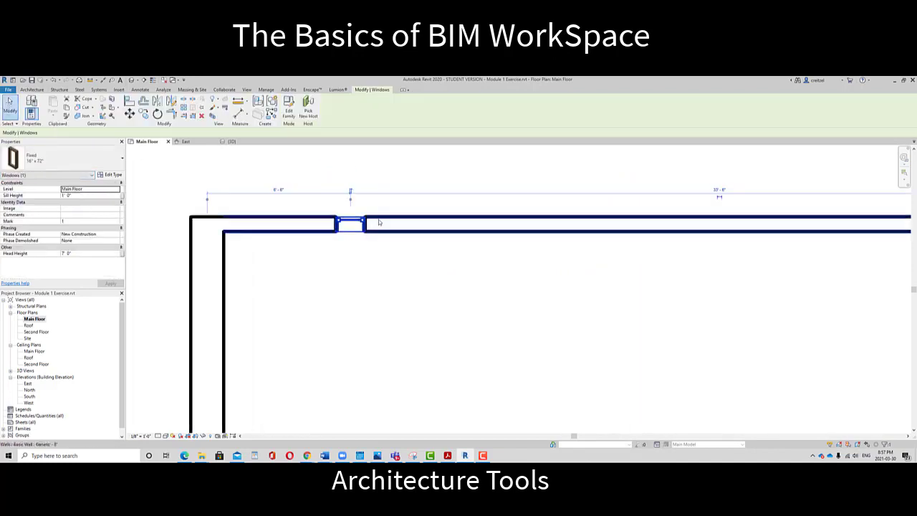
scroll(360, 205, "down", 3)
scroll(362, 199, "up", 2)
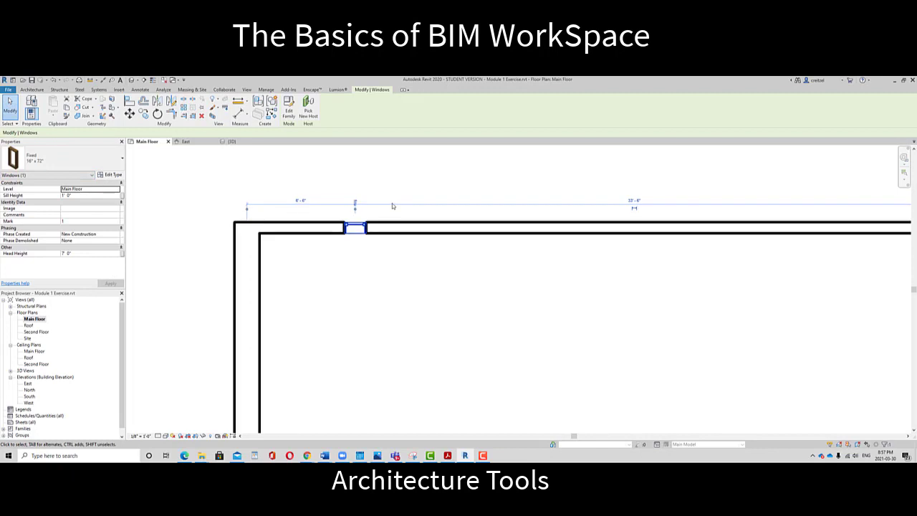
left_click(303, 200)
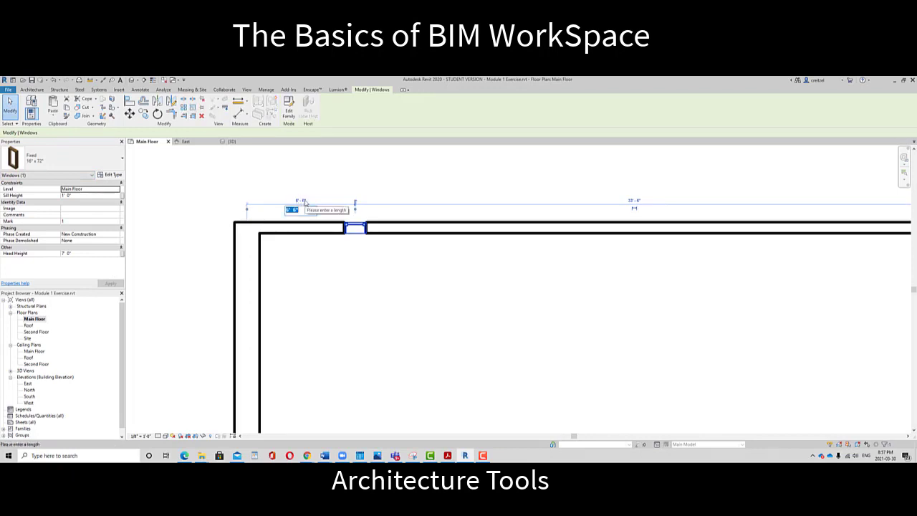
type("8")
key("Return")
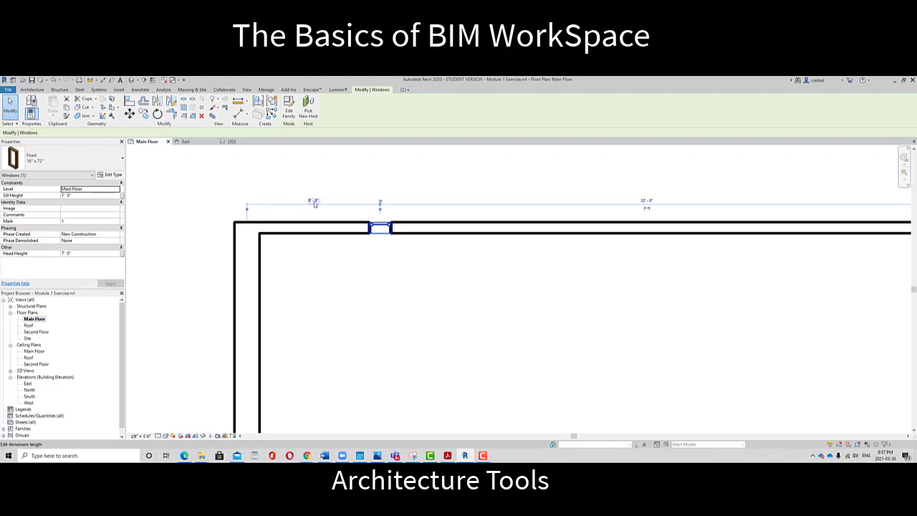
- Set the window's distance from the west end of the north wall to 10'-0"
left_click(313, 201)
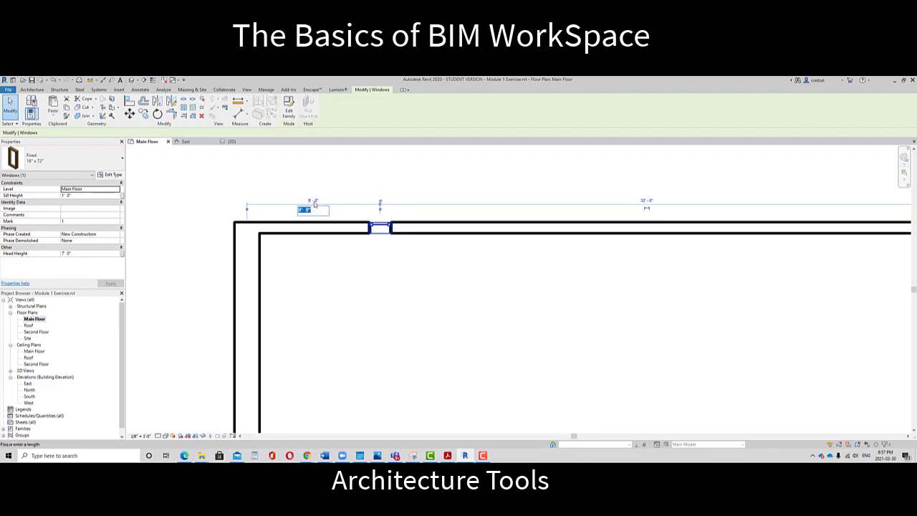
type("10")
key("Return")
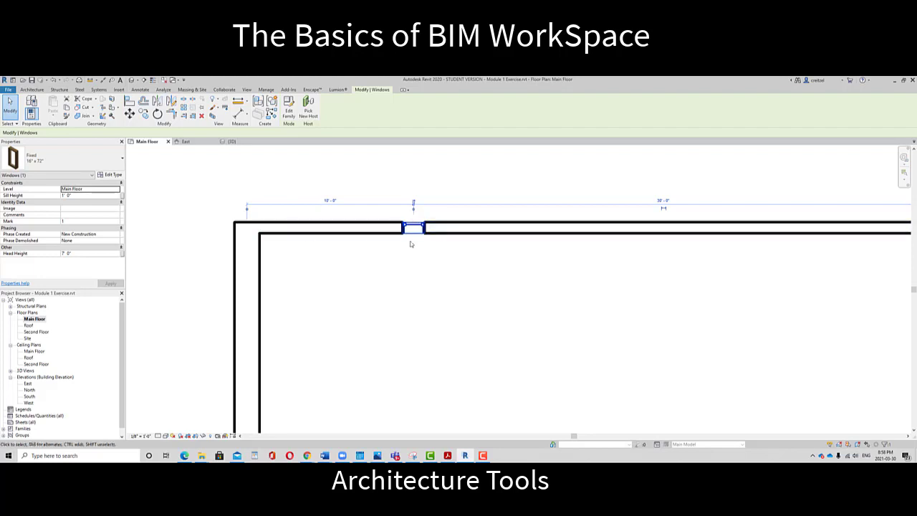
- Flip the window's facing so its glazing sits on the interior side of the north wall
scroll(417, 213, "up", 2)
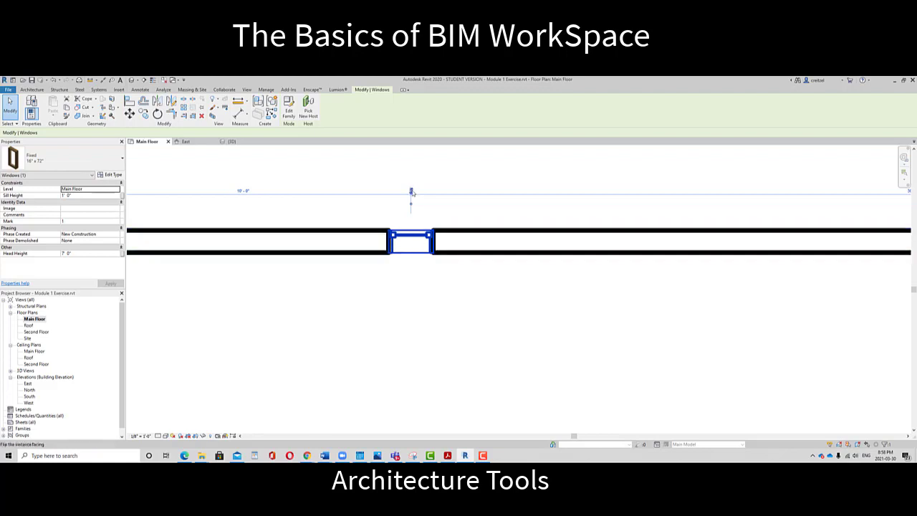
scroll(412, 192, "up", 1)
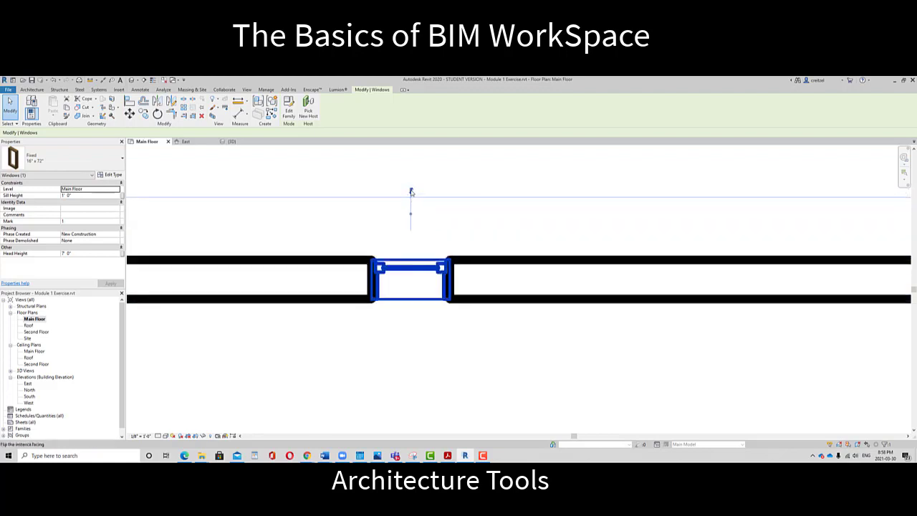
left_click(411, 192)
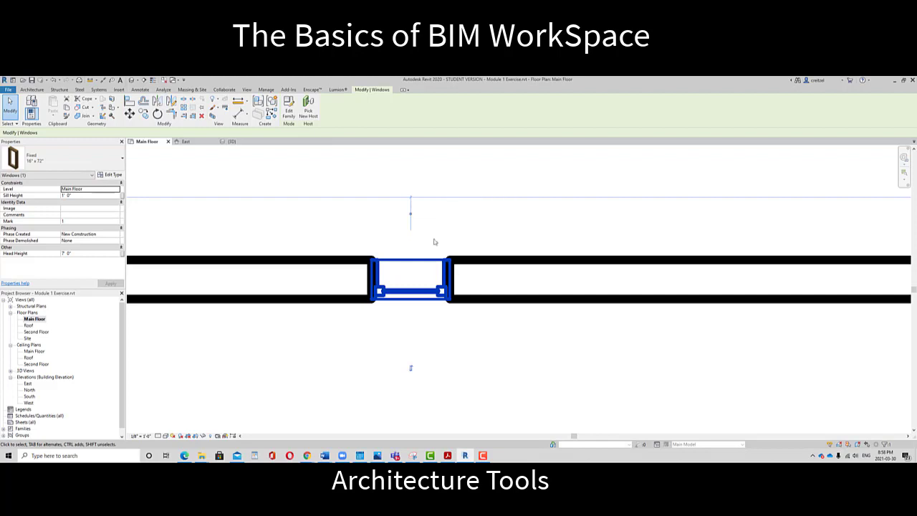
- Change the north wall's window to the type Fixed 24" x 72"
scroll(504, 283, "down", 5)
middle_click_drag(616, 290, 482, 283)
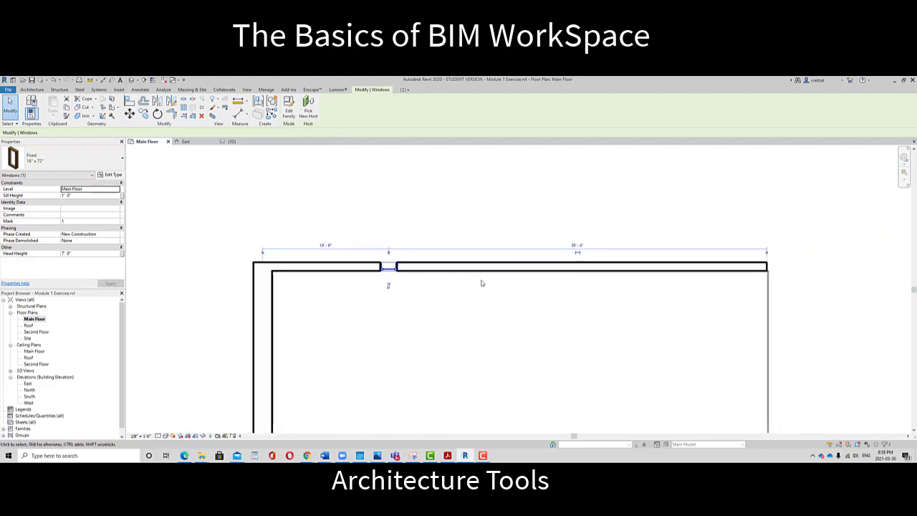
left_click(85, 165)
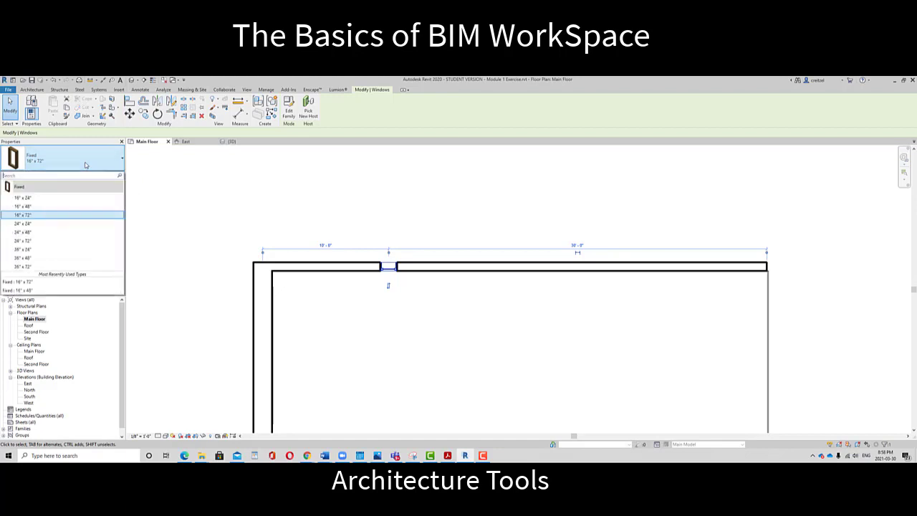
left_click(34, 243)
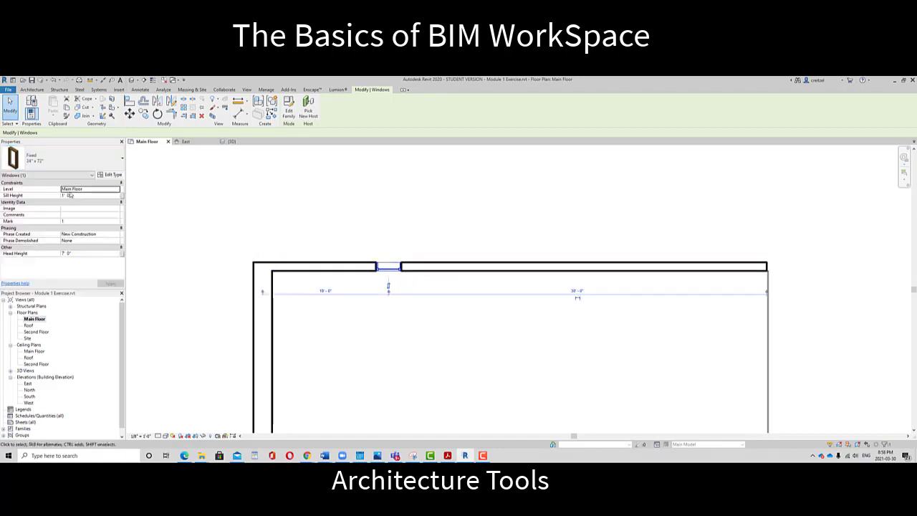
- Place four Fixed 36" x 72" windows along the north wall, east of the existing 24" x 72" window
left_click(452, 279)
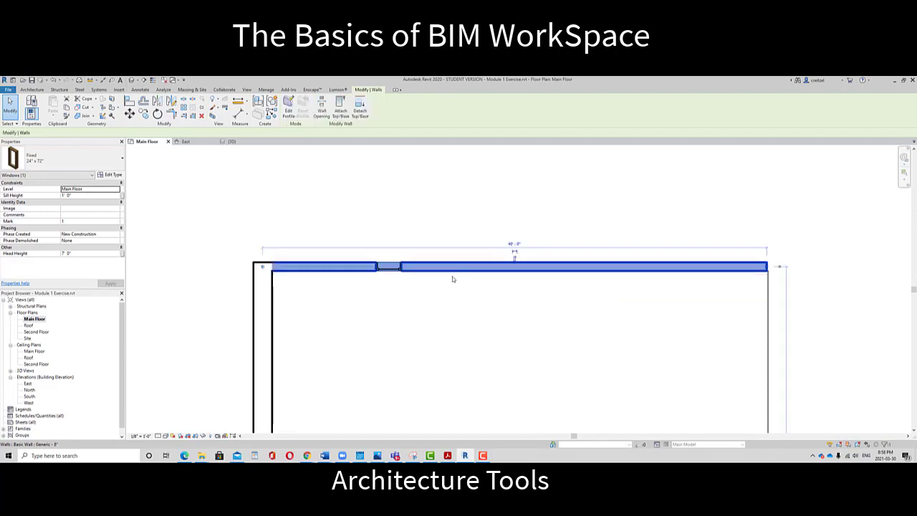
left_click(63, 157)
left_click(31, 90)
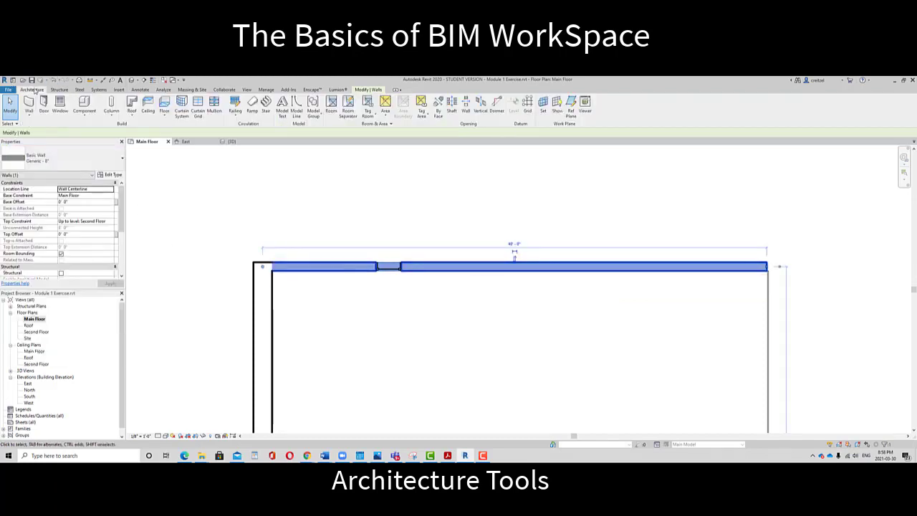
left_click(62, 106)
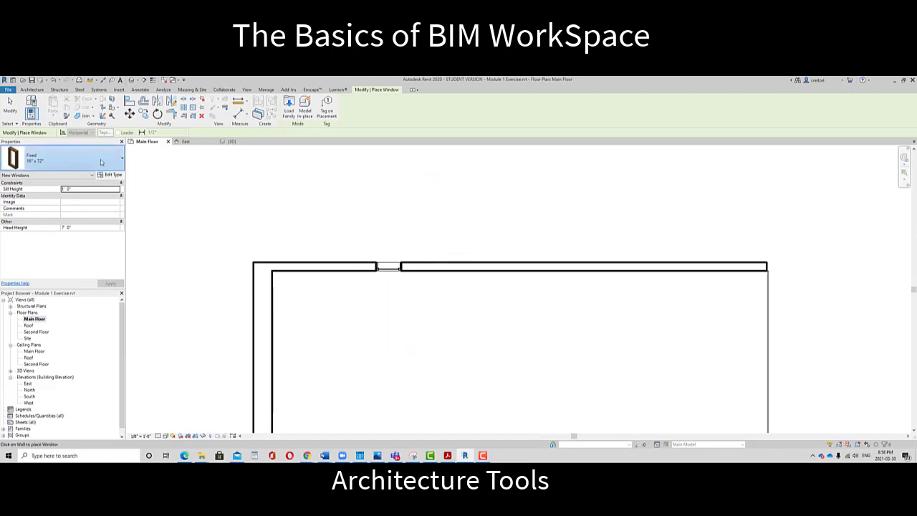
left_click(66, 157)
left_click(72, 266)
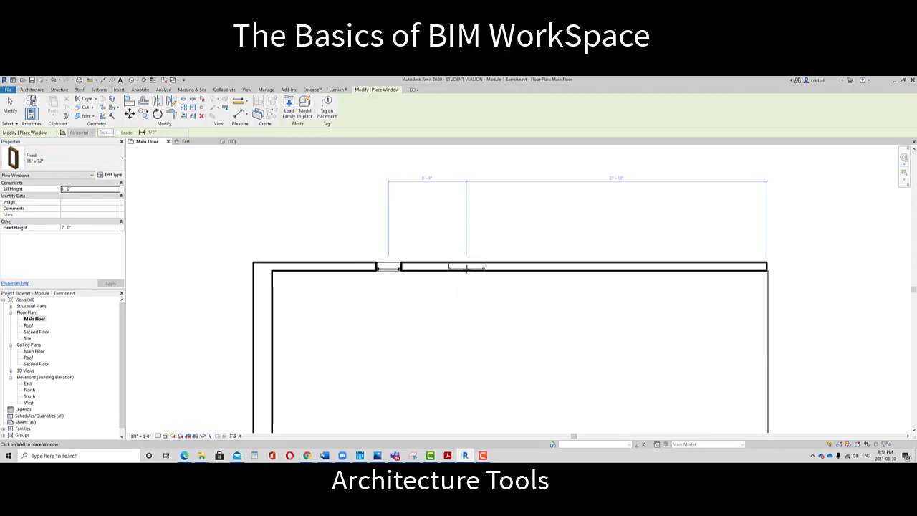
left_click(465, 268)
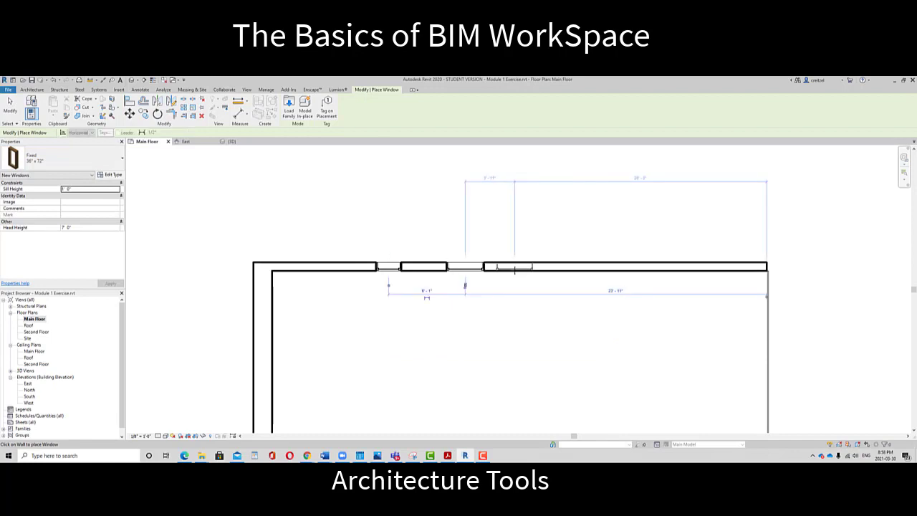
left_click(513, 271)
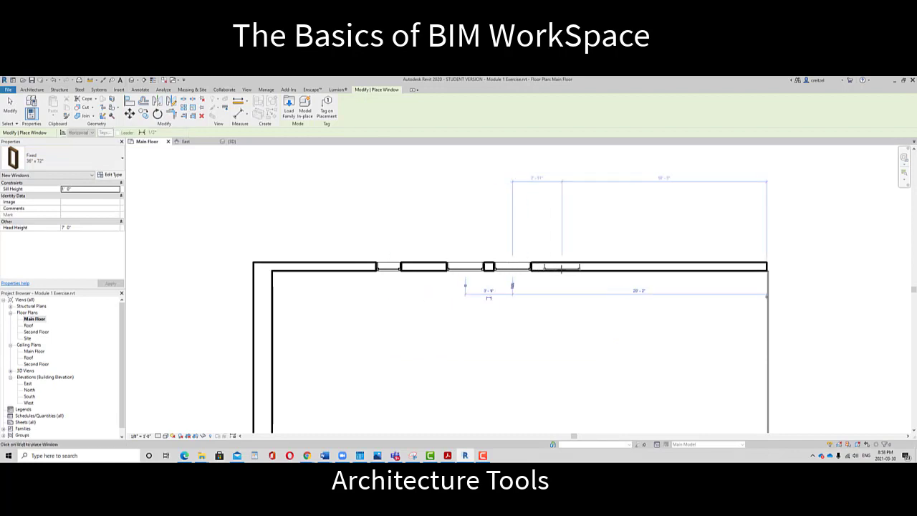
left_click(559, 271)
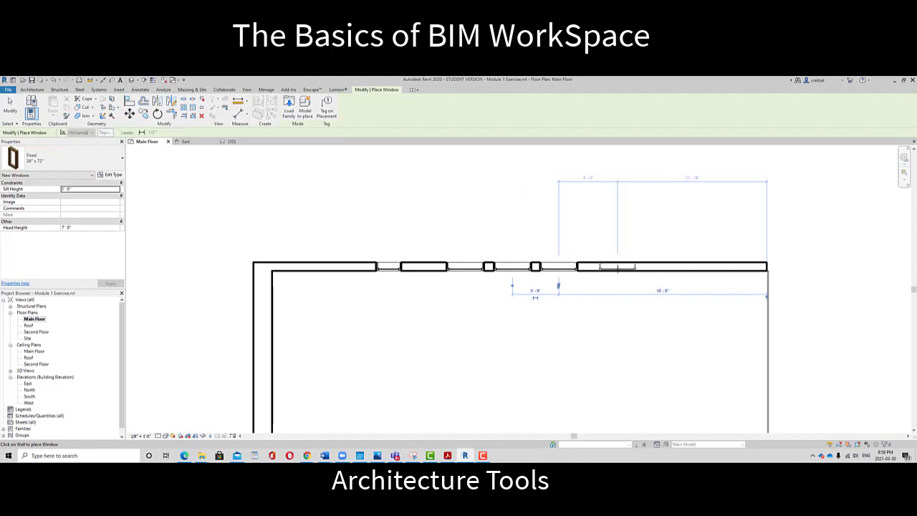
left_click(618, 269)
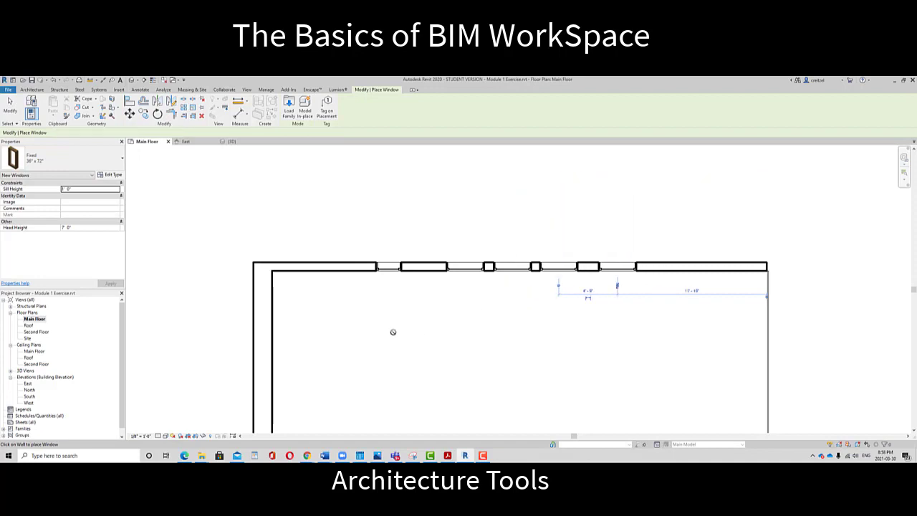
- Place three Fixed 36" x 72" windows along the west wall, and dismiss the project save reminder
left_click(264, 351)
scroll(263, 351, "down", 2)
middle_click_drag(263, 351, 358, 176)
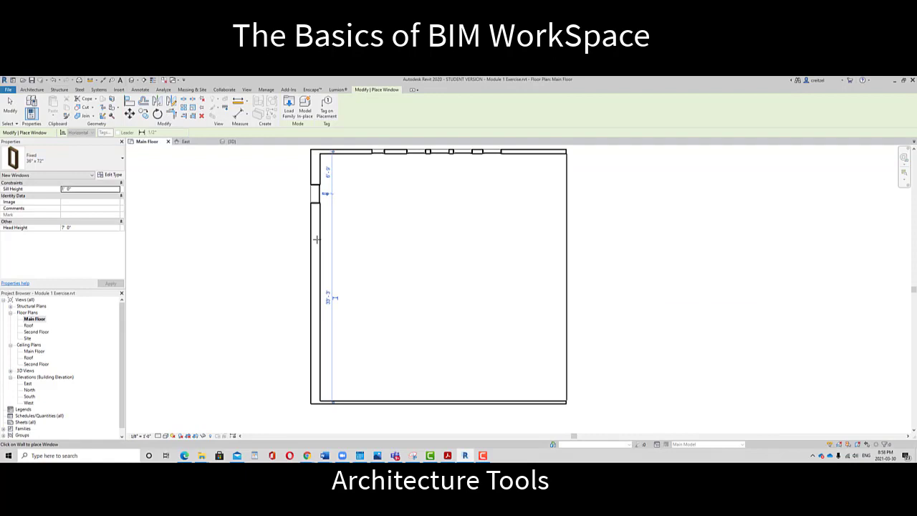
left_click(316, 285)
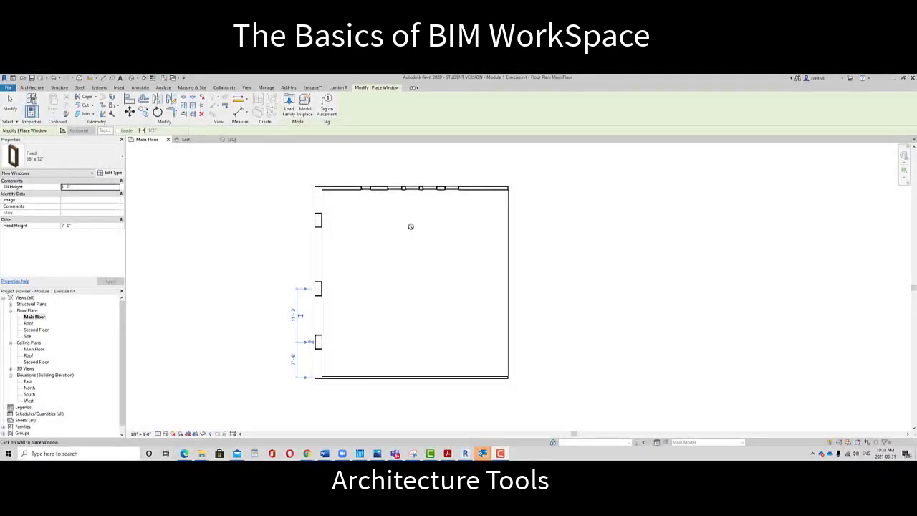
scroll(375, 195, "up", 2)
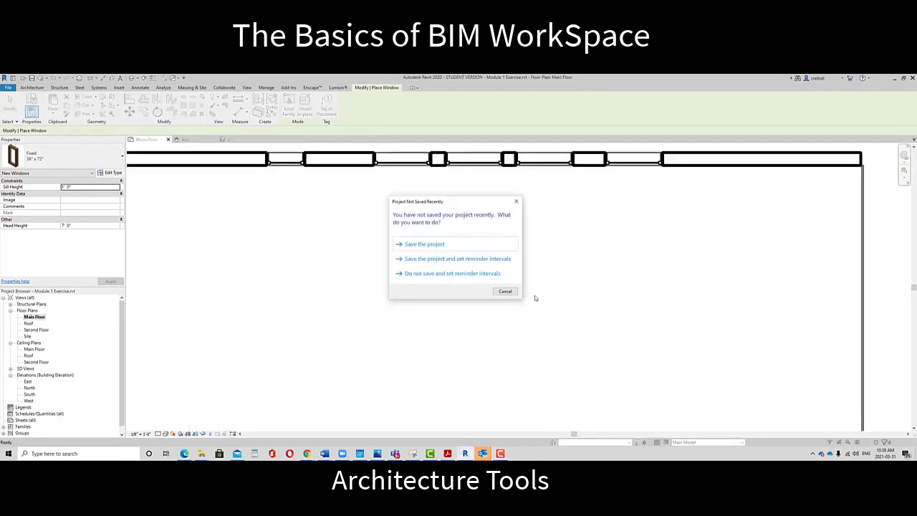
key("Escape")
key("Escape")
middle_click_drag(254, 168, 289, 272)
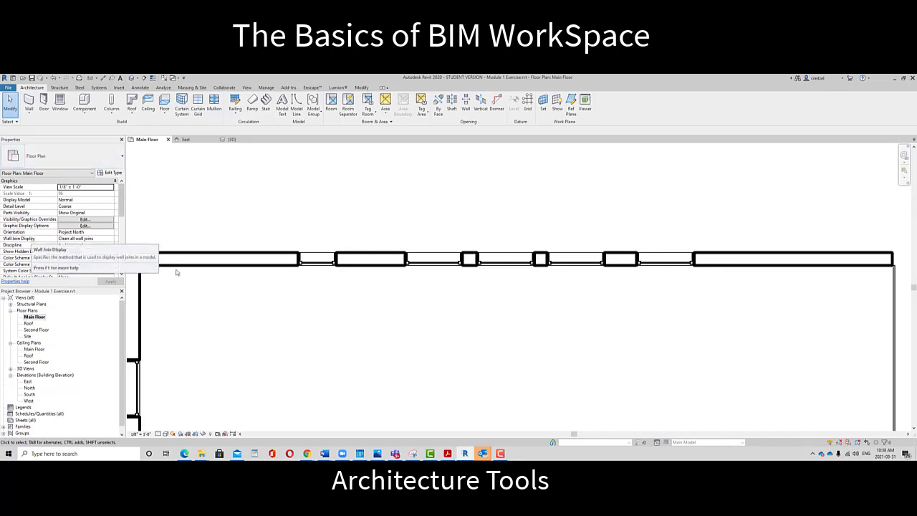
key("Tab")
left_click(319, 260)
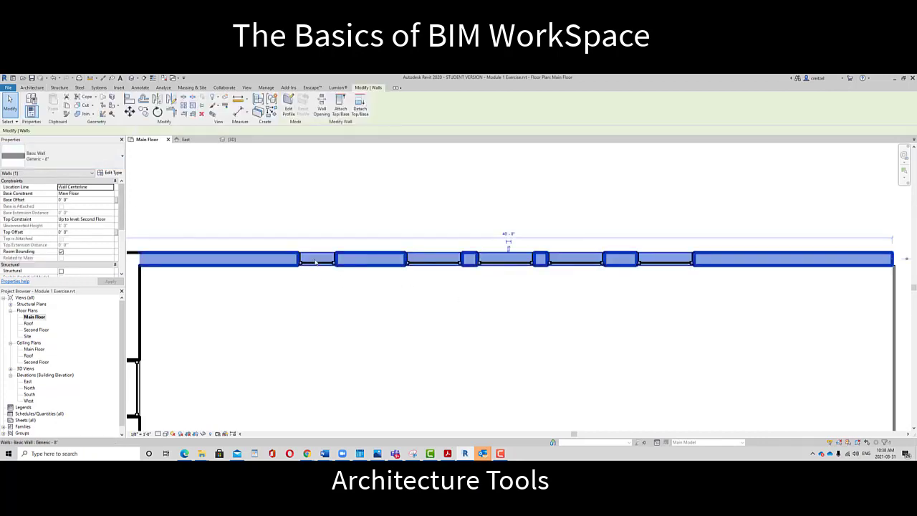
left_click(311, 297)
scroll(308, 294, "down", 3)
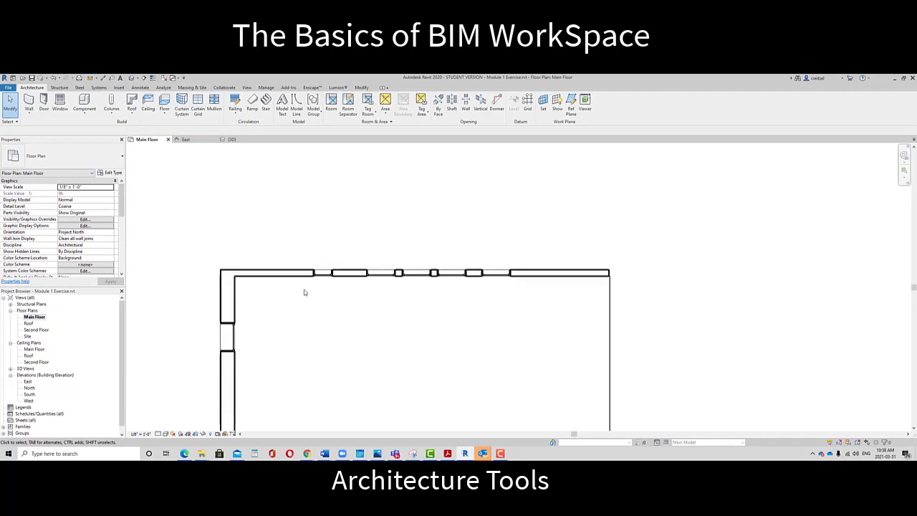
- Adjust the head height of the northernmost window in the west wall, and set its sill height to 2'-0"
left_click(230, 335)
scroll(398, 254, "up", 5)
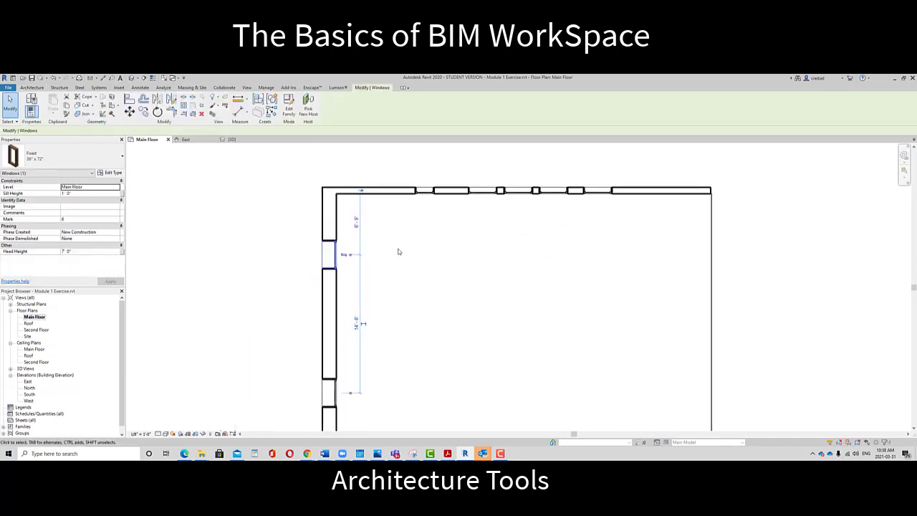
middle_click_drag(351, 256, 349, 307)
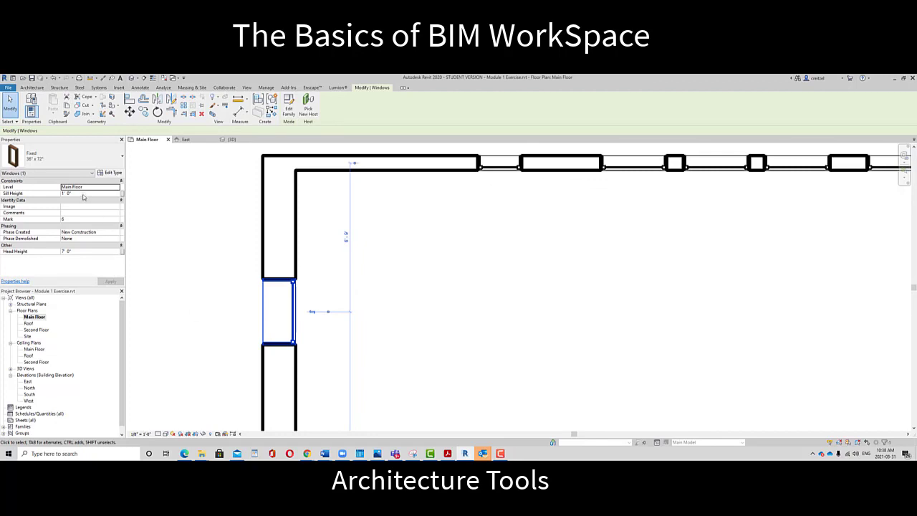
left_click(79, 252)
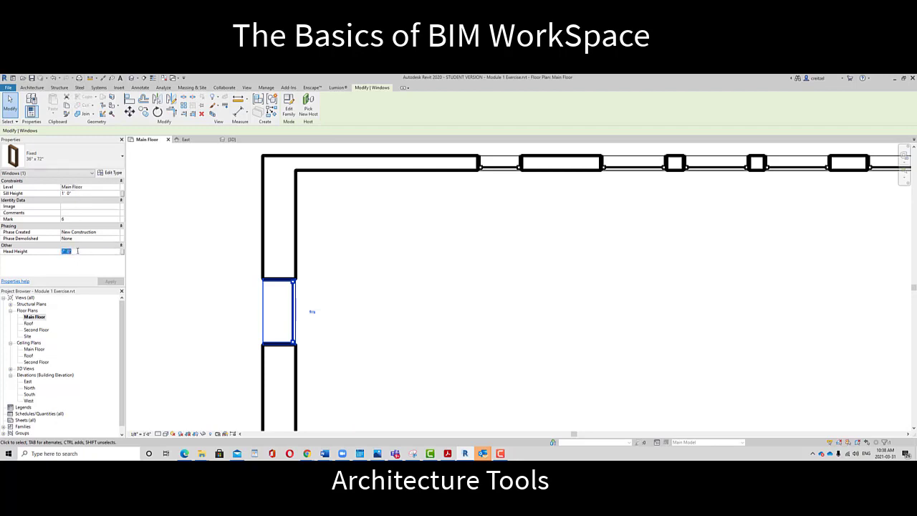
type("6")
key("Return")
left_click(84, 193)
type("2")
key("Return")
left_click(110, 281)
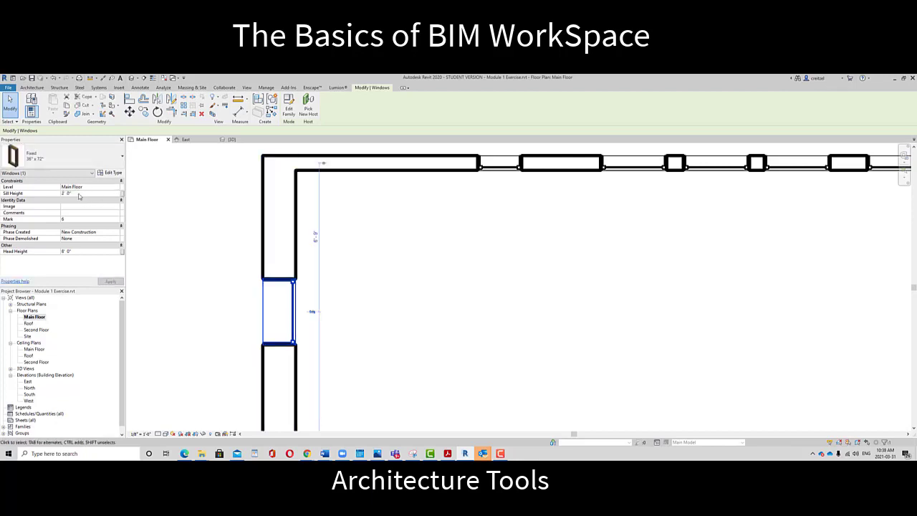
- Set the sill height of the west wall's northernmost window to 1'-0"
left_click(77, 193)
type("1")
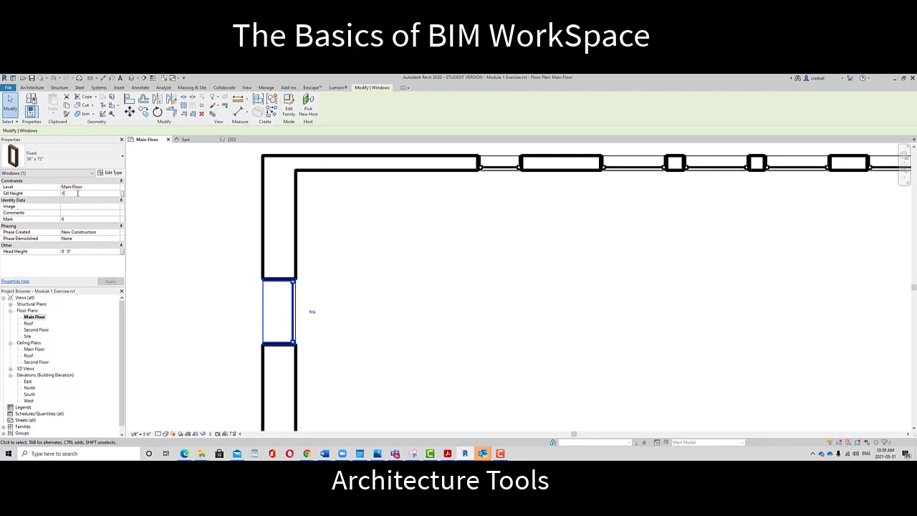
key("Return")
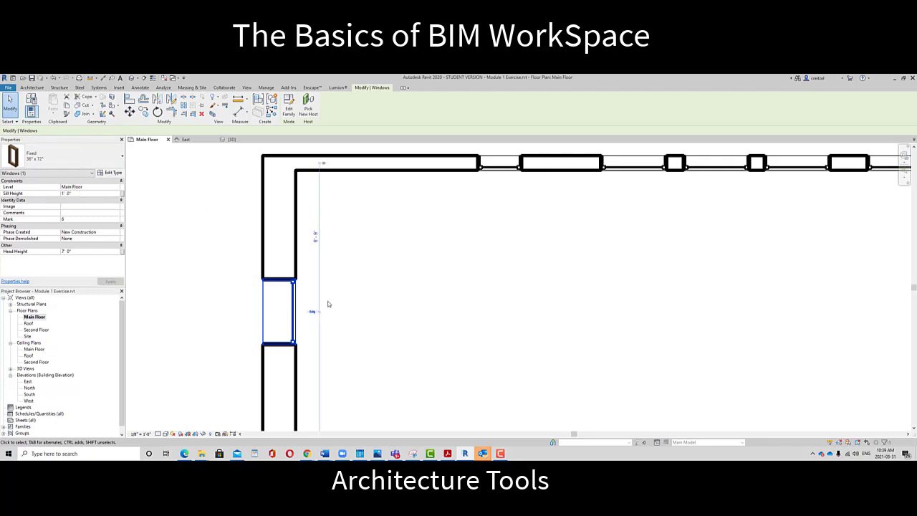
- Open the dimension between the west wall's northernmost window and the north wall for editing, and close it without a new value
middle_click_drag(328, 301, 280, 288)
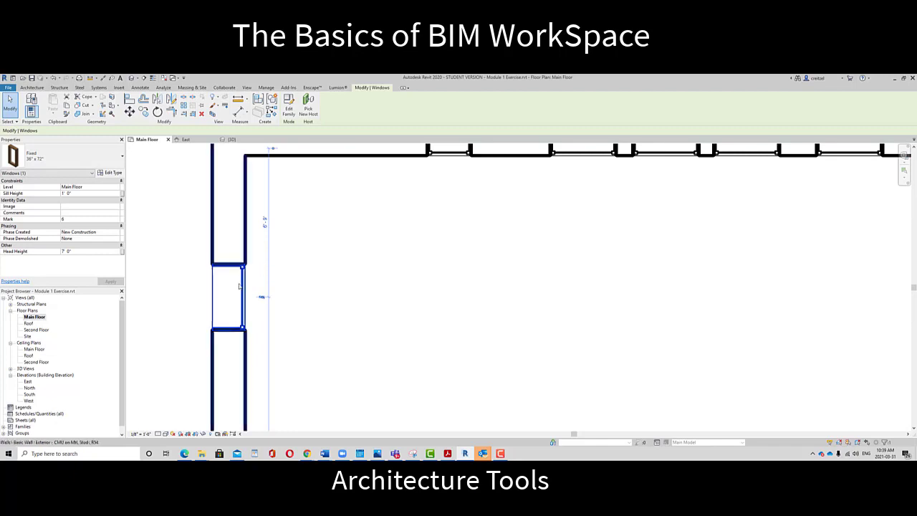
scroll(236, 301, "up", 2)
scroll(236, 299, "down", 3)
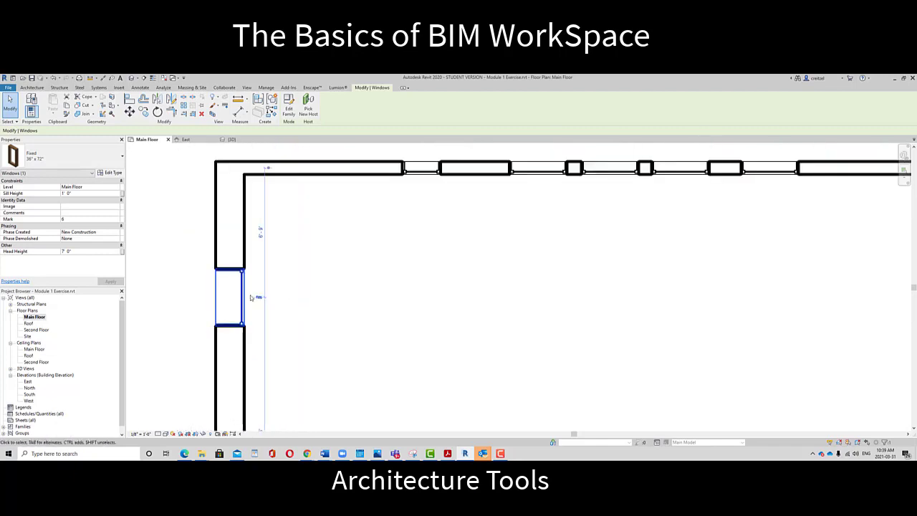
left_click(261, 229)
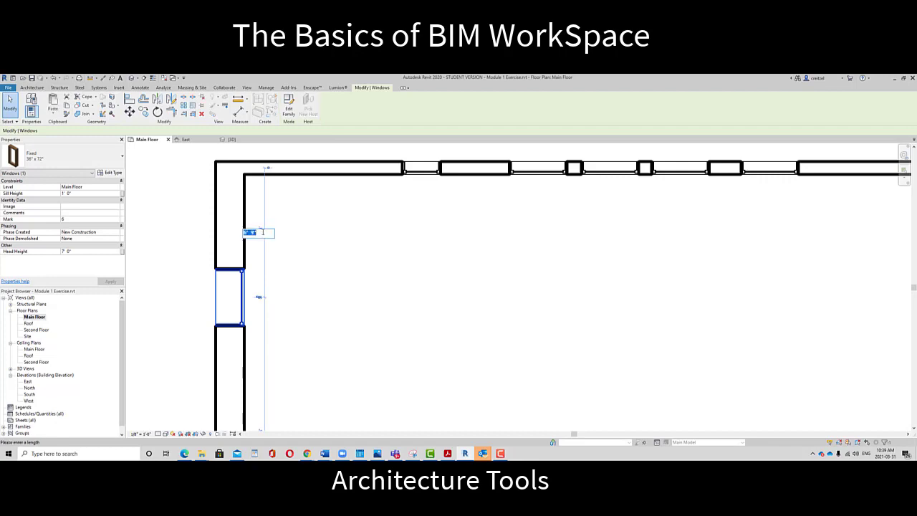
key("Return")
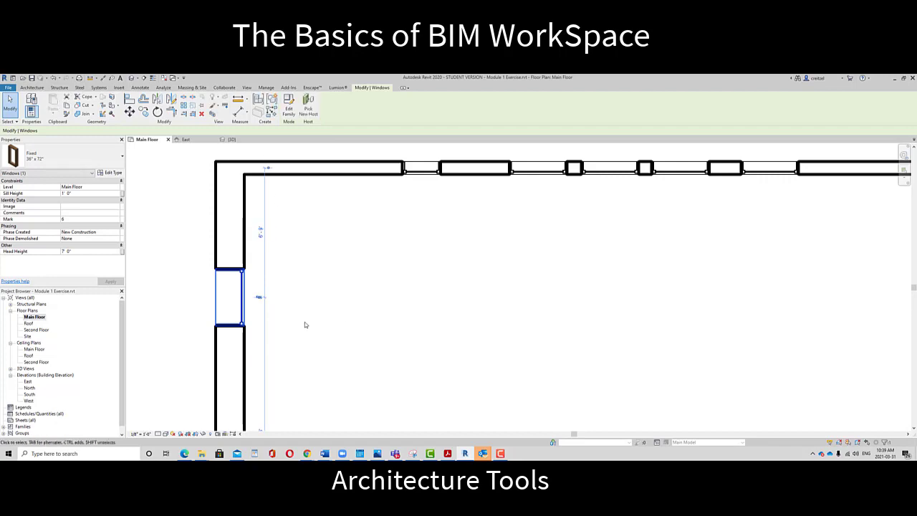
- Move the northernmost window south along the west wall, and nudge it back north in small increments
scroll(228, 321, "up", 1)
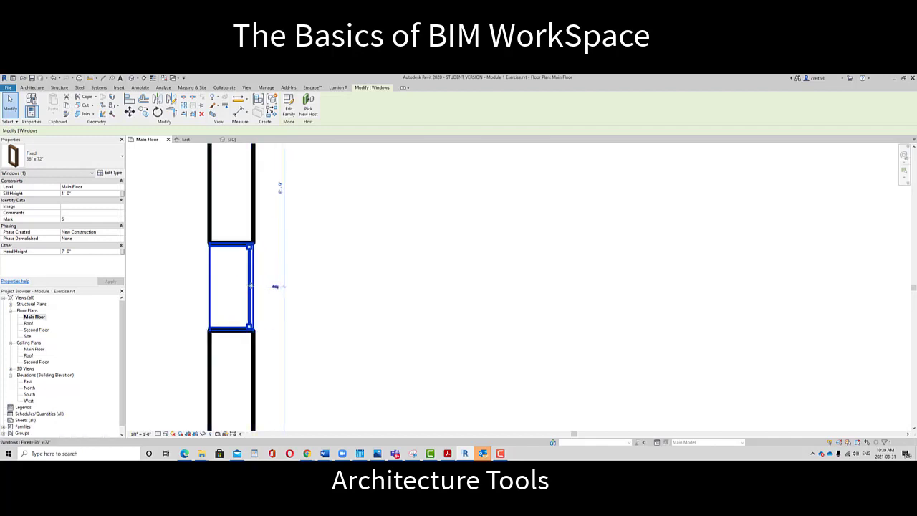
left_click_drag(251, 287, 250, 333)
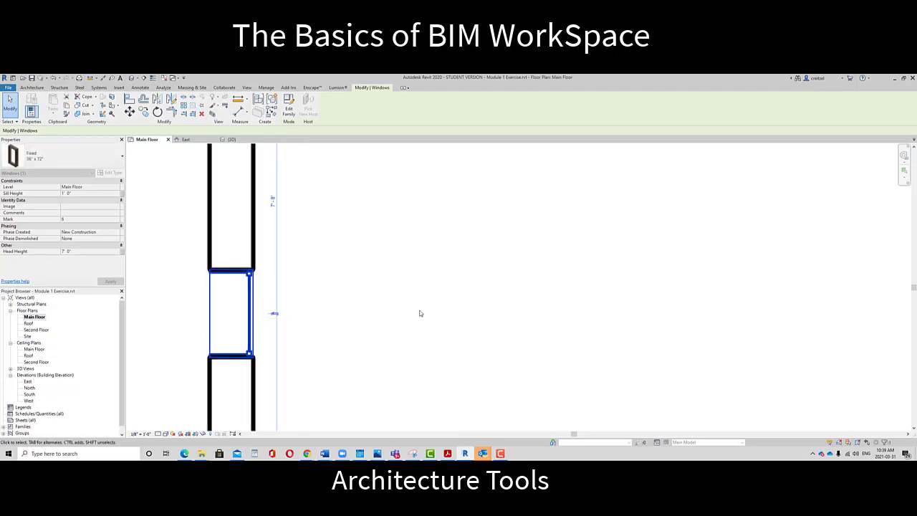
scroll(257, 292, "up", 1)
middle_click_drag(259, 294, 301, 251)
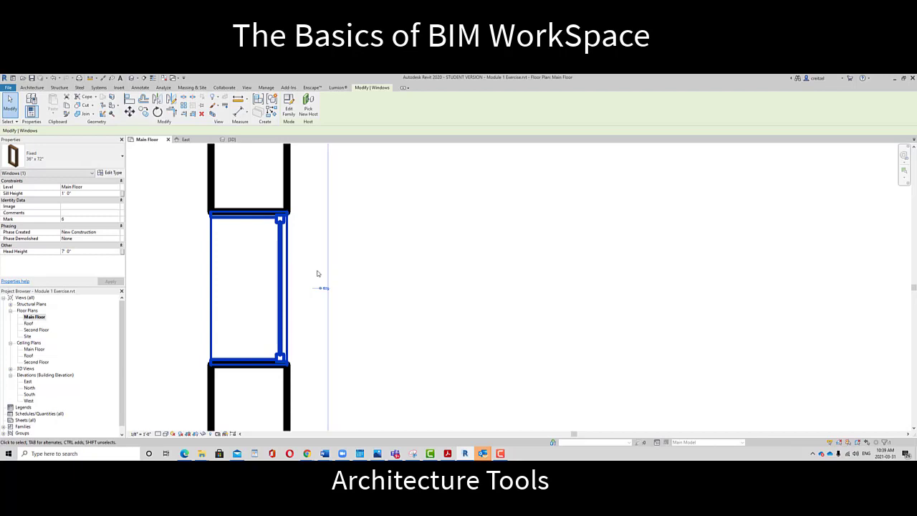
key("Up")
key("Up")
key("Up")
key("Up")
key("Up")
key("Up")
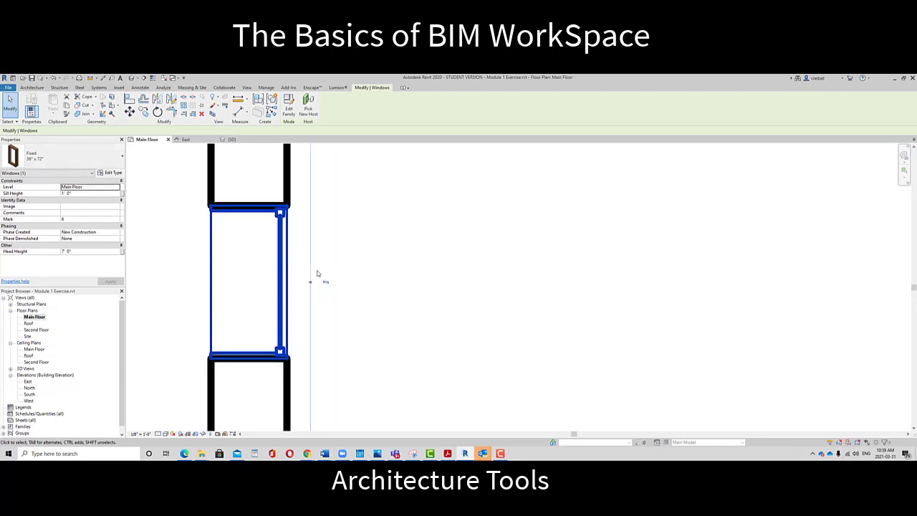
- Nudge the west wall's northernmost window farther north to about 7'-2" from the north wall
scroll(318, 273, "down", 2)
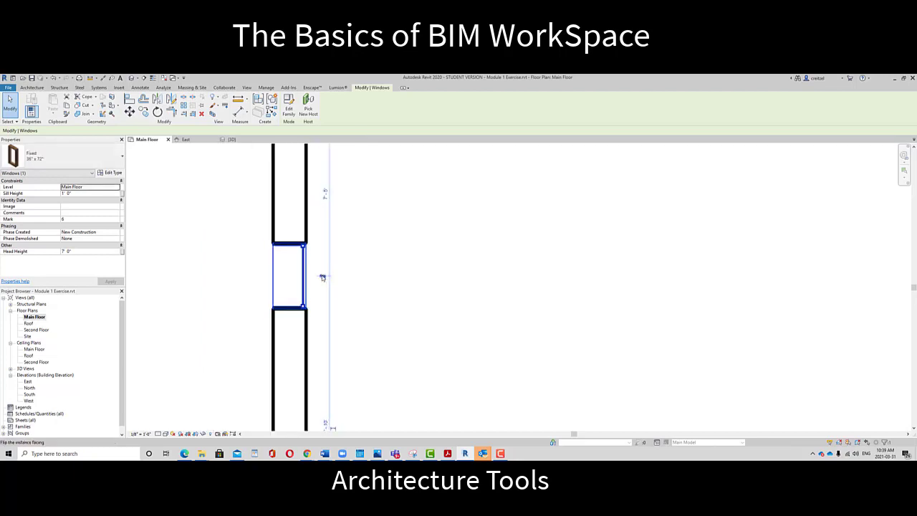
key("Up")
key("Up")
key("Up")
key("Up")
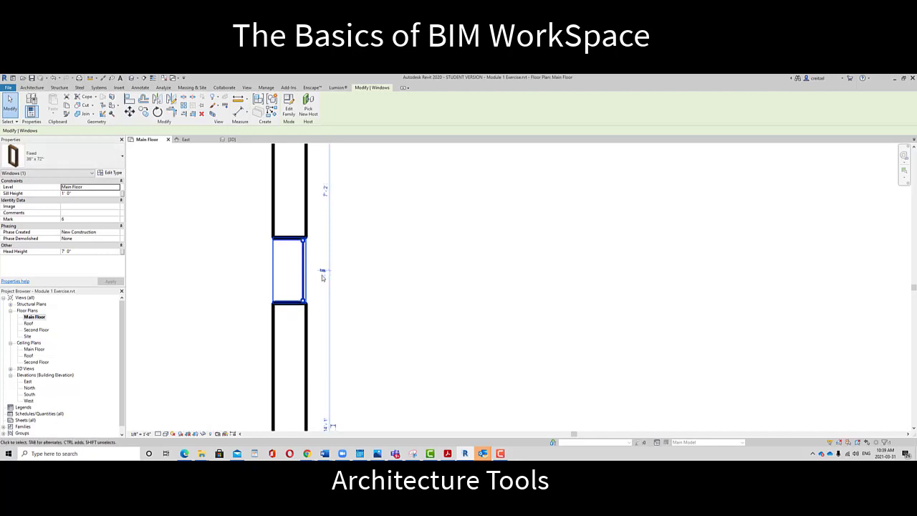
- Fine-tune the northernmost window's position by nudging it north along the west wall in finer increments
scroll(311, 284, "up", 3)
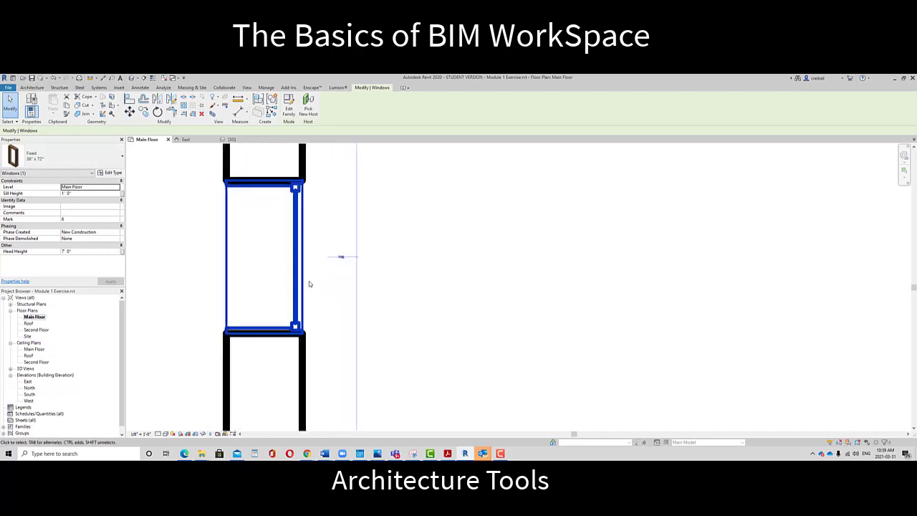
middle_click_drag(298, 218, 329, 239)
scroll(320, 272, "up", 3)
scroll(320, 271, "down", 1)
key("Up")
key("Up")
key("Up")
key("Up")
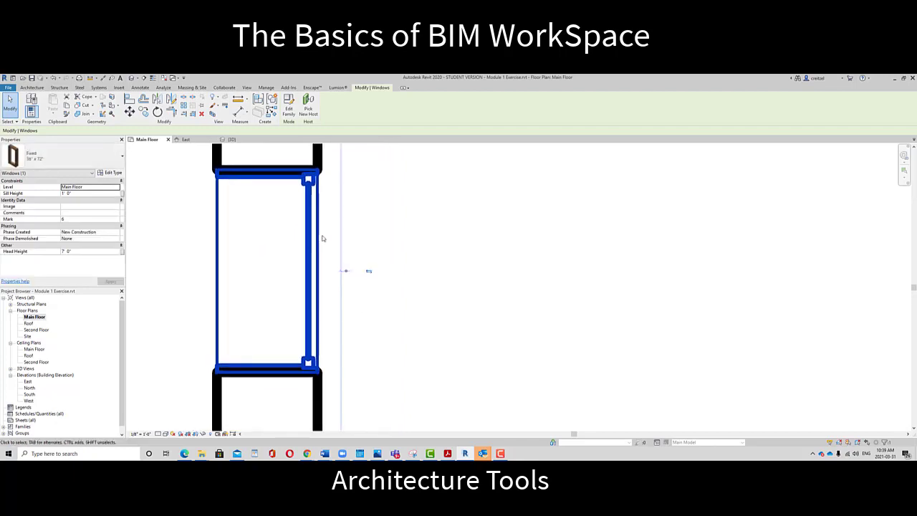
scroll(402, 194, "down", 3)
scroll(340, 256, "down", 2)
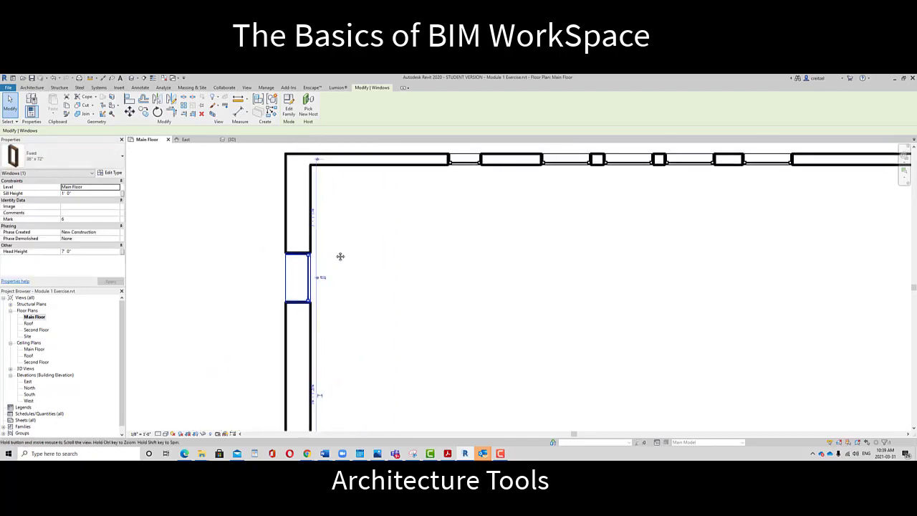
scroll(323, 256, "up", 5)
scroll(329, 311, "down", 5)
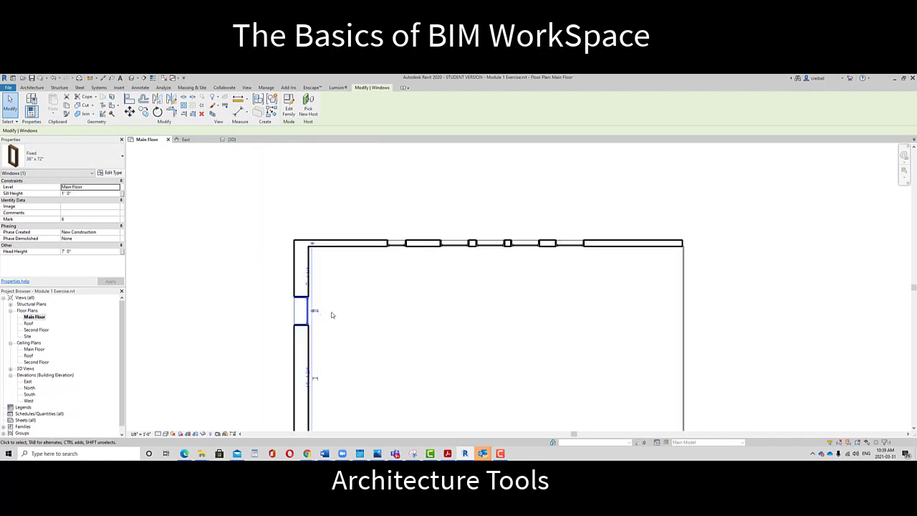
scroll(343, 296, "up", 2)
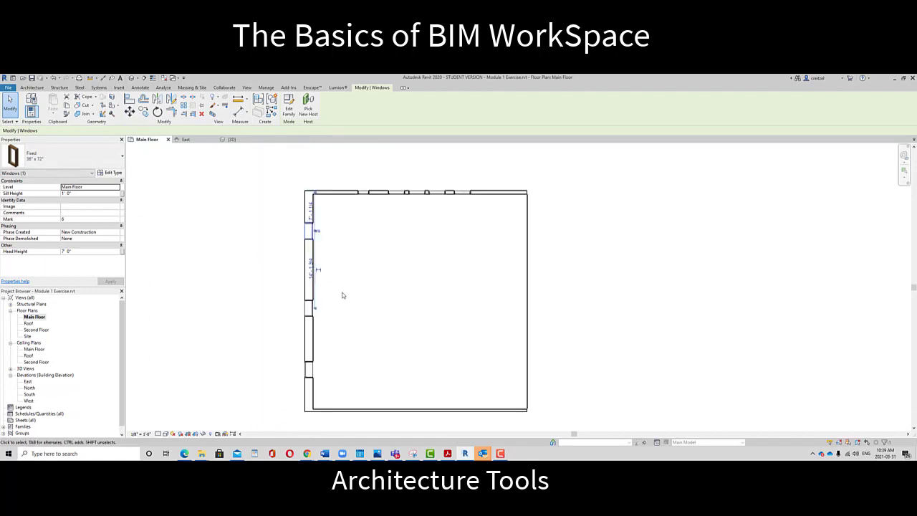
- Nudge the west wall's northernmost window south and back slightly north to about 7'-10" from the north wall
key("Down")
key("Down")
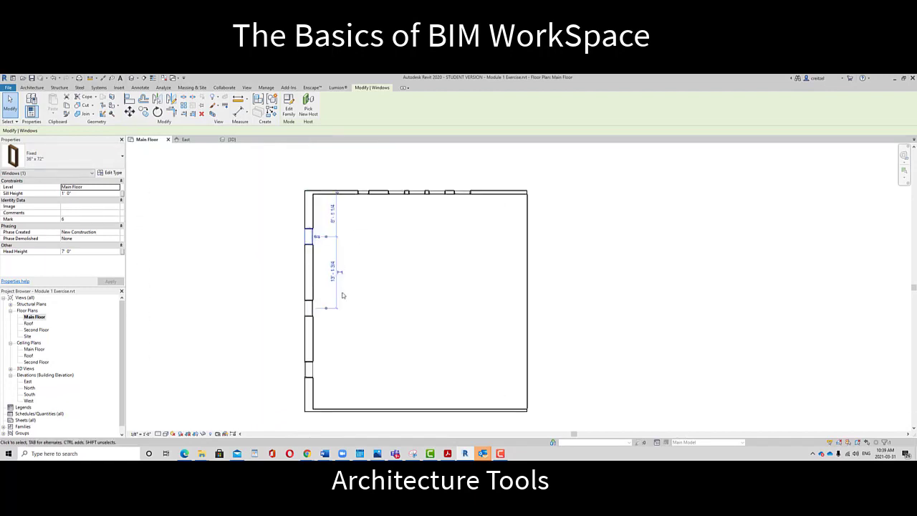
key("Down")
key("Down")
key("Up")
key("Up")
key("Up")
- Examine the west wall's northernmost window and its flip control up close, along with its spacing to the north wall
scroll(310, 250, "up", 4)
middle_click_drag(350, 231, 331, 314)
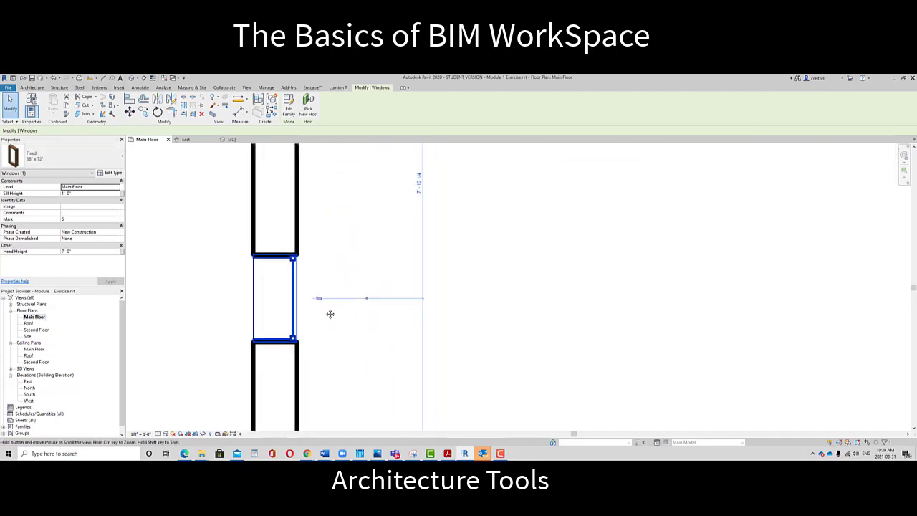
scroll(321, 304, "up", 2)
left_click(318, 298)
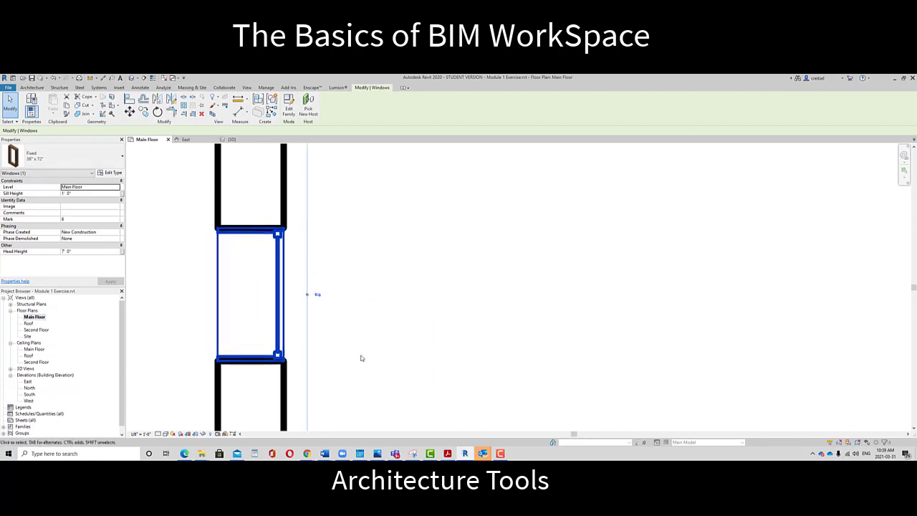
scroll(362, 309, "down", 3)
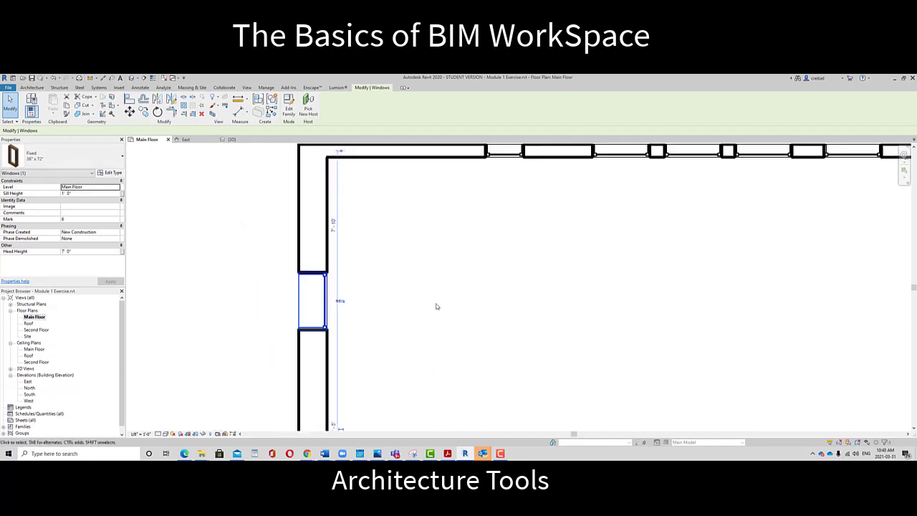
scroll(449, 254, "up", 2)
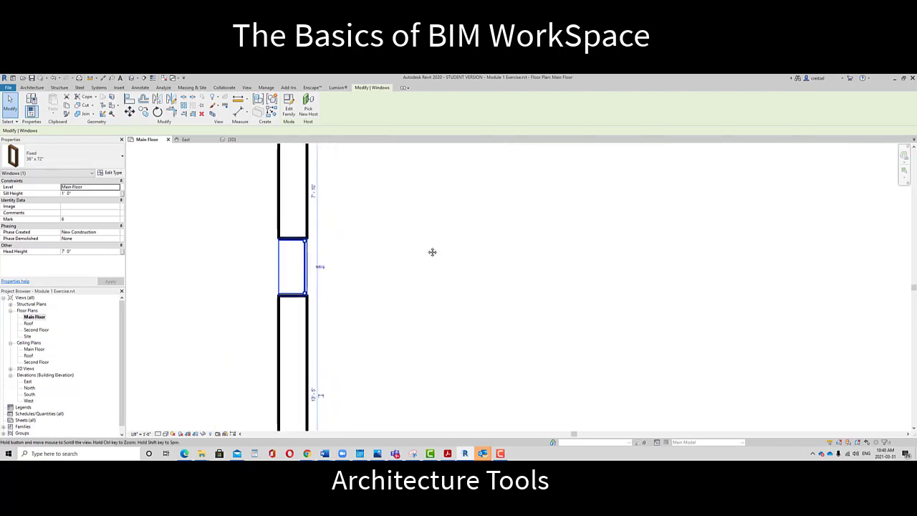
scroll(351, 269, "up", 1)
scroll(373, 261, "up", 1)
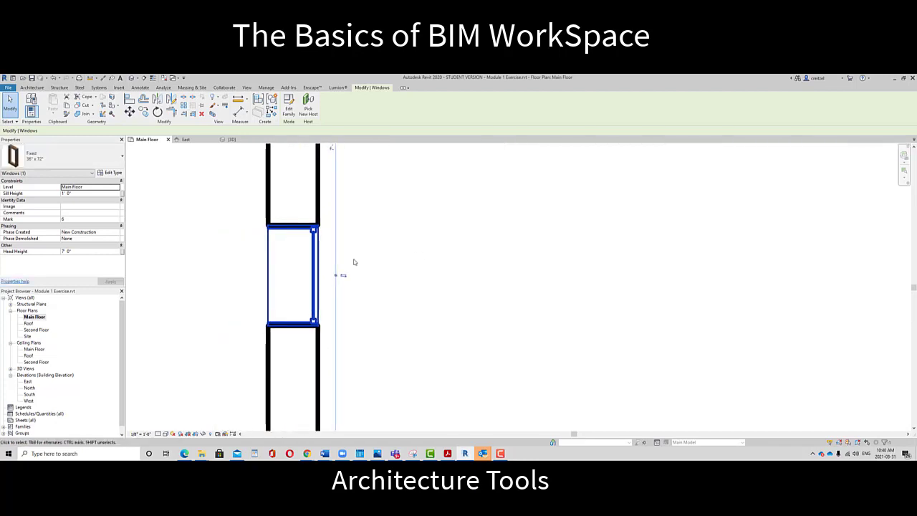
- Duplicate the selected window's 36" x 72" type under a personalised name ending in "window 42"
left_click(112, 173)
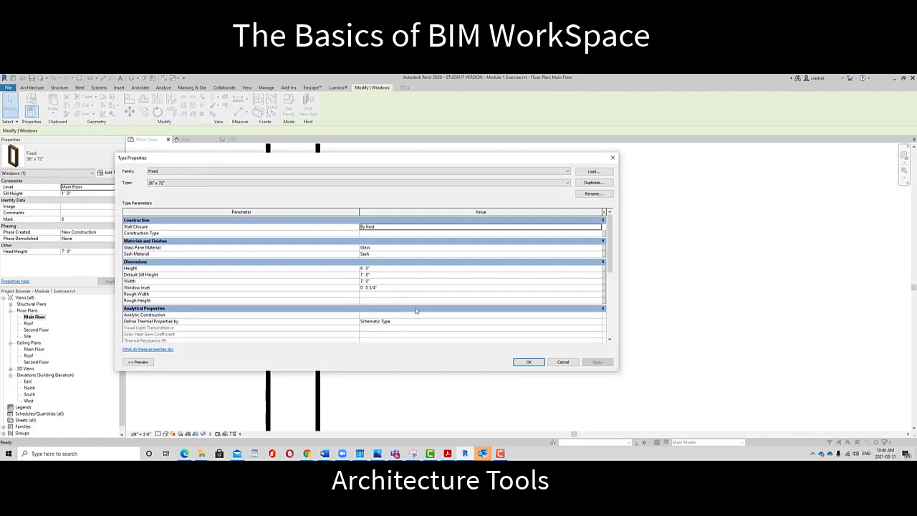
left_click(372, 281)
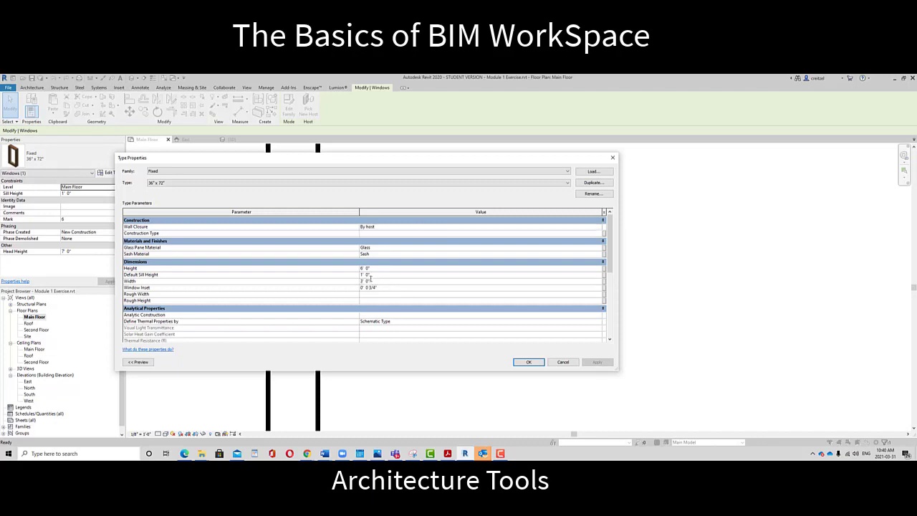
left_click(371, 280)
left_click(593, 184)
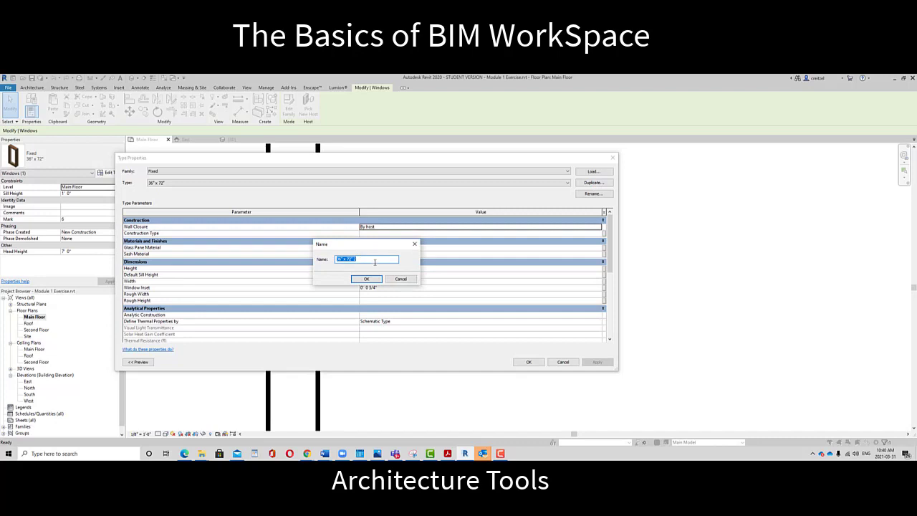
type("3")
left_click(369, 279)
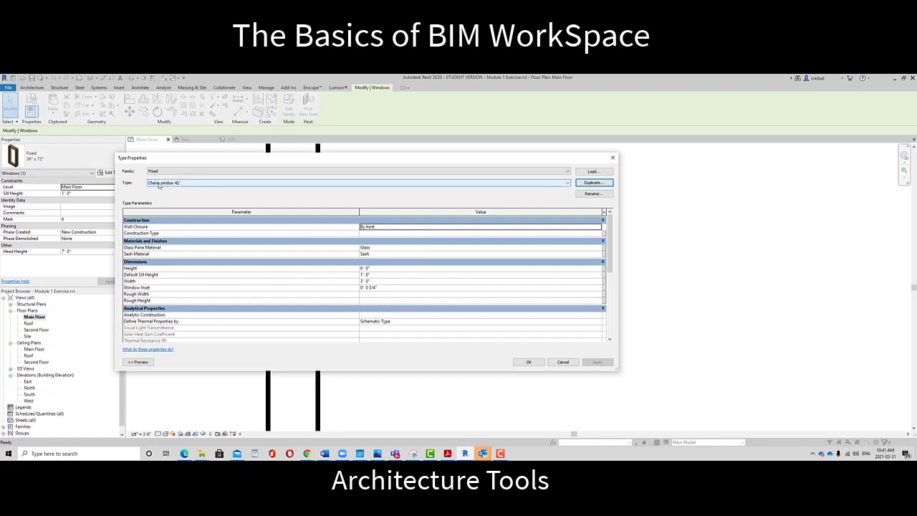
- Set the duplicated window type's width to 42 inches (3' 6")
left_click(373, 281)
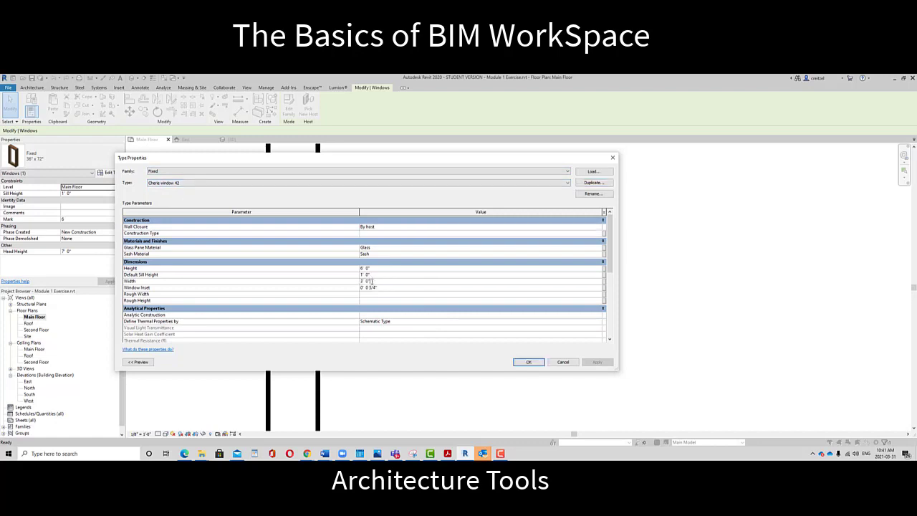
left_click_drag(372, 281, 325, 286)
type("42")
left_click(375, 276)
- Browse the project materials available for the window type's glass pane, and close the browser without choosing one
left_click(379, 248)
left_click(381, 255)
left_click(378, 248)
left_click(599, 249)
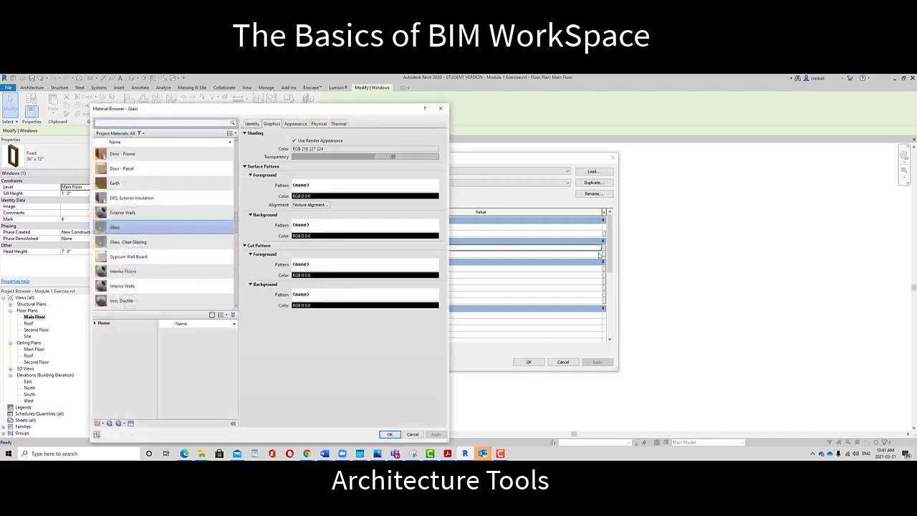
scroll(175, 203, "down", 1)
scroll(175, 204, "up", 5)
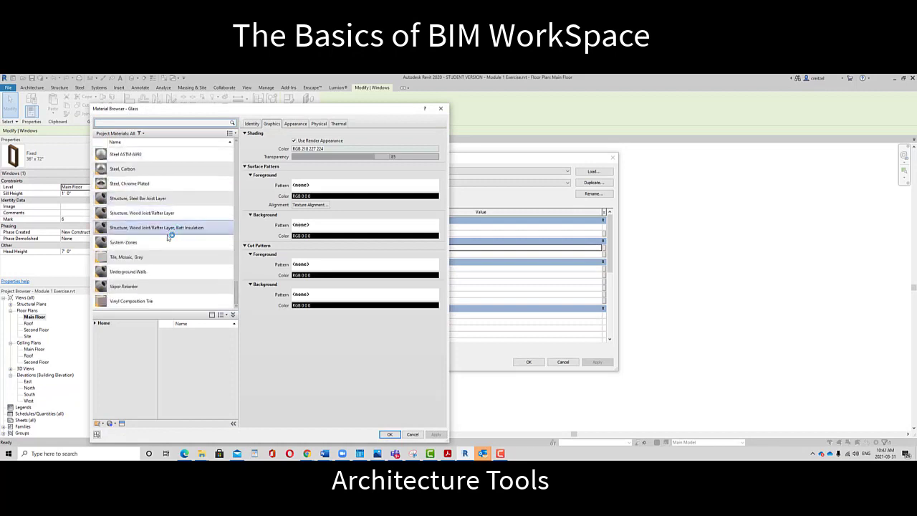
scroll(190, 233, "up", 3)
scroll(185, 232, "up", 4)
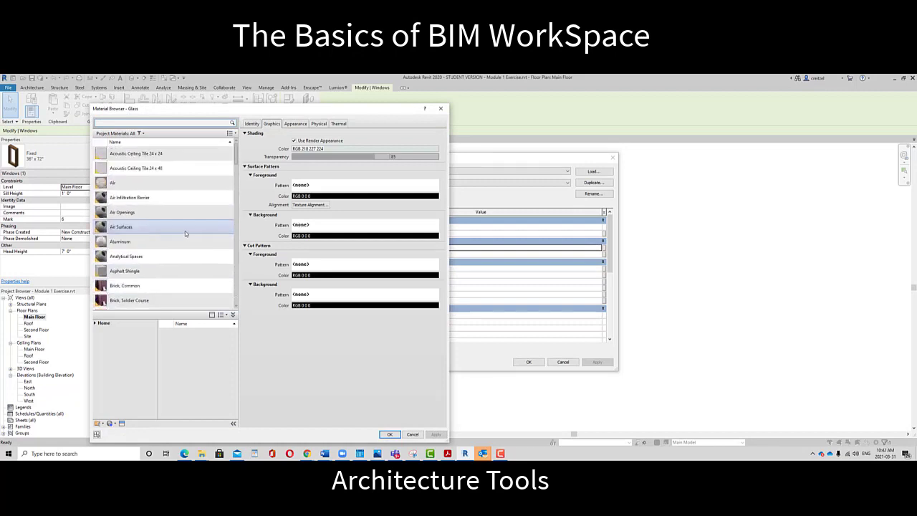
scroll(185, 228, "down", 10)
scroll(188, 227, "up", 10)
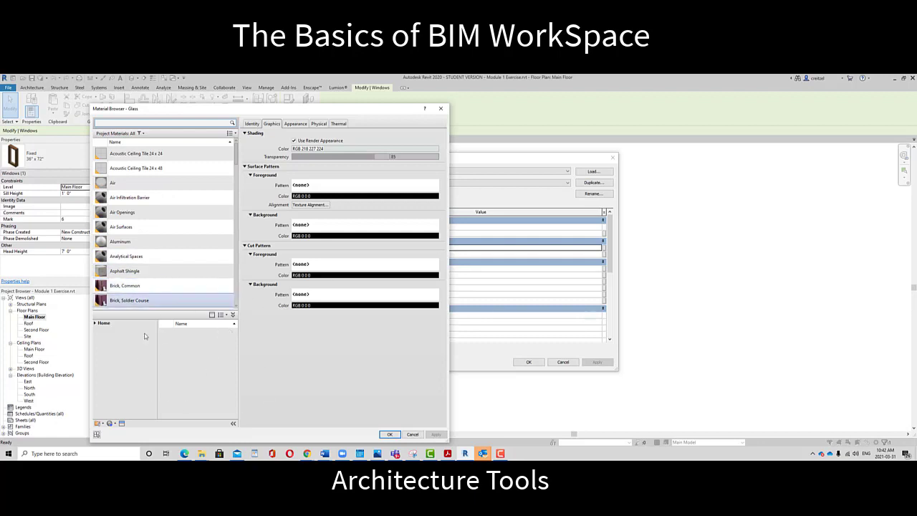
left_click(442, 109)
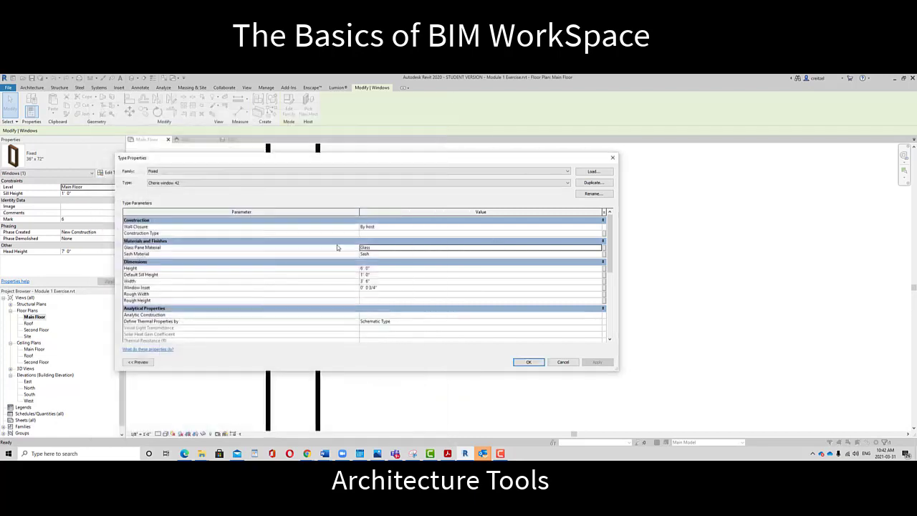
- Assign Metal Furring as the window type's sash material, and cancel all pending type changes
left_click(380, 255)
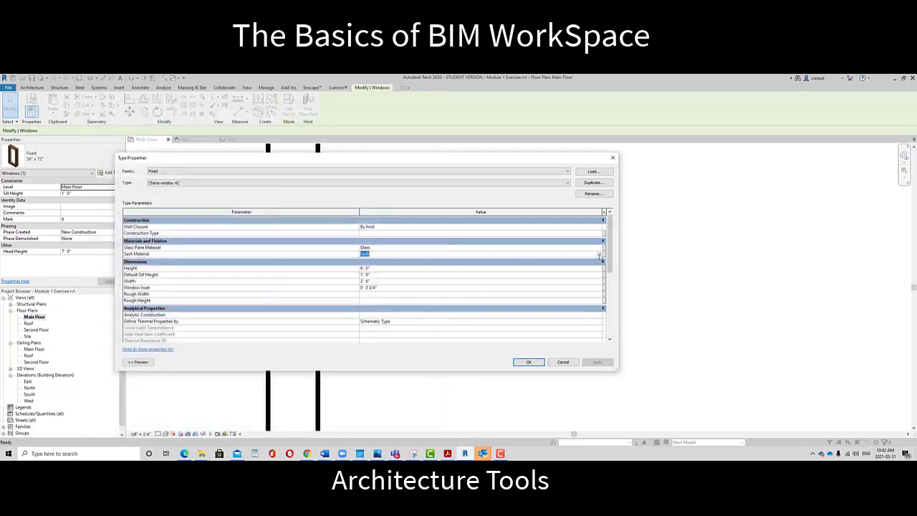
left_click(598, 255)
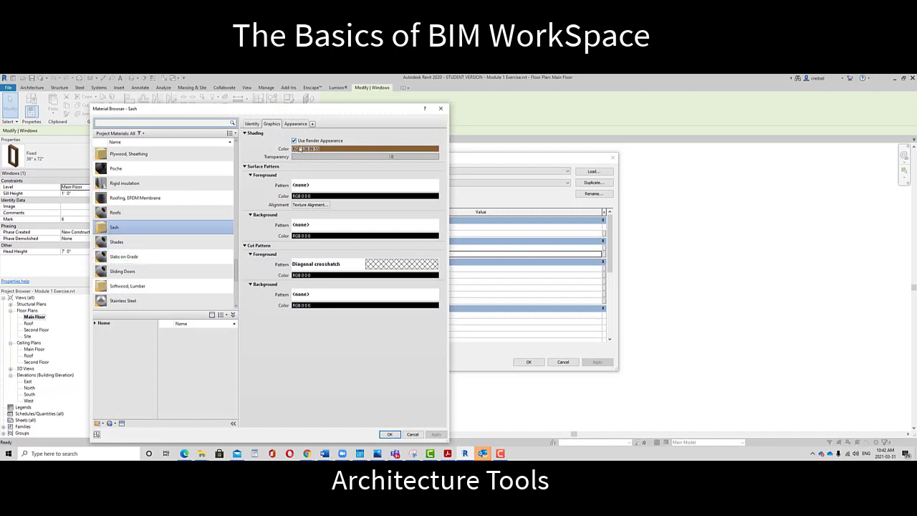
left_click(294, 124)
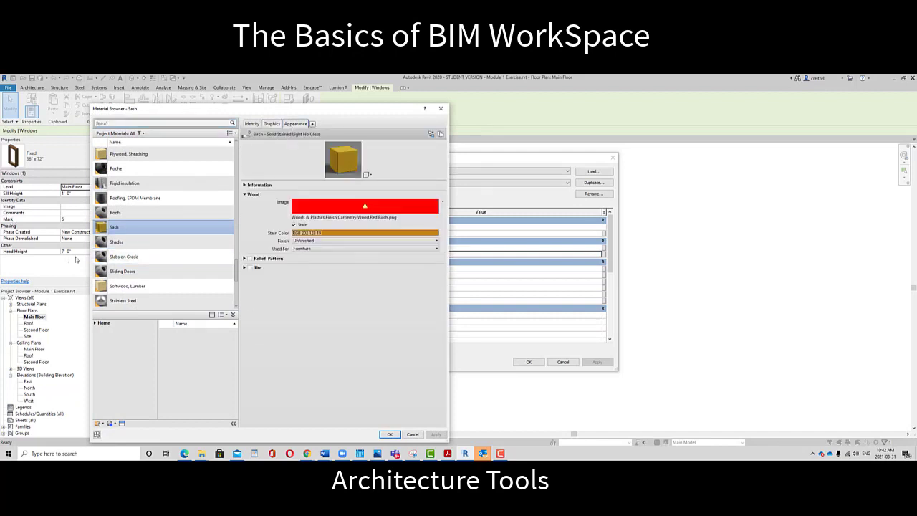
left_click(149, 152)
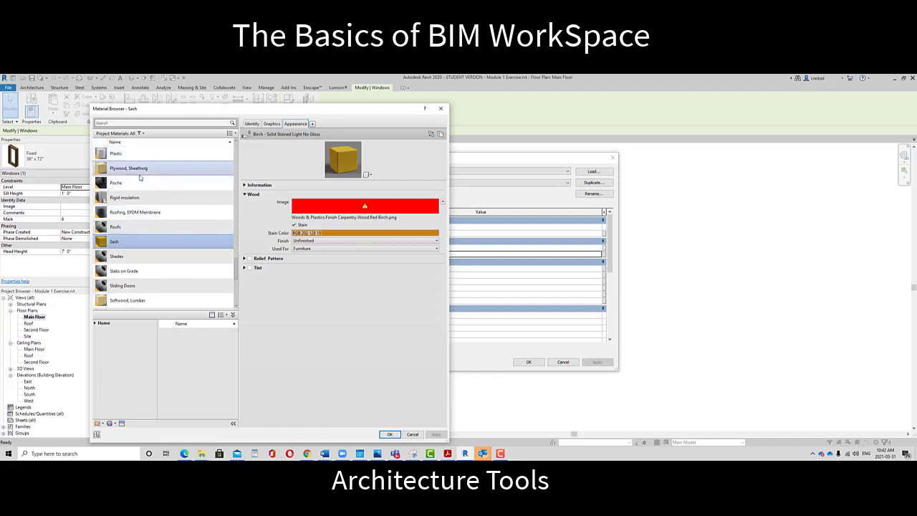
scroll(138, 205, "up", 5)
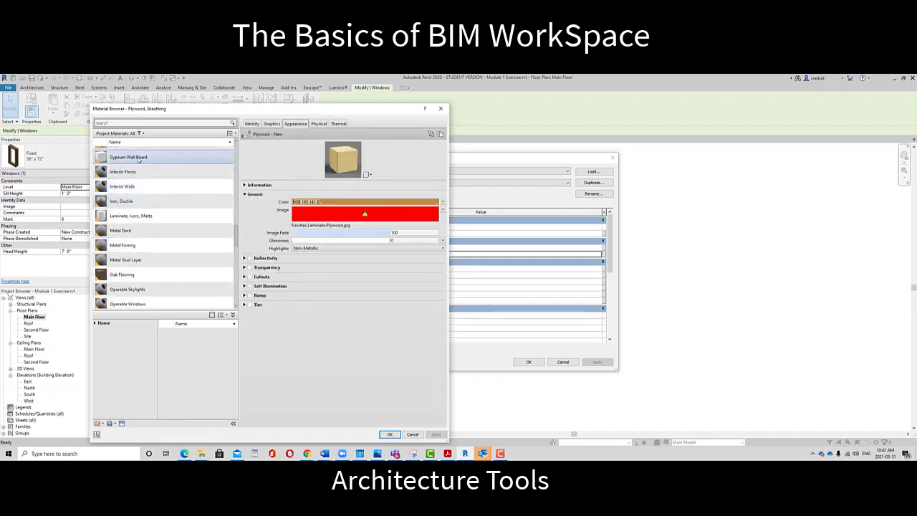
left_click(129, 246)
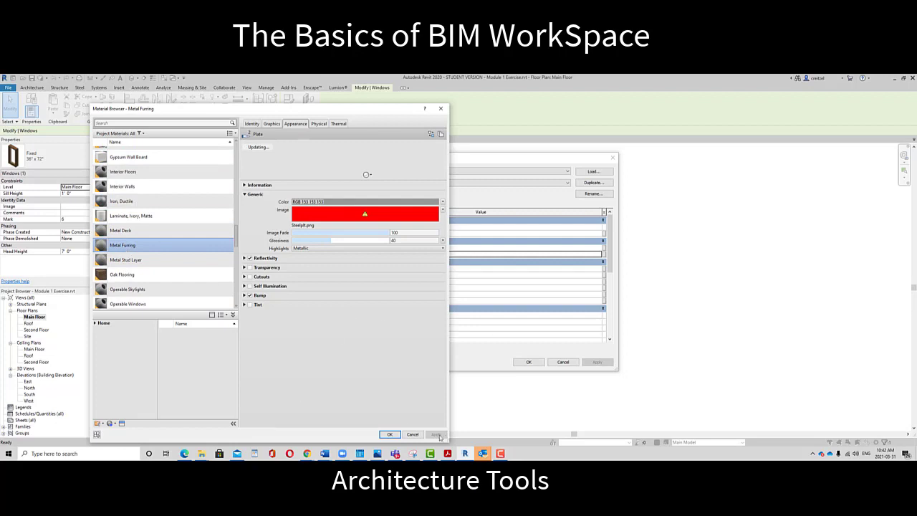
left_click(390, 434)
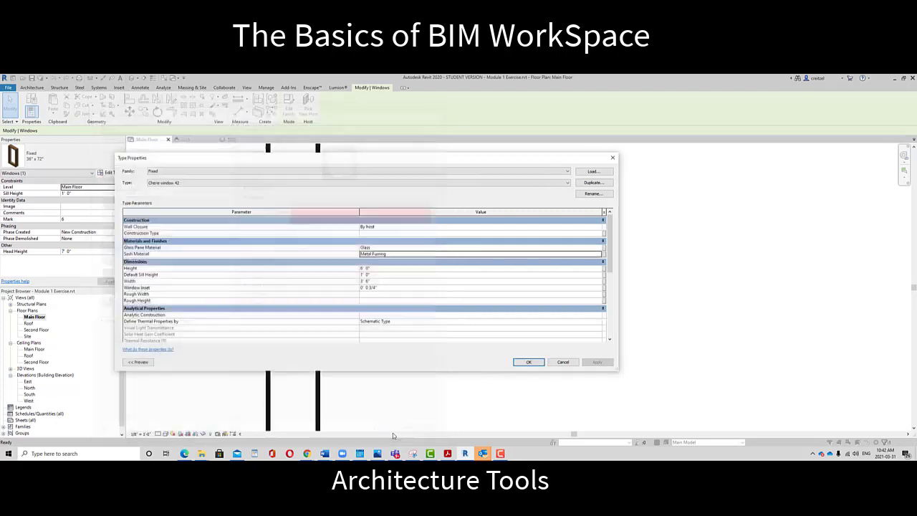
left_click(564, 362)
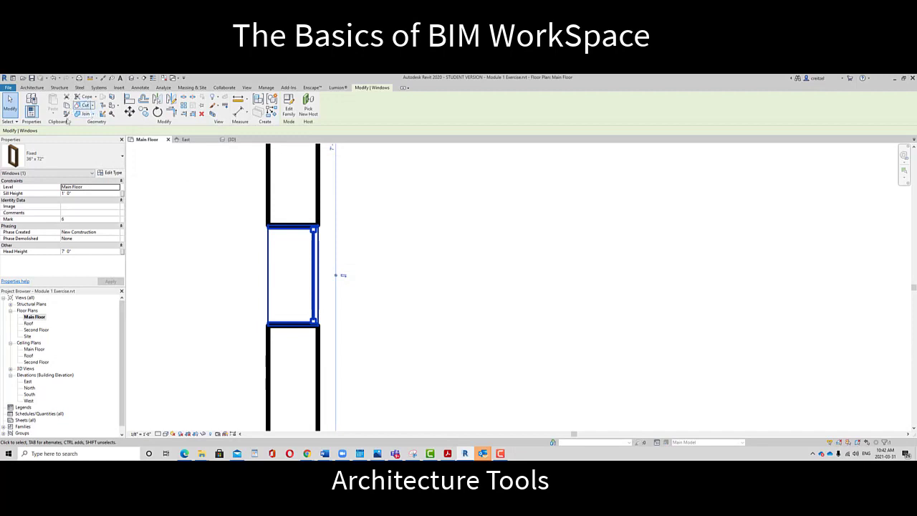
- Start the Window tool on the main floor plan and review the available Fixed window sizes
scroll(402, 281, "down", 8)
middle_click_drag(554, 263, 505, 197)
scroll(513, 244, "up", 2)
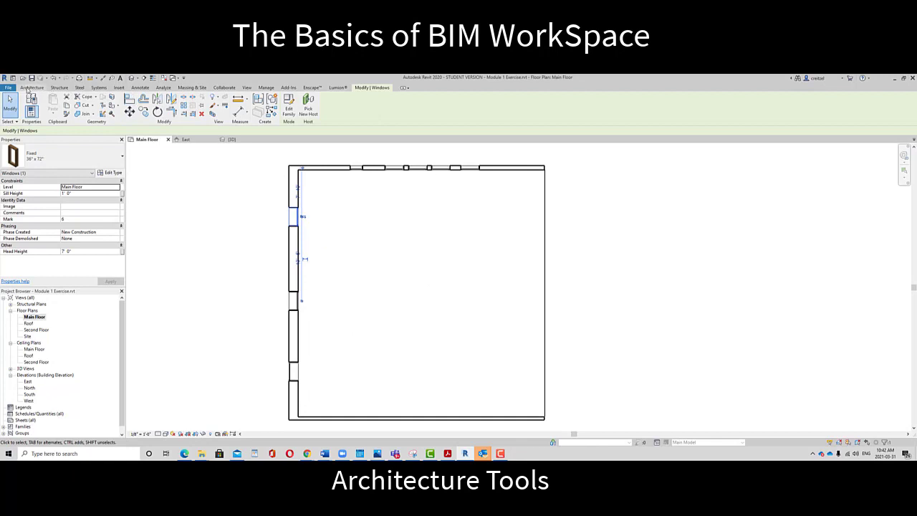
left_click(31, 88)
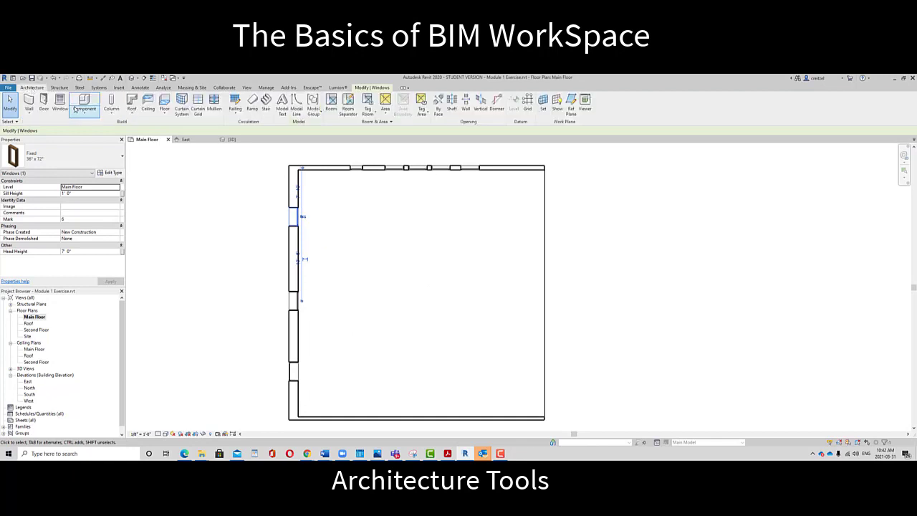
left_click(59, 102)
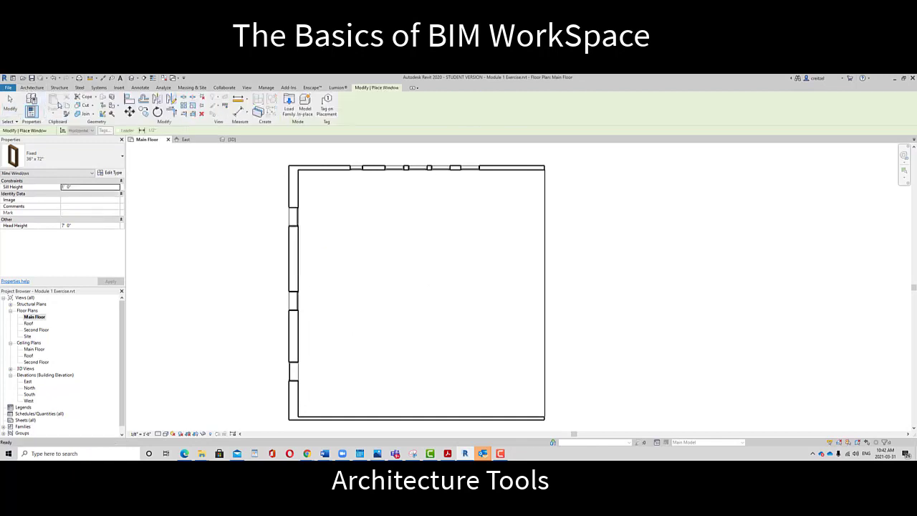
left_click(87, 158)
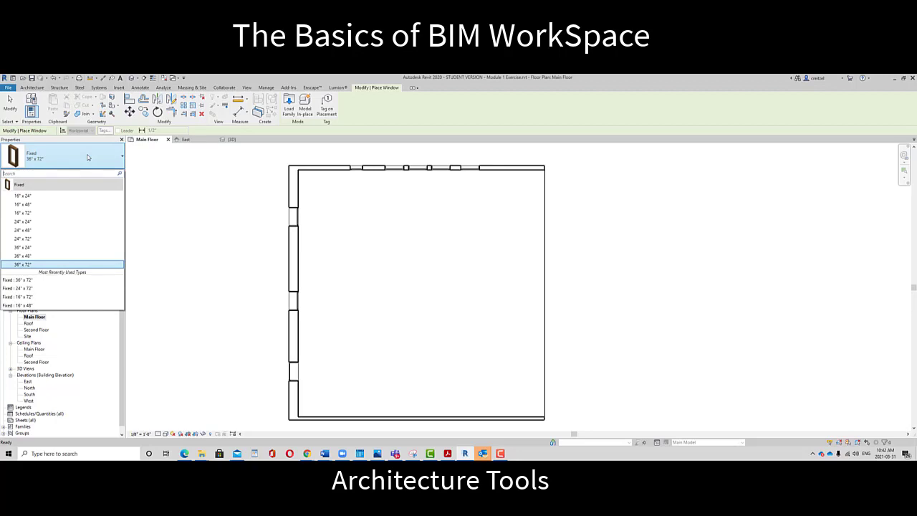
left_click(233, 210)
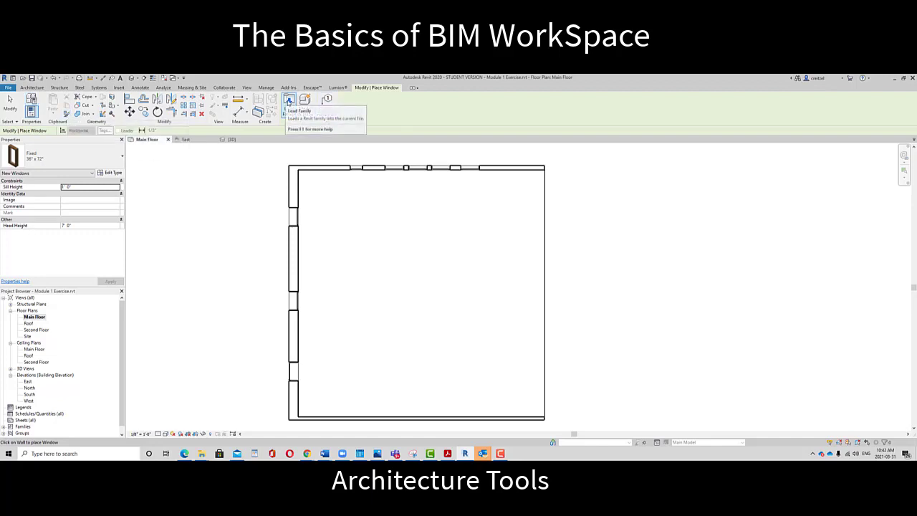
- Start loading a family for the Window tool and look through the family folders of the Canada library
left_click(289, 101)
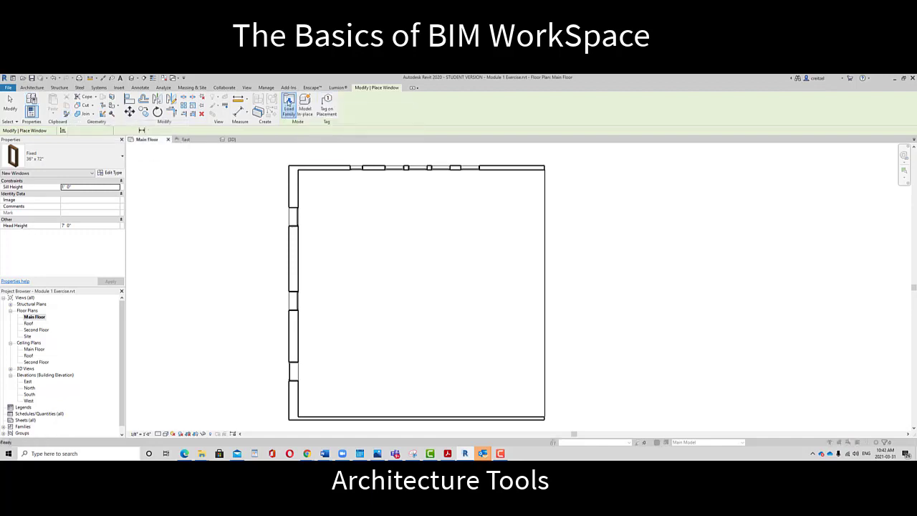
left_click_drag(701, 177, 399, 145)
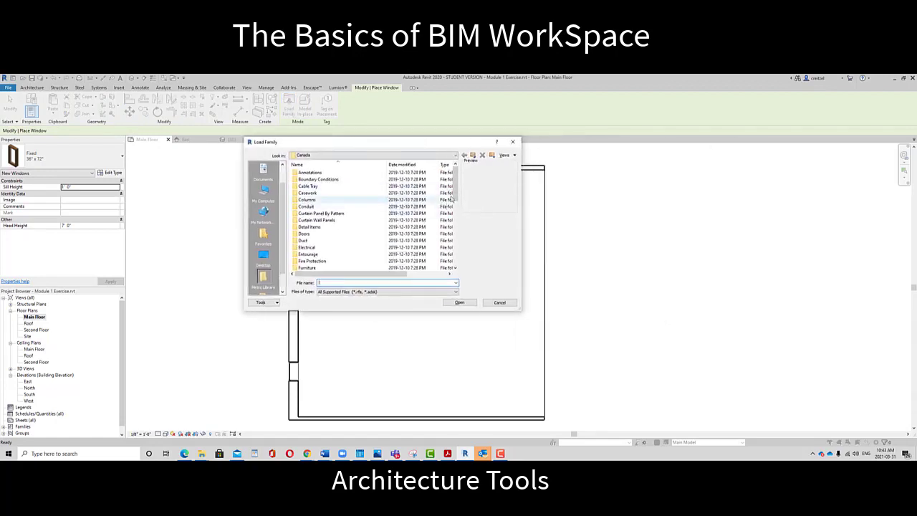
scroll(376, 188, "down", 5)
scroll(373, 193, "down", 4)
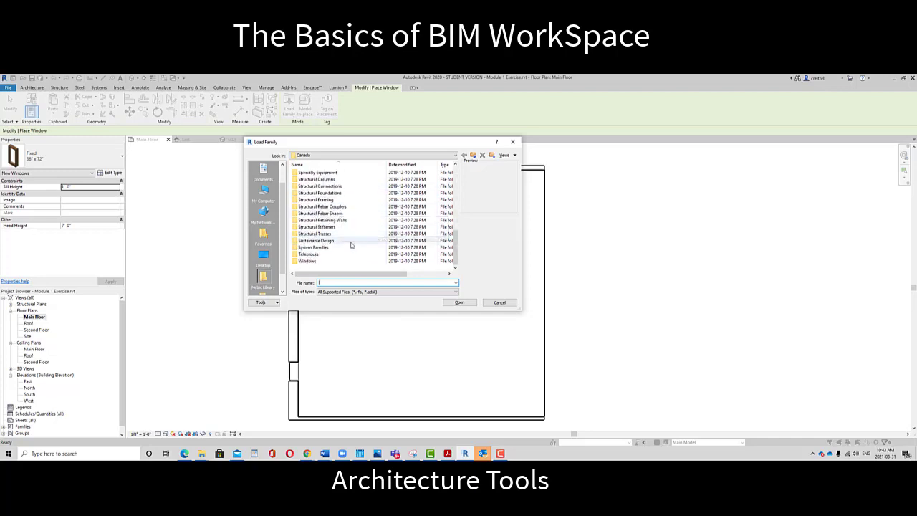
scroll(348, 229, "up", 9)
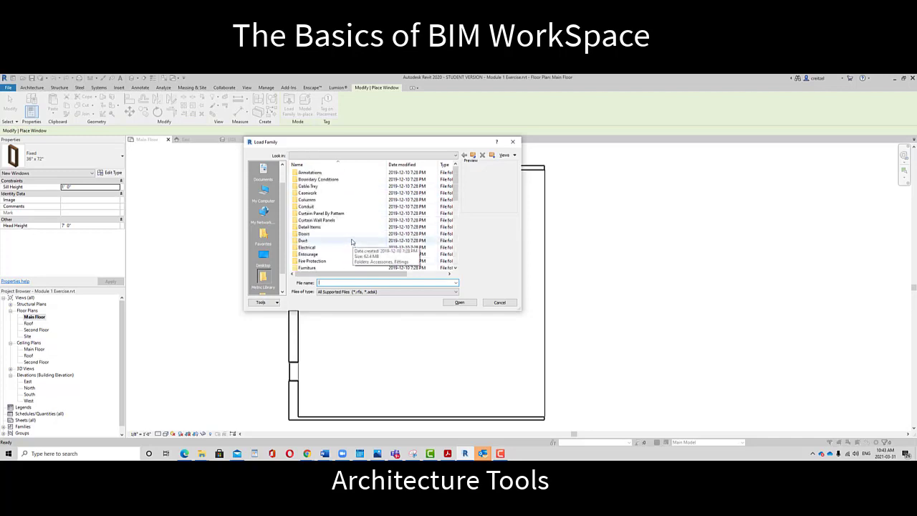
- Check the contents of the Generic library folder and go back to the Libraries folder
left_click(454, 157)
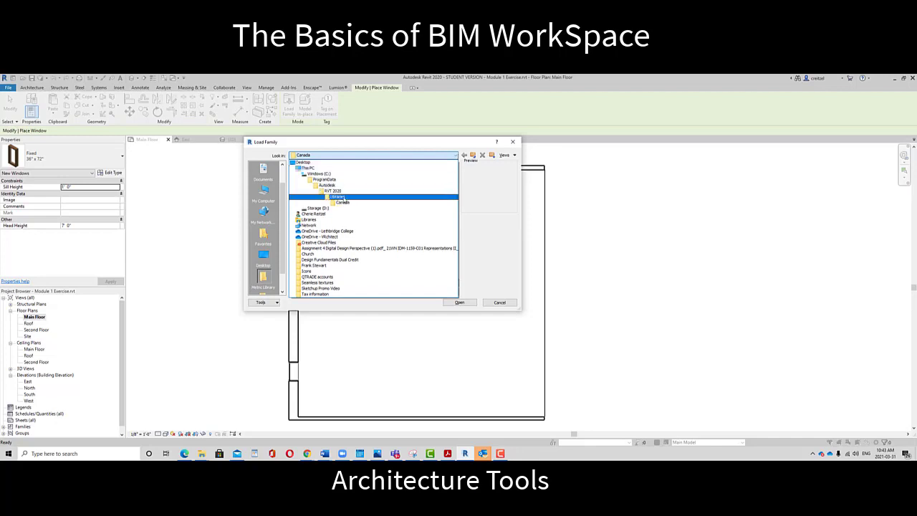
left_click(344, 197)
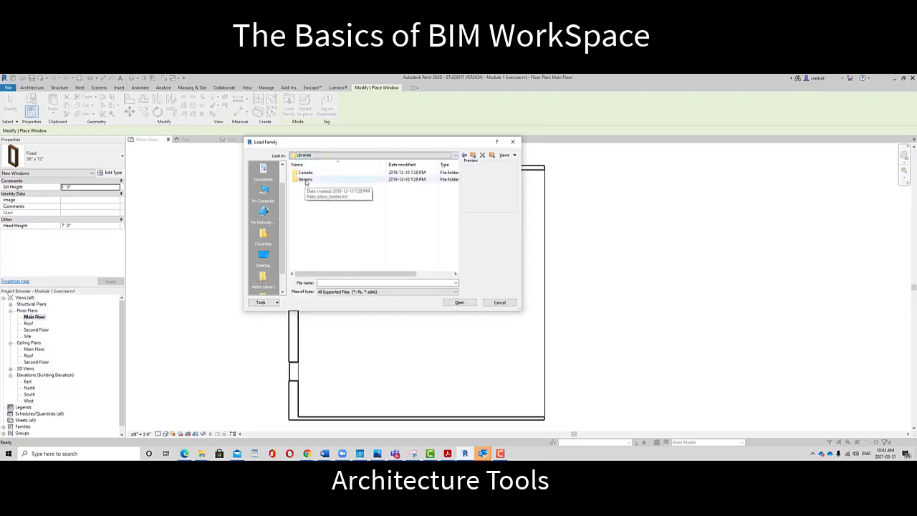
double_click(306, 180)
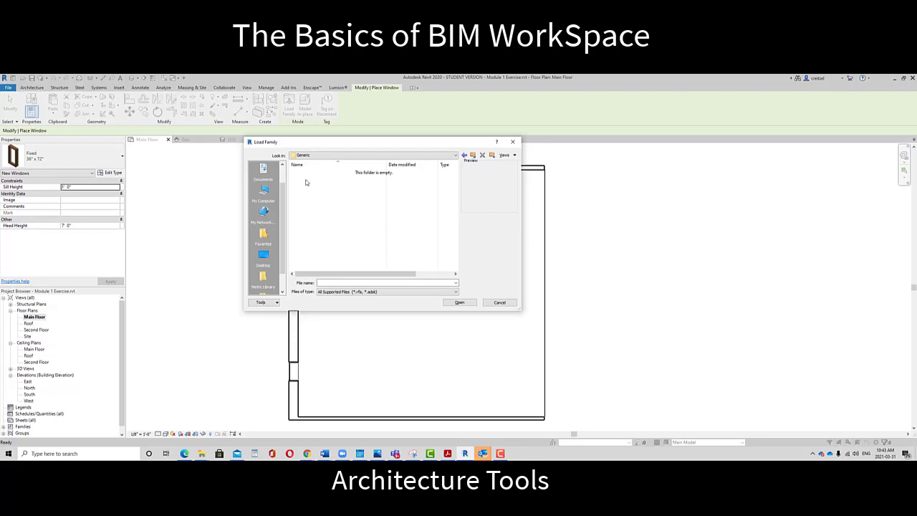
left_click(456, 156)
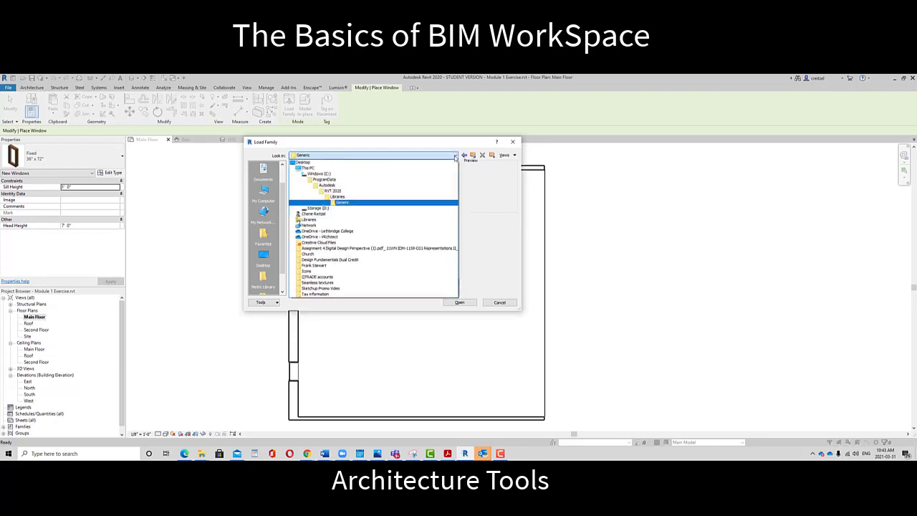
left_click(340, 197)
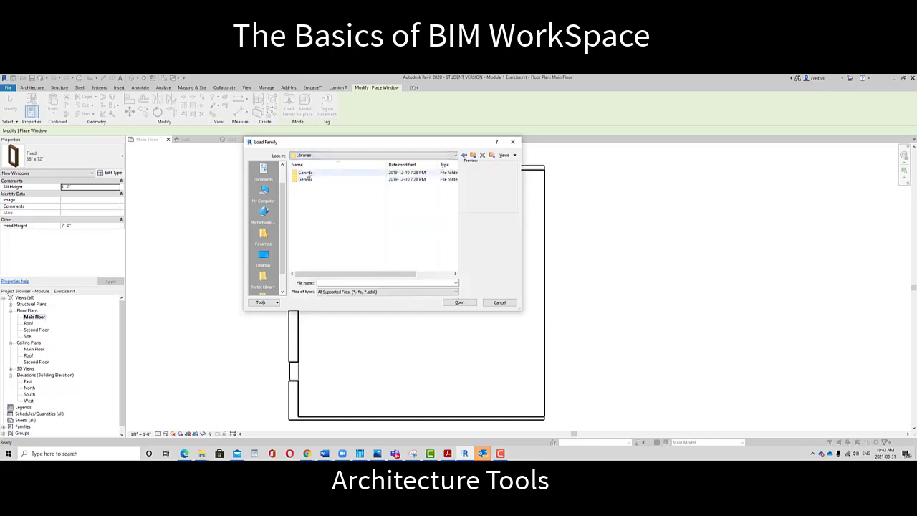
- Open the Windows folder inside the Canada library
double_click(307, 174)
scroll(315, 246, "down", 5)
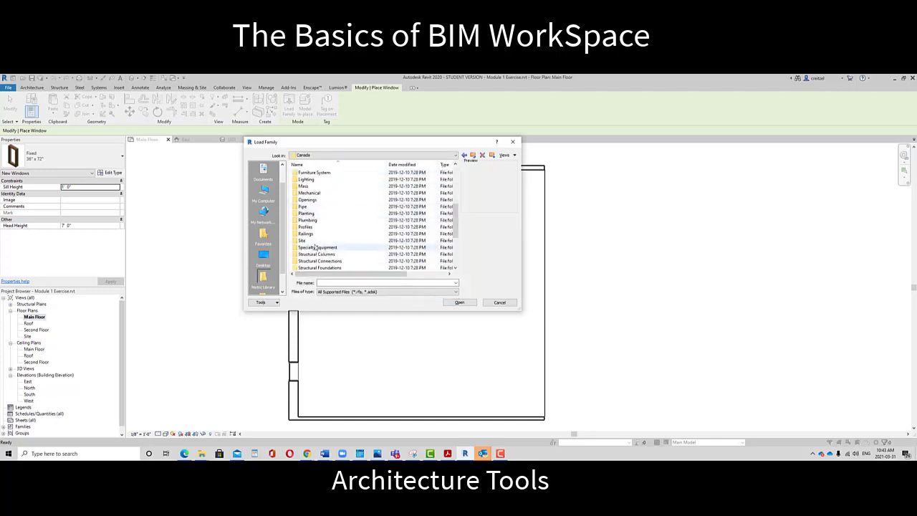
scroll(312, 251, "down", 4)
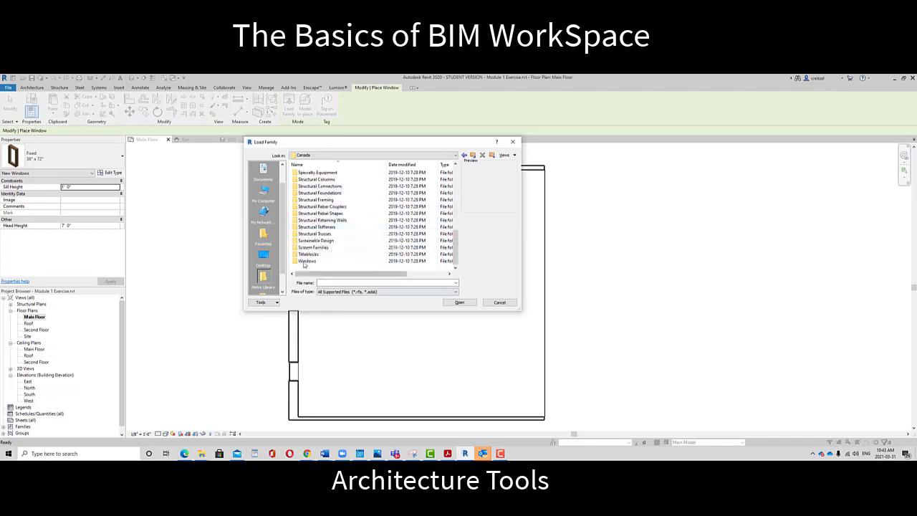
double_click(306, 261)
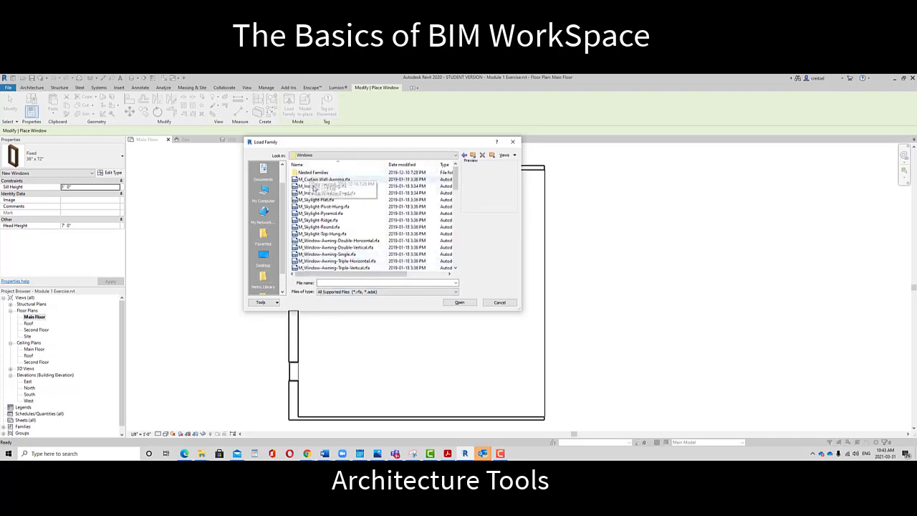
- Preview several window families in the folder, including the instance opening, fixed, skylight and double awning types
left_click(315, 179)
left_click(315, 186)
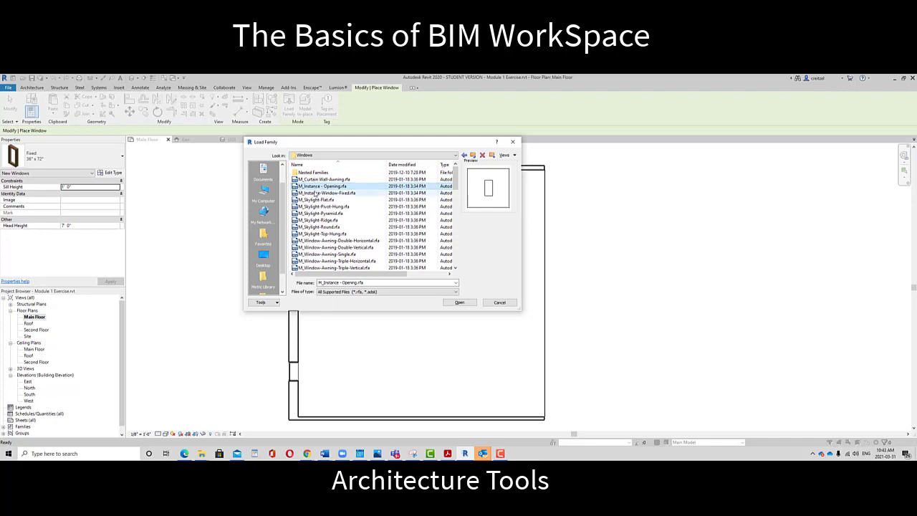
left_click(315, 193)
left_click(315, 207)
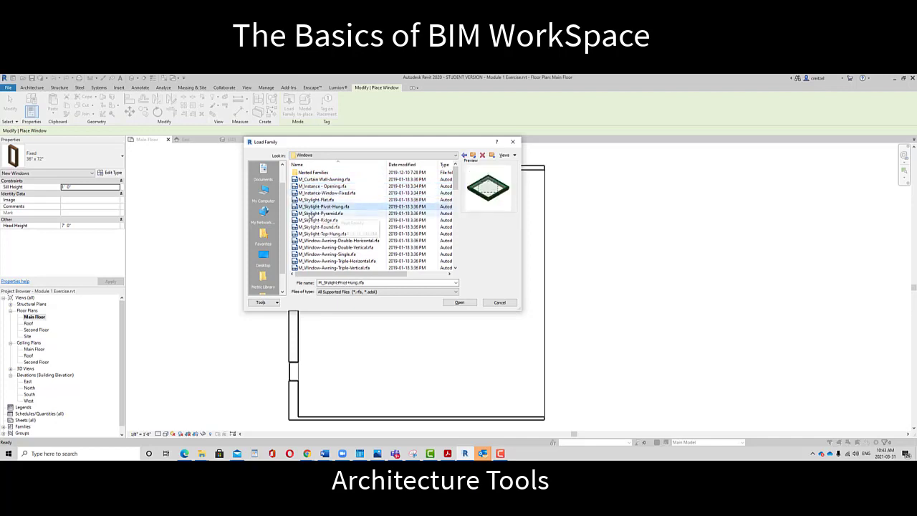
left_click(313, 214)
left_click(315, 227)
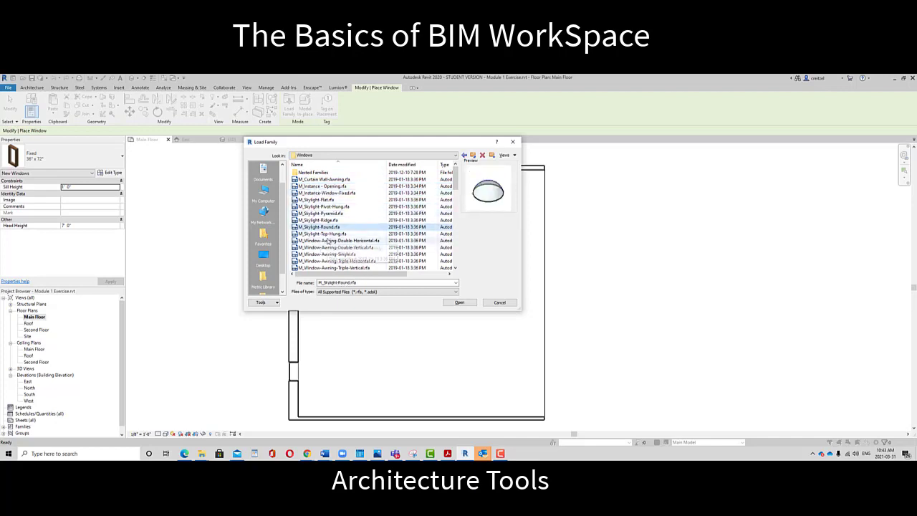
left_click(328, 241)
left_click(325, 248)
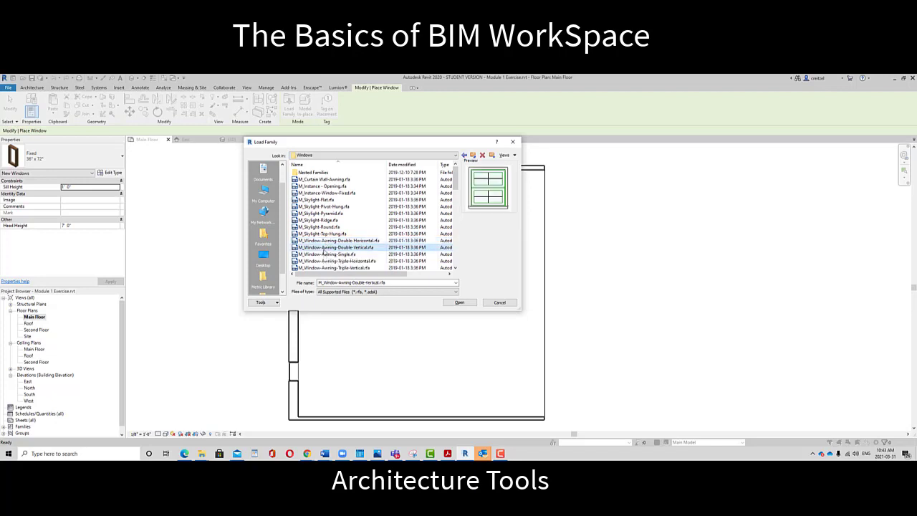
- Load the M_Window-Awning-Single family with the 600 x 900mm type
left_click(328, 254)
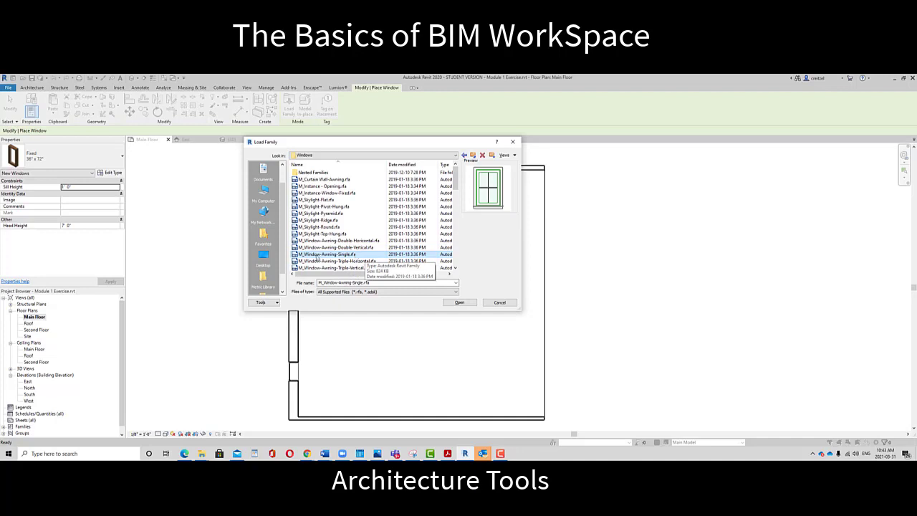
left_click(460, 302)
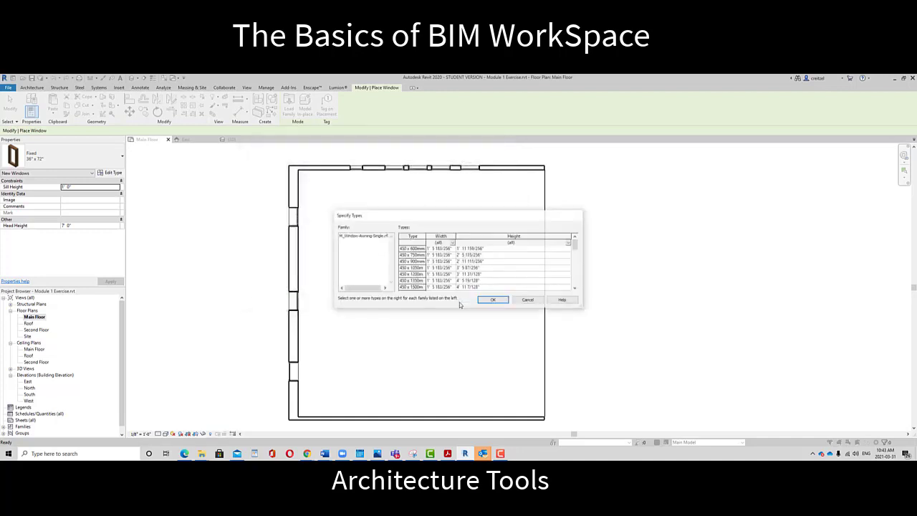
scroll(492, 265, "up", 5)
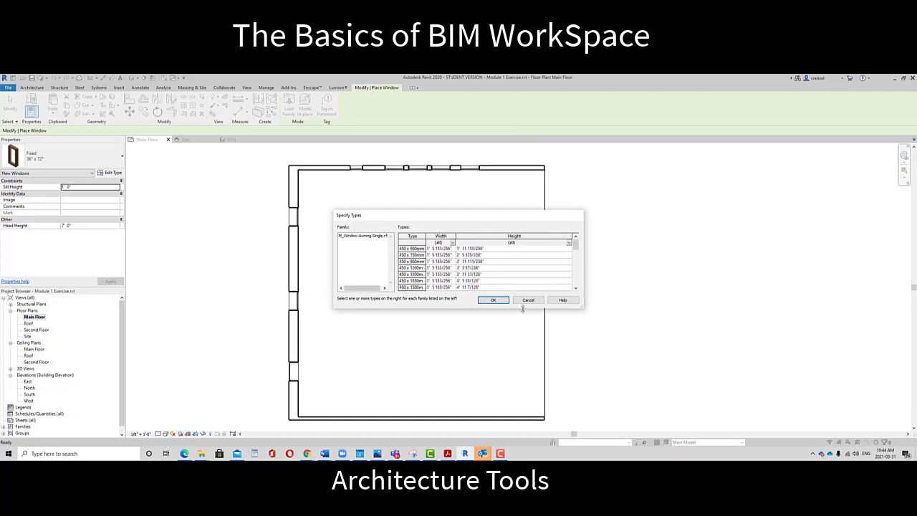
left_click(494, 300)
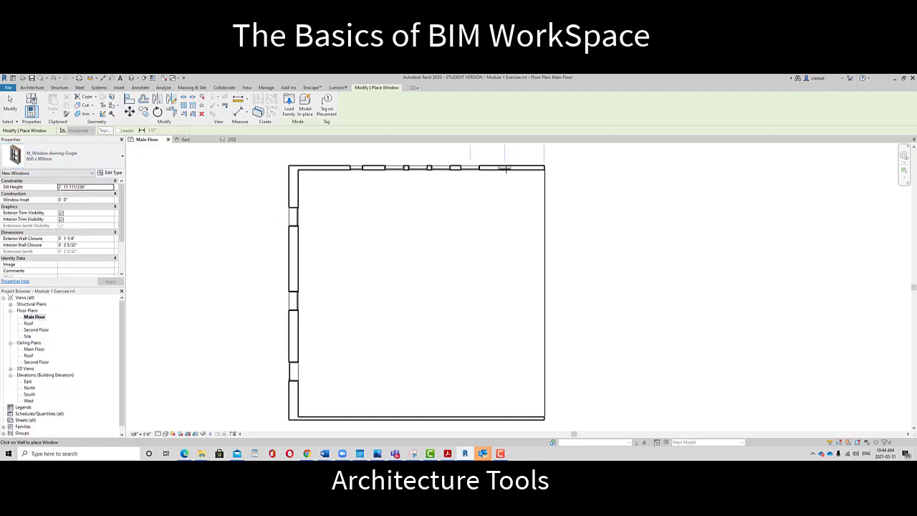
- Place 600 x 900mm awning windows near the north wall's east end and midway between the west wall's two northernmost windows
left_click(508, 169)
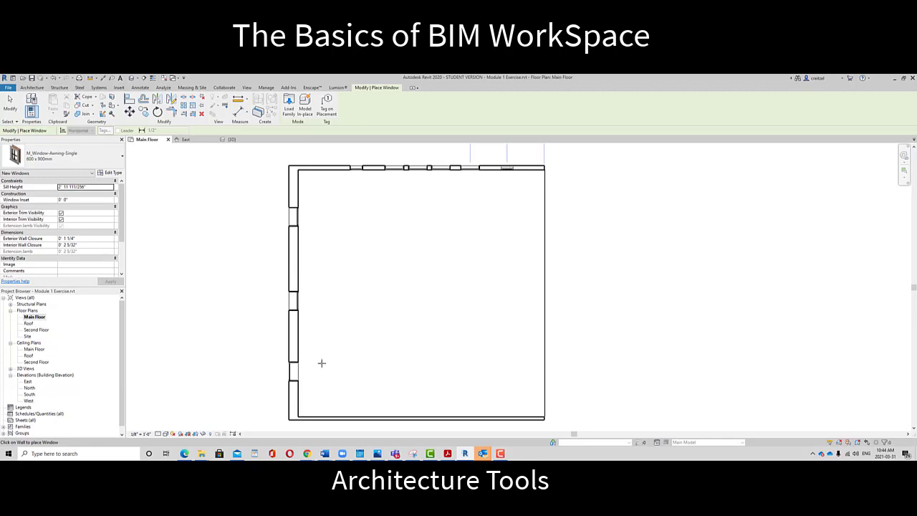
left_click(293, 258)
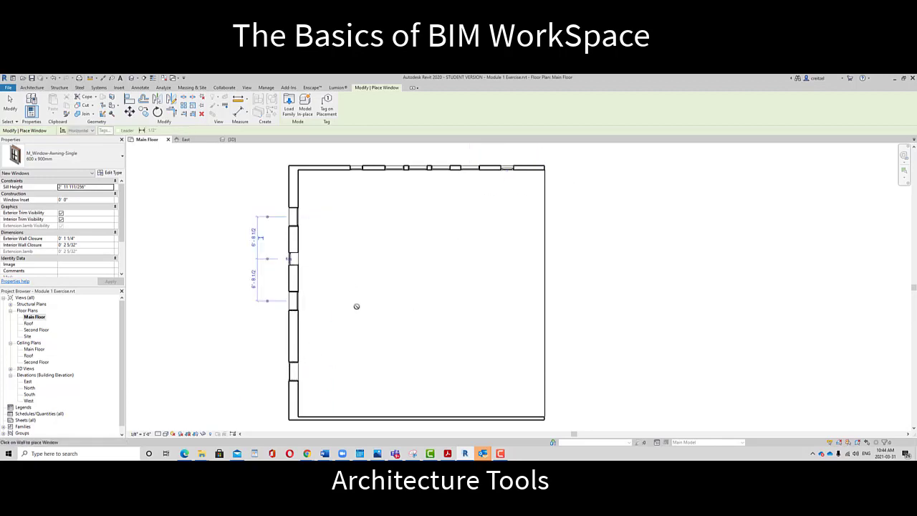
scroll(377, 293, "up", 2)
scroll(378, 293, "down", 1)
middle_click_drag(399, 291, 373, 282)
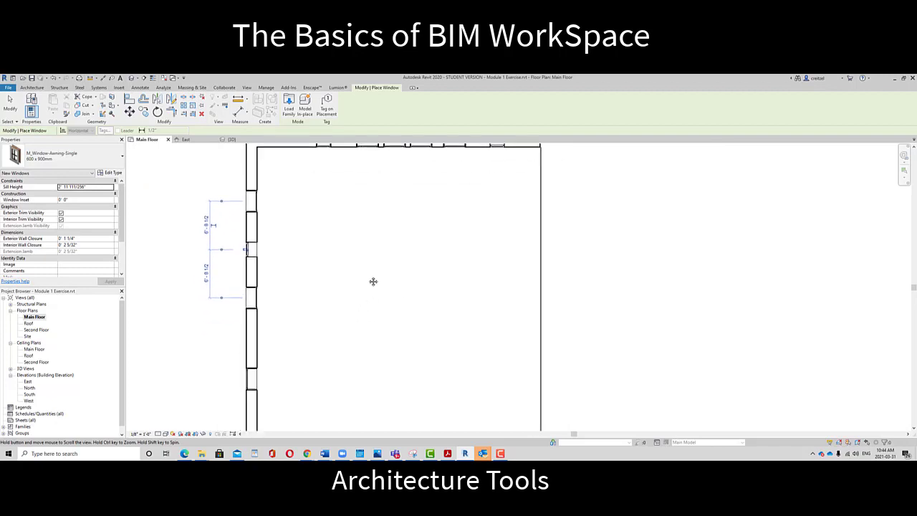
- Switch to the default 3D view and examine the placed awning windows in both walls
left_click(246, 88)
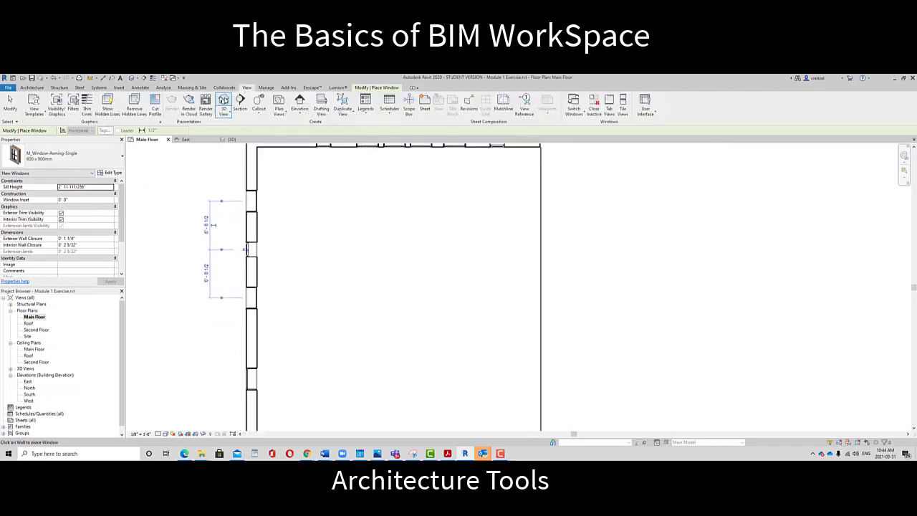
left_click(224, 100)
middle_click_drag(557, 303, 448, 250)
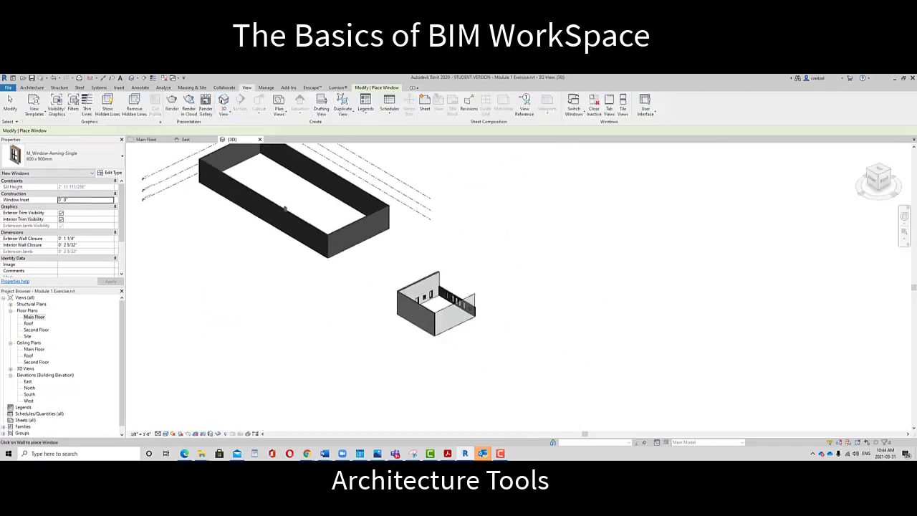
scroll(402, 294, "up", 5)
scroll(403, 295, "up", 4)
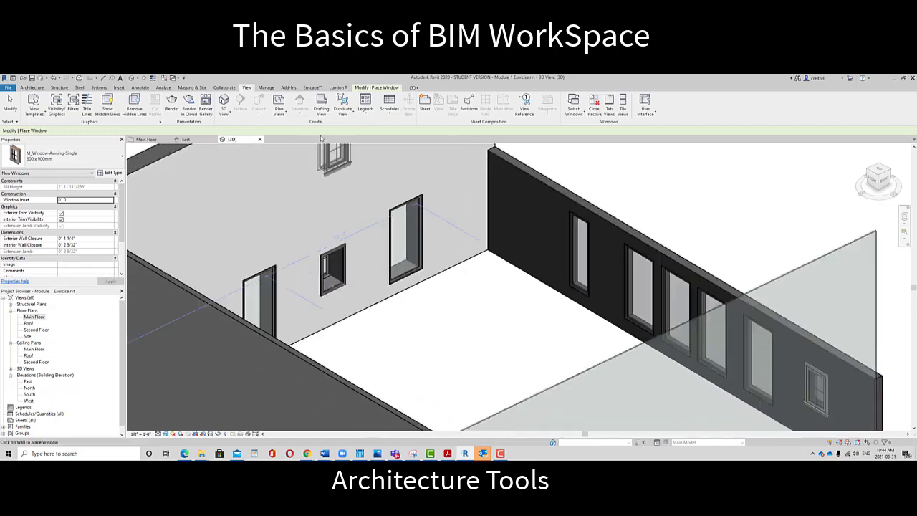
middle_click_drag(406, 255, 441, 212)
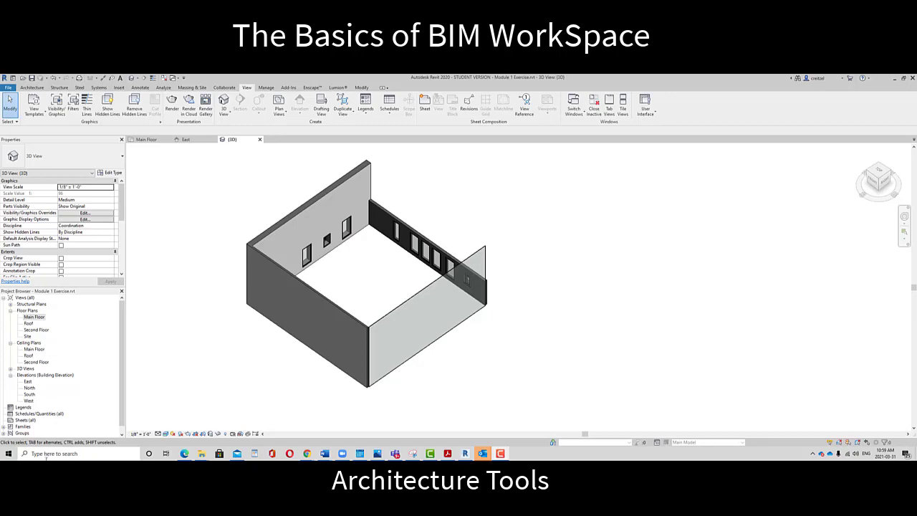
- Start the Door tool on the Main Floor plan and review the available Single-Flush door sizes
double_click(32, 317)
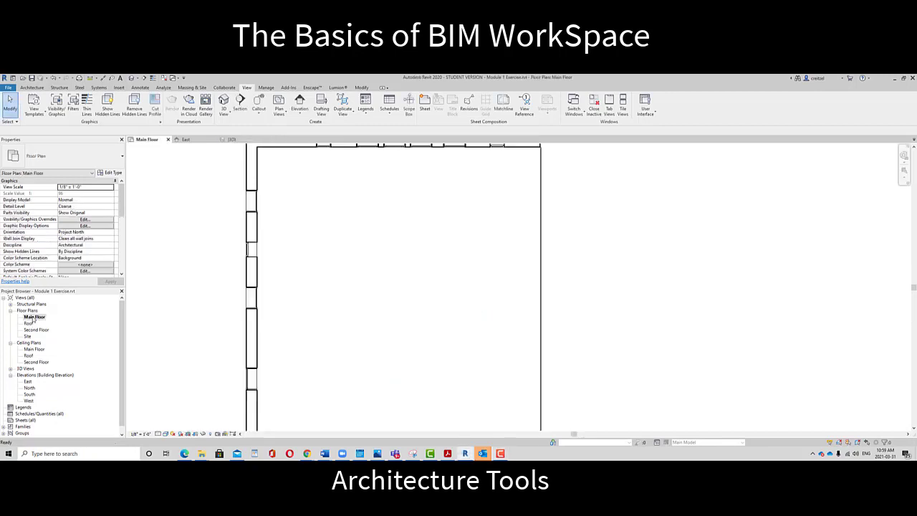
scroll(412, 322, "up", 2)
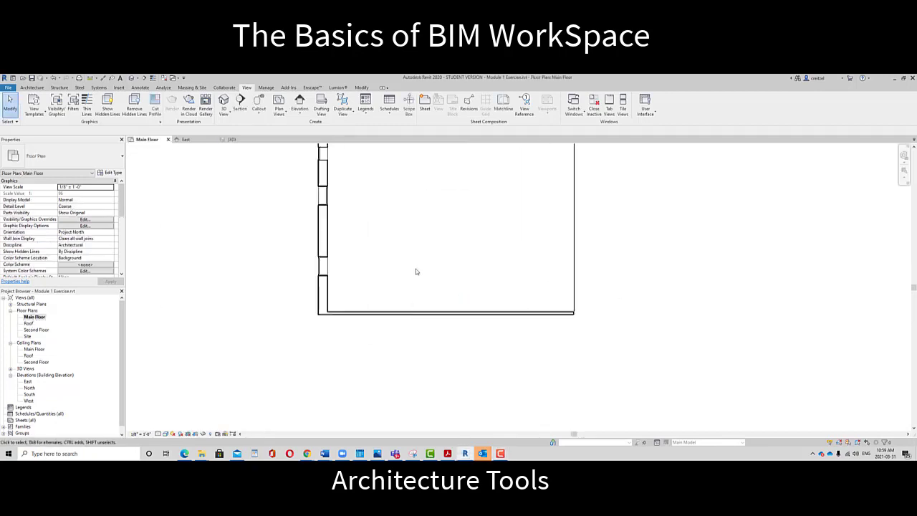
middle_click_drag(416, 270, 363, 382)
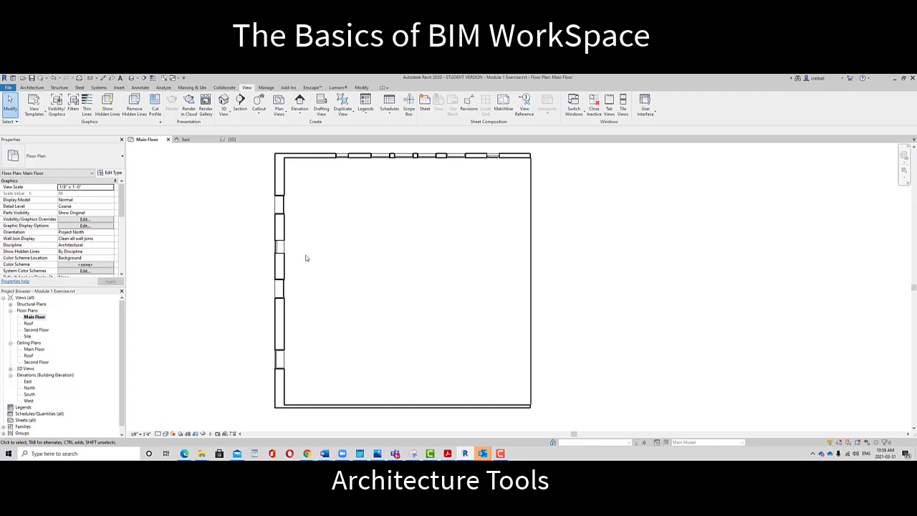
left_click(30, 87)
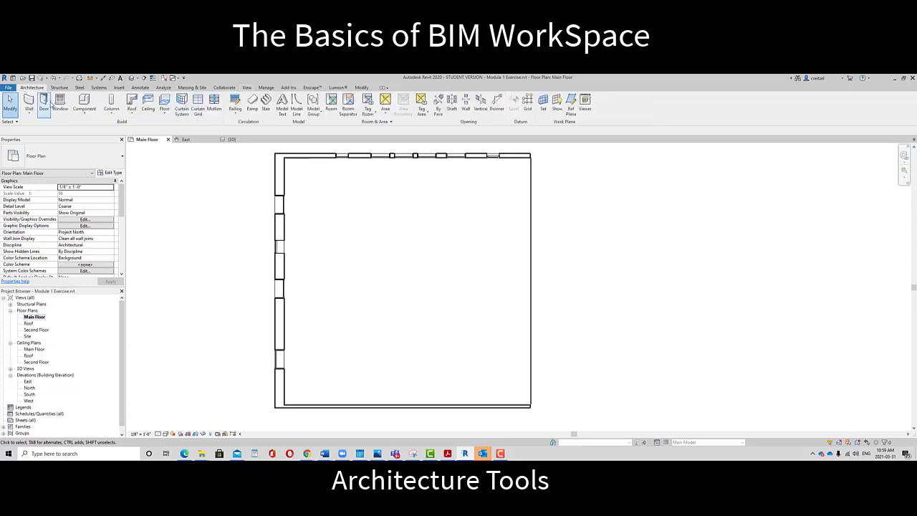
left_click(44, 102)
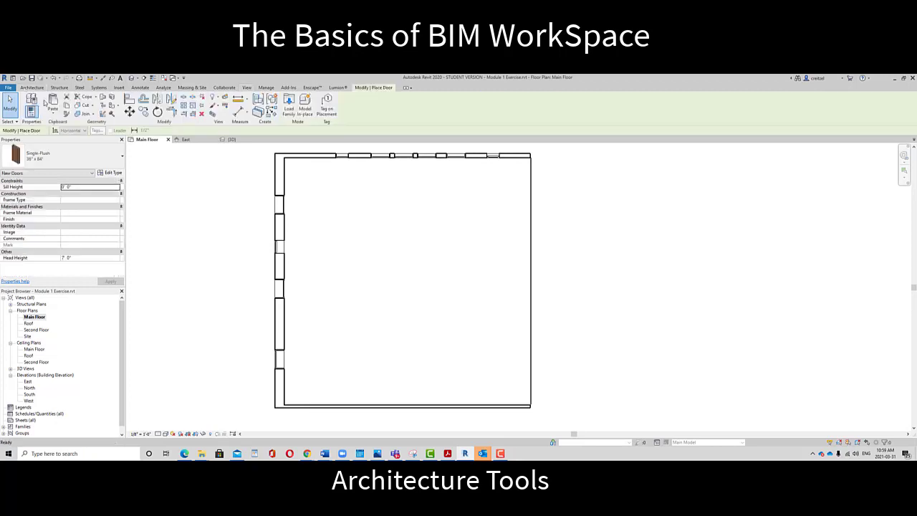
left_click(88, 160)
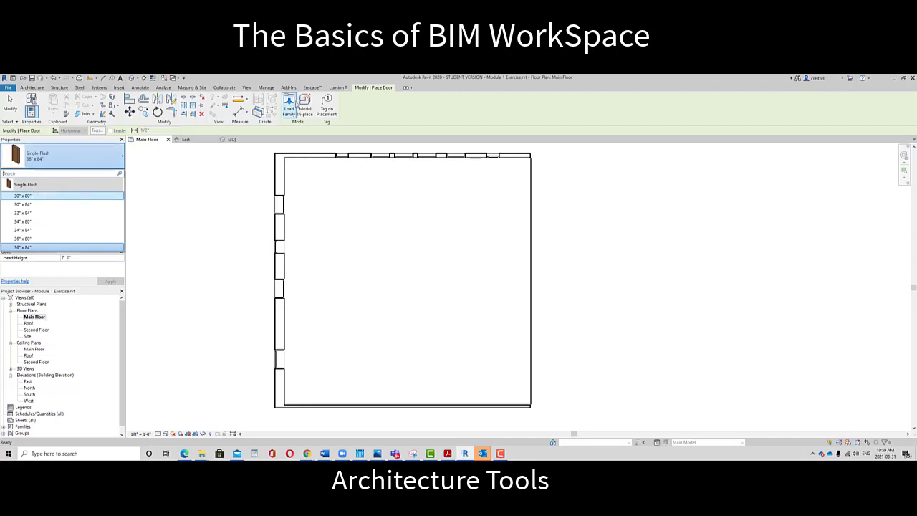
- Open the Canada library's Doors folder for loading a family and preview its curtain-wall and double door families
left_click(290, 101)
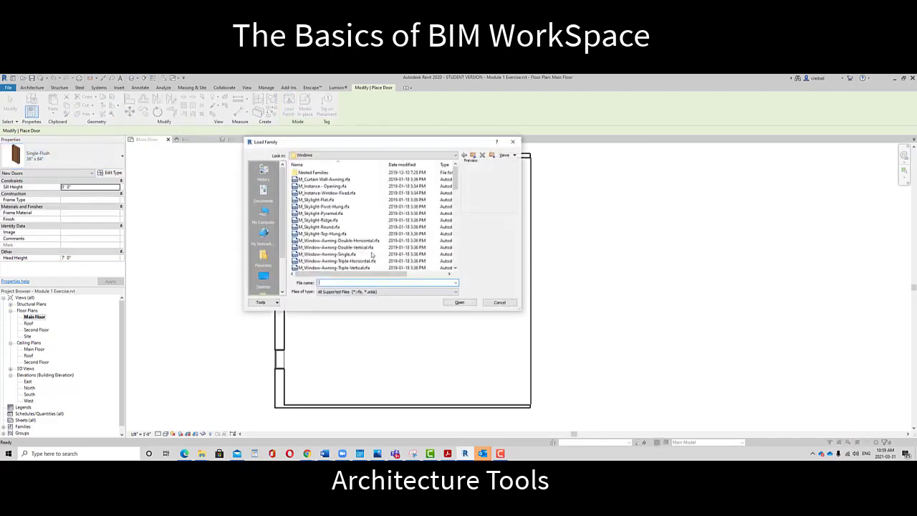
left_click(406, 156)
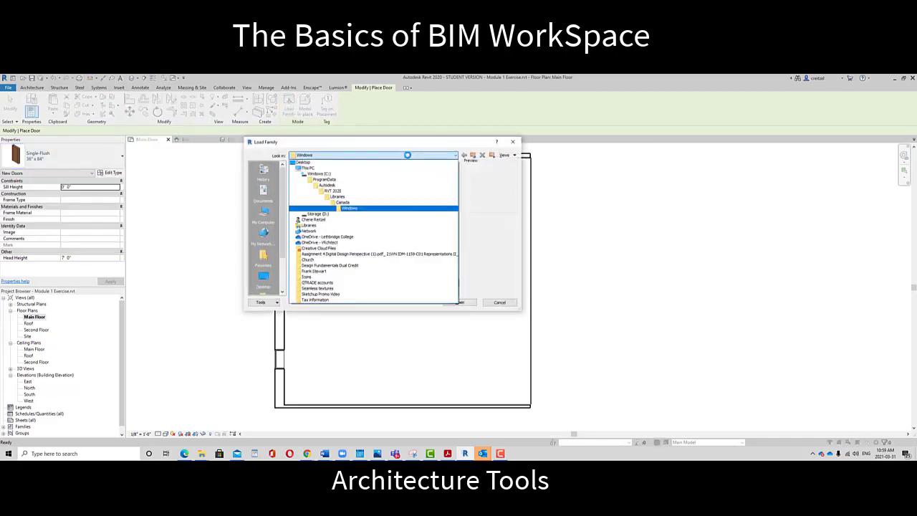
left_click(343, 204)
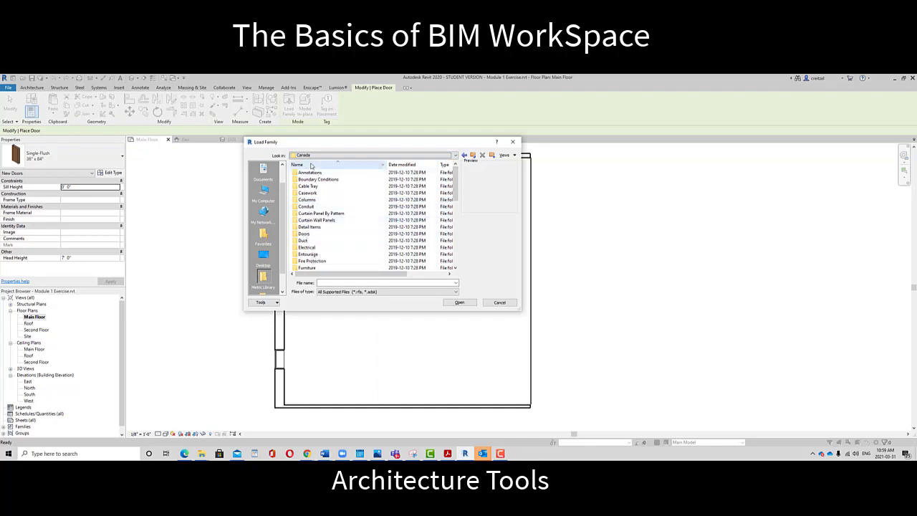
double_click(308, 235)
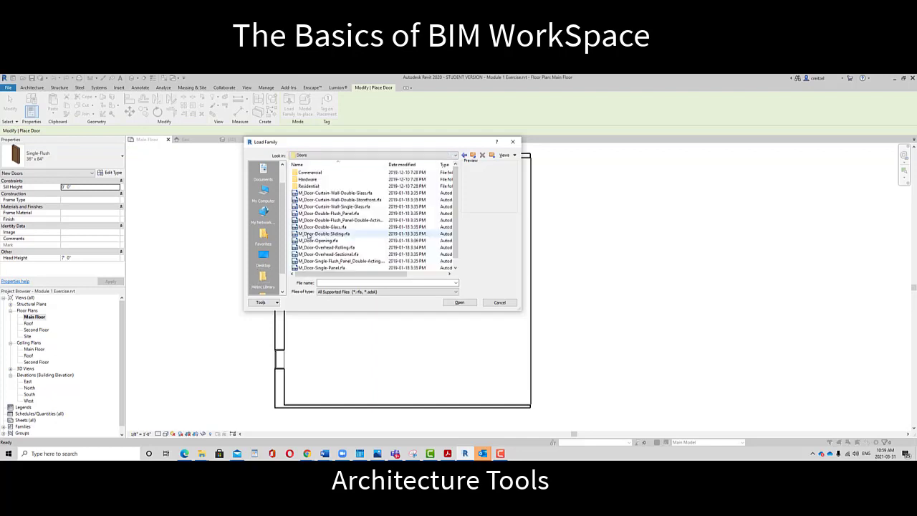
left_click(340, 194)
left_click(338, 200)
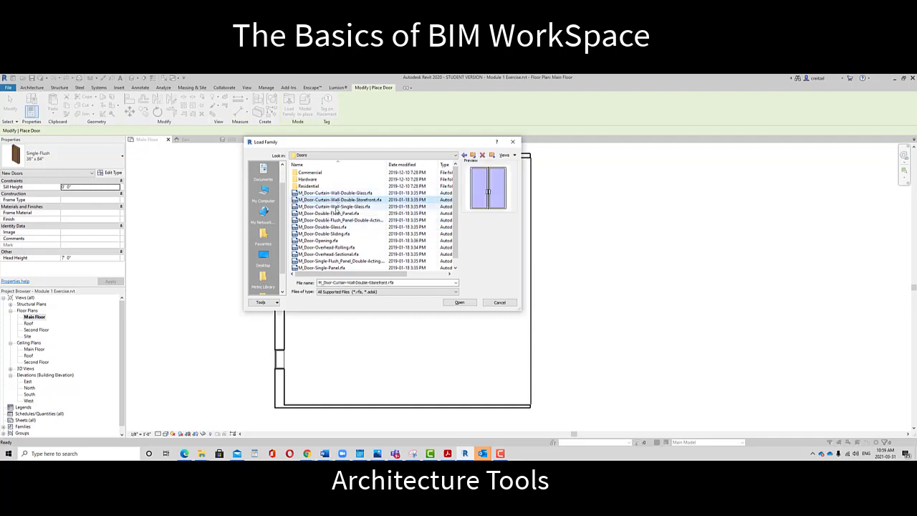
left_click(337, 207)
left_click(335, 214)
left_click(334, 220)
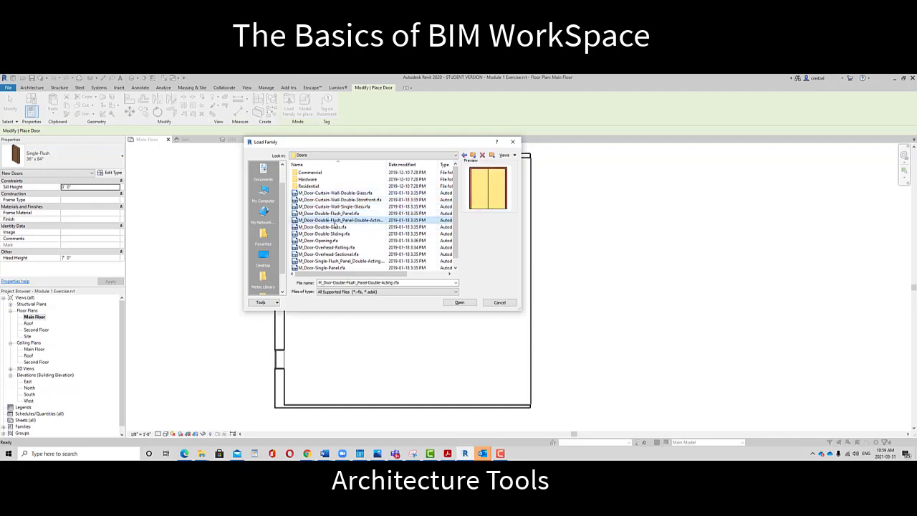
left_click(331, 227)
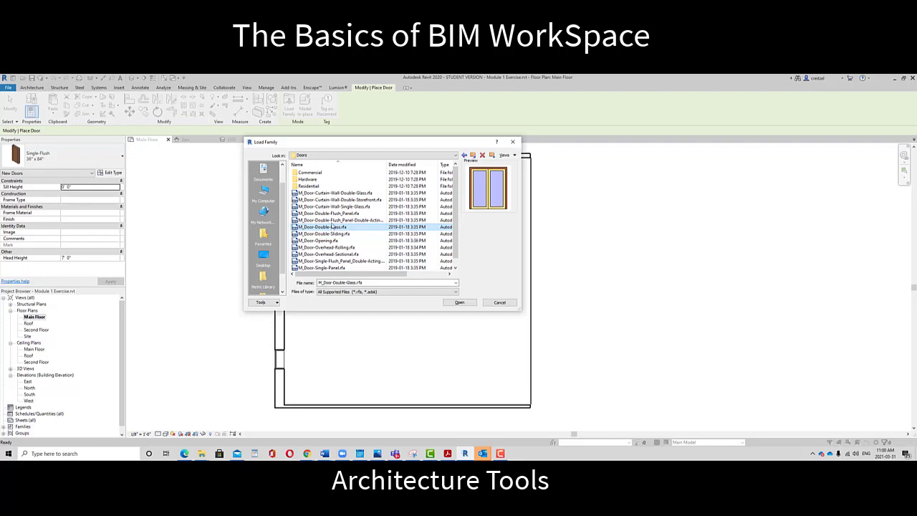
- Load the residential M_Door-Exterior-Single-Entry-Half Flat Glass-Wood_Clad family with the 900 x 2000mm type
double_click(309, 186)
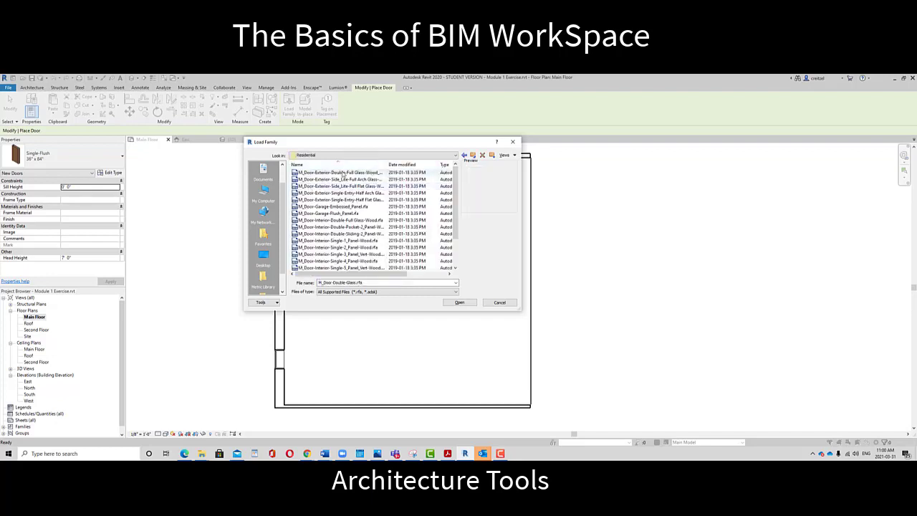
left_click(344, 180)
left_click(342, 187)
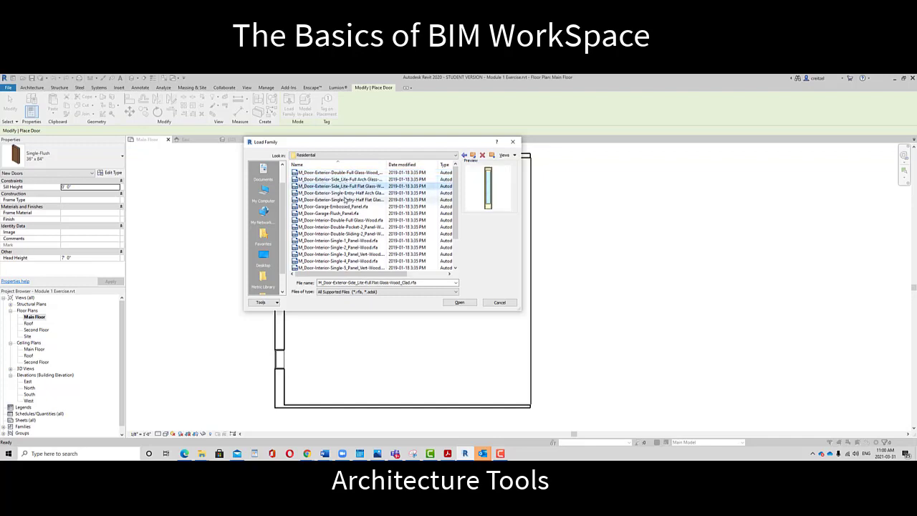
left_click(341, 193)
left_click(341, 199)
left_click(341, 206)
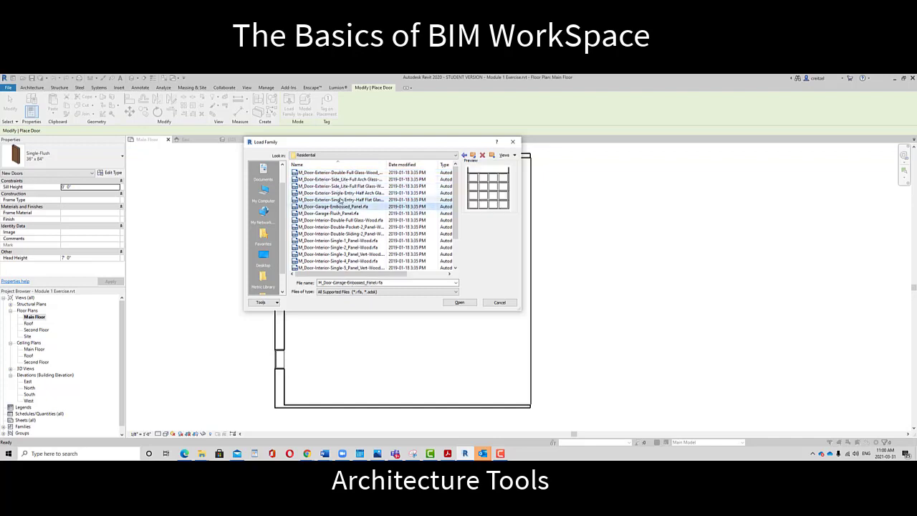
left_click(341, 199)
left_click(342, 207)
left_click(340, 200)
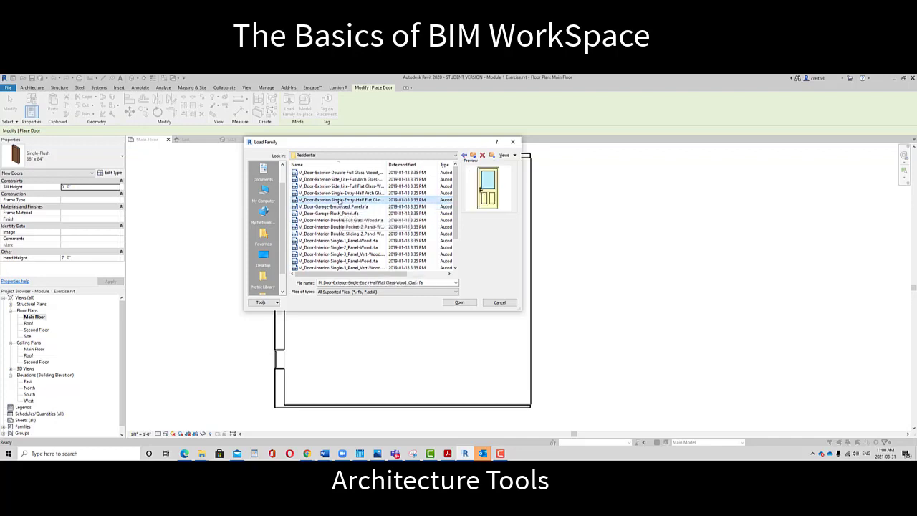
left_click(459, 302)
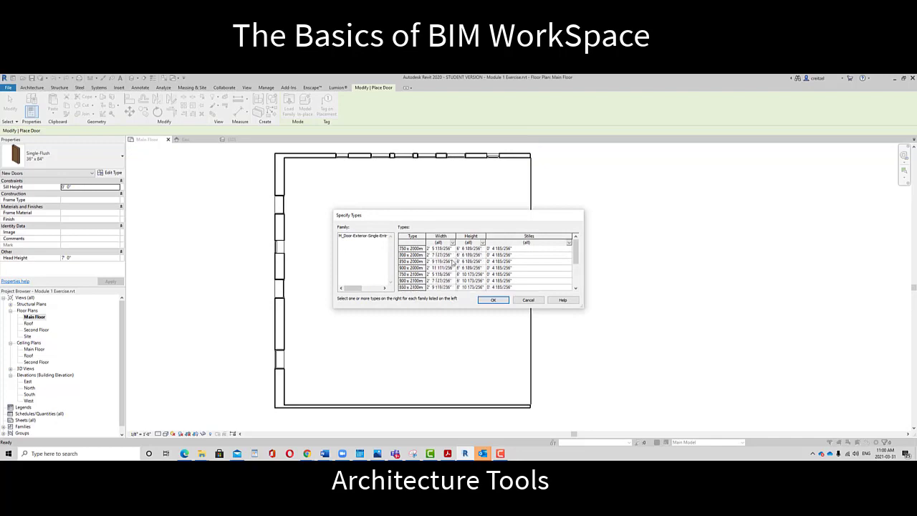
left_click(492, 301)
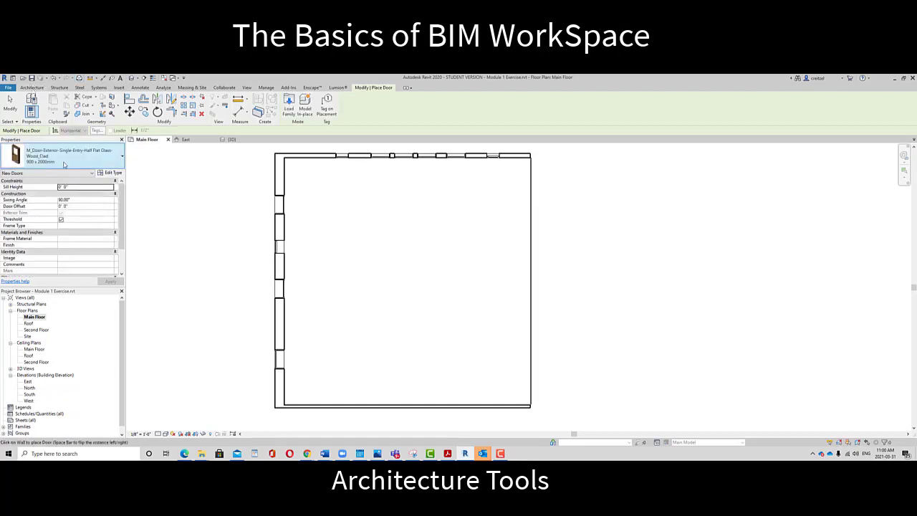
- Place two 900 x 2000mm exterior doors about 25' apart in the south wall, the west one swinging outward and the east one inward
left_click(91, 162)
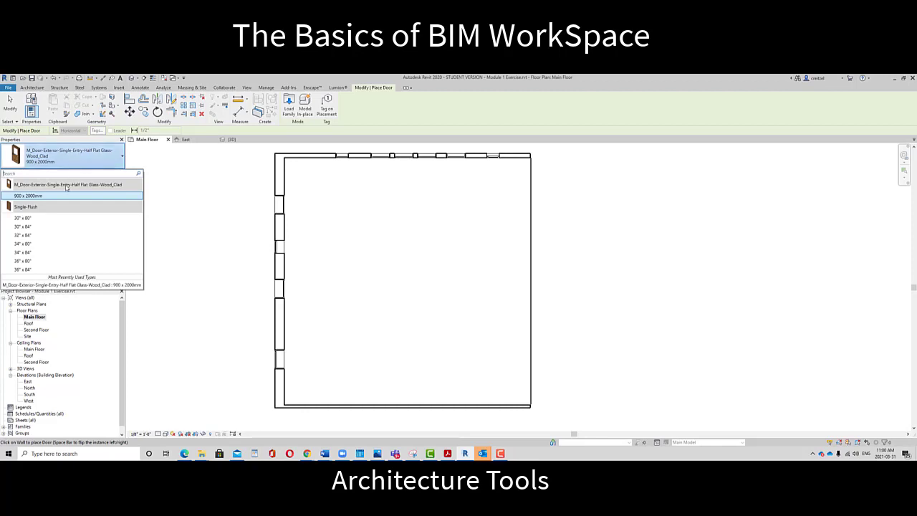
left_click(164, 220)
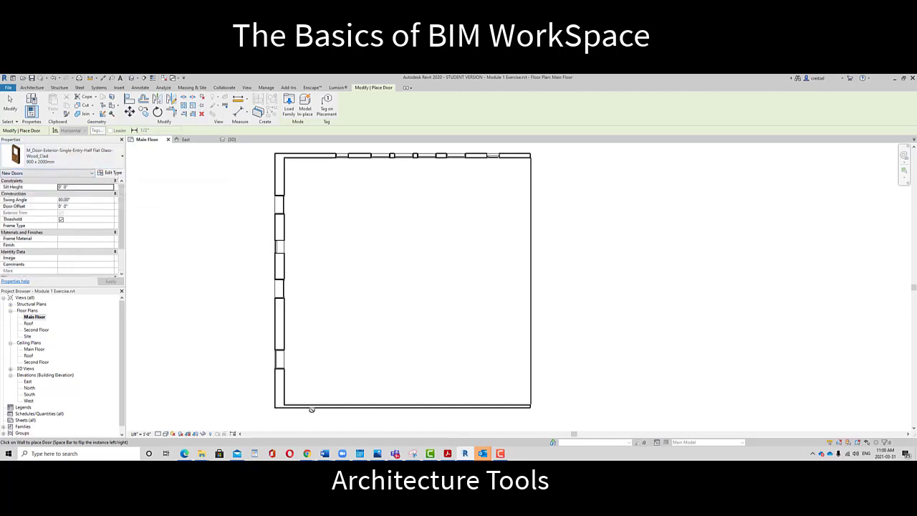
left_click(372, 413)
left_click(467, 403)
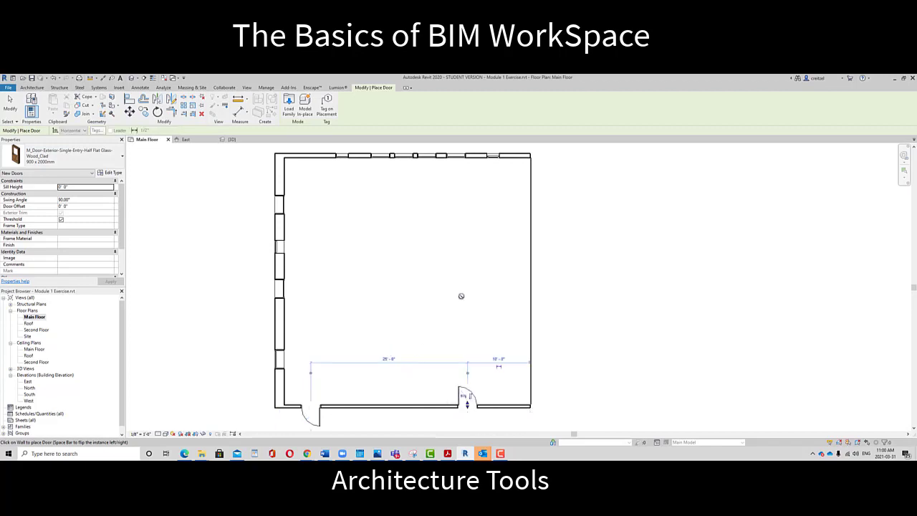
scroll(461, 296, "up", 2)
scroll(491, 273, "down", 3)
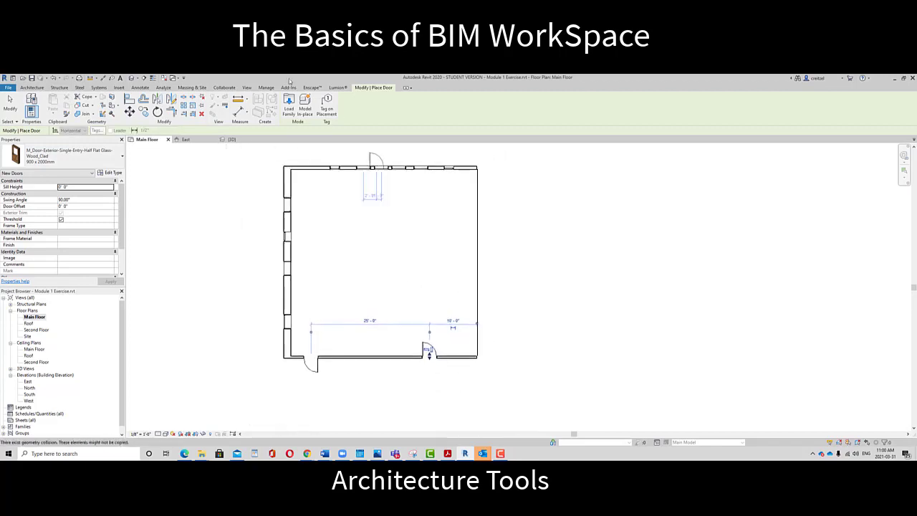
- Load the M_Door-Interior-Double-Full Glass-Wood family and place a 1500 x 2000mm door midway between the west wall's two southernmost windows
left_click(289, 104)
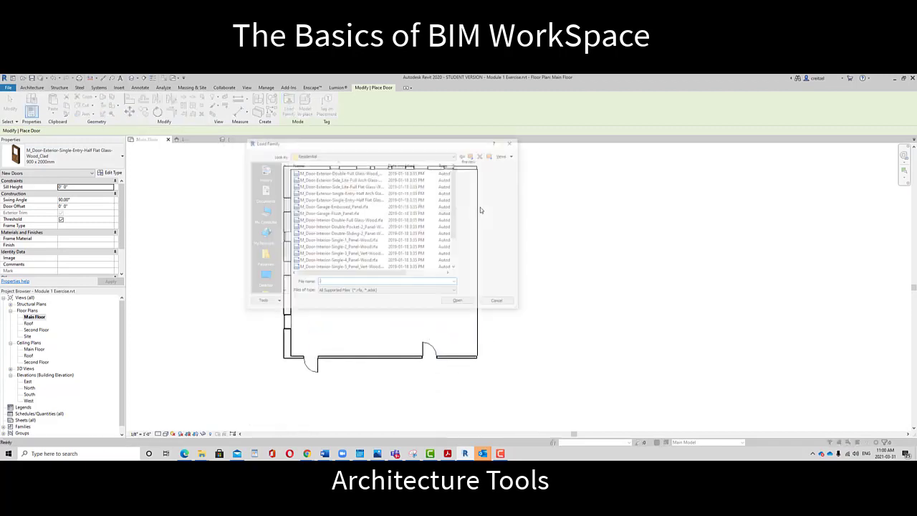
left_click(366, 221)
left_click(459, 302)
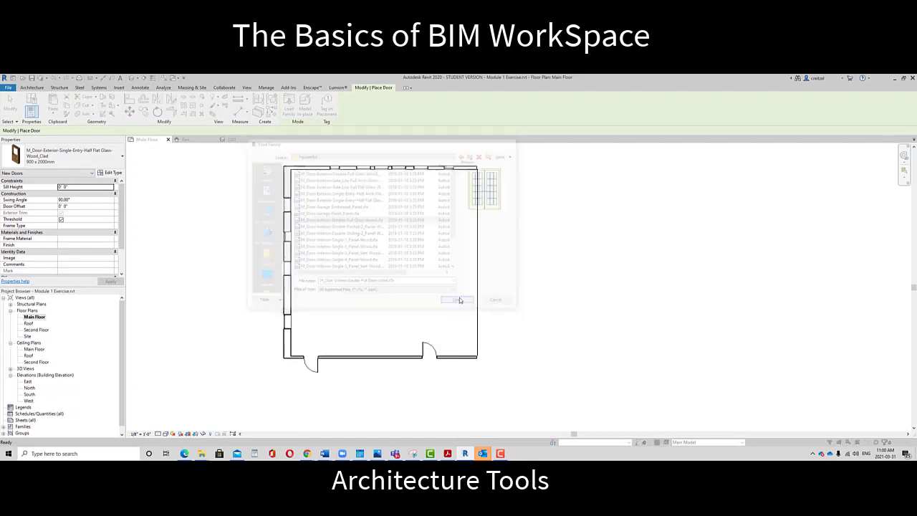
left_click(490, 302)
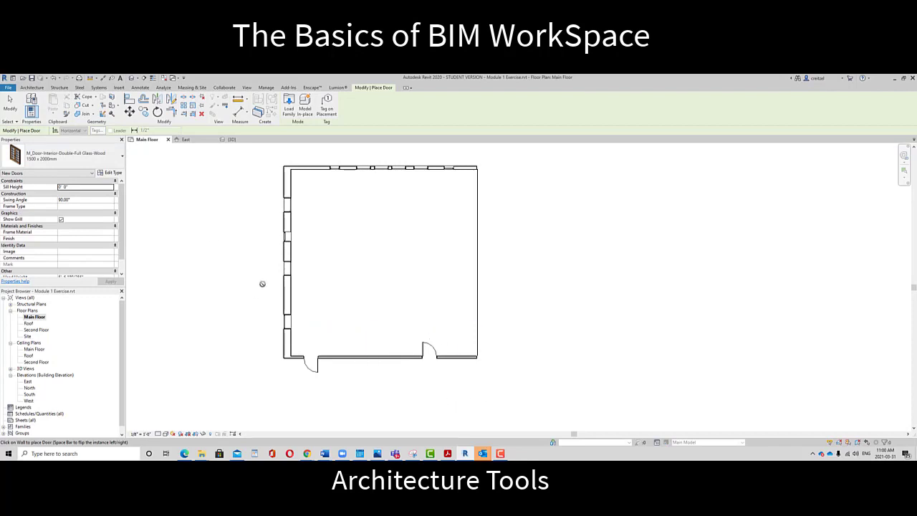
left_click(284, 294)
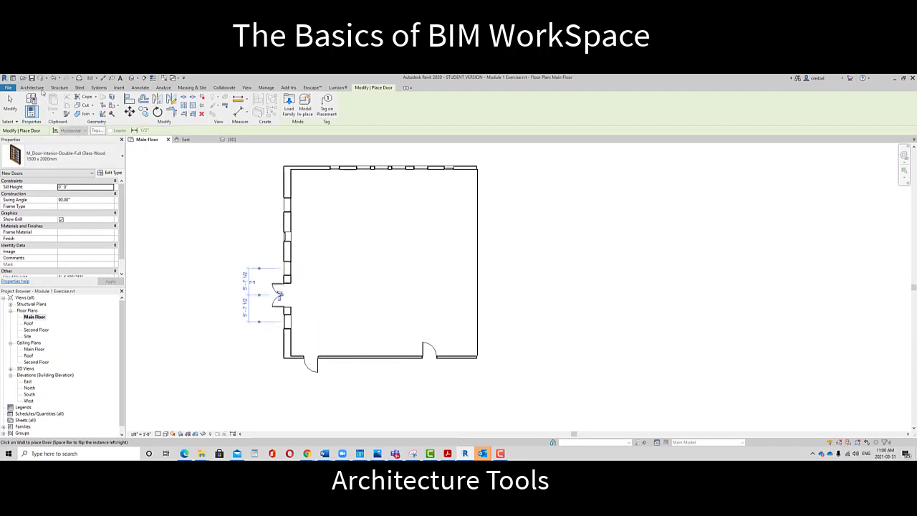
key("Escape")
key("Escape")
- Flip the west wall's double door to swing into the room and flip its hand
scroll(272, 344, "up", 4)
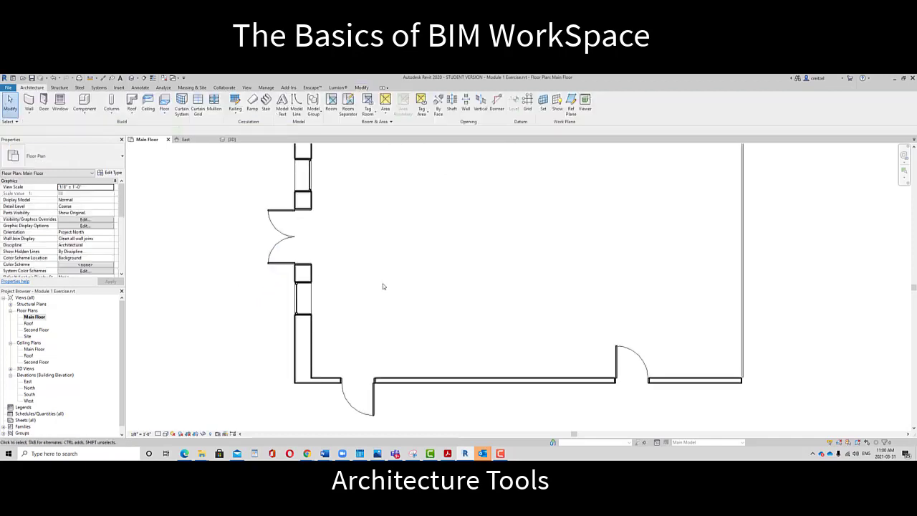
left_click(291, 238)
scroll(276, 226, "up", 4)
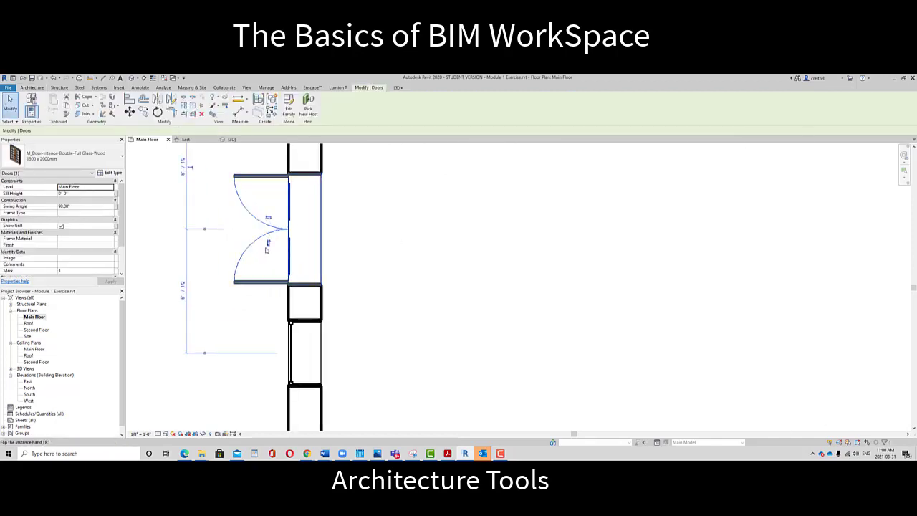
left_click(269, 218)
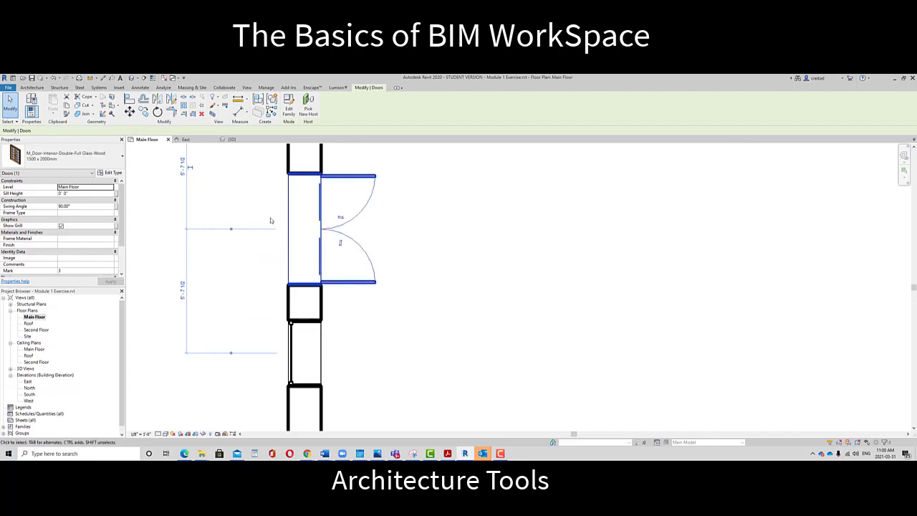
left_click(342, 244)
- Flip the south wall's west door to swing into the room with its hinge on the west side
scroll(399, 272, "down", 3)
middle_click_drag(521, 327, 439, 280)
left_click(334, 351)
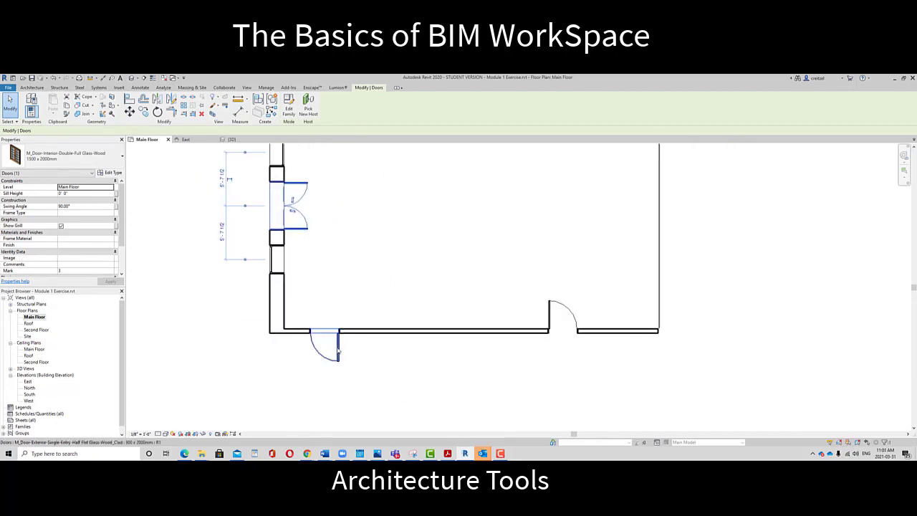
scroll(328, 360, "up", 3)
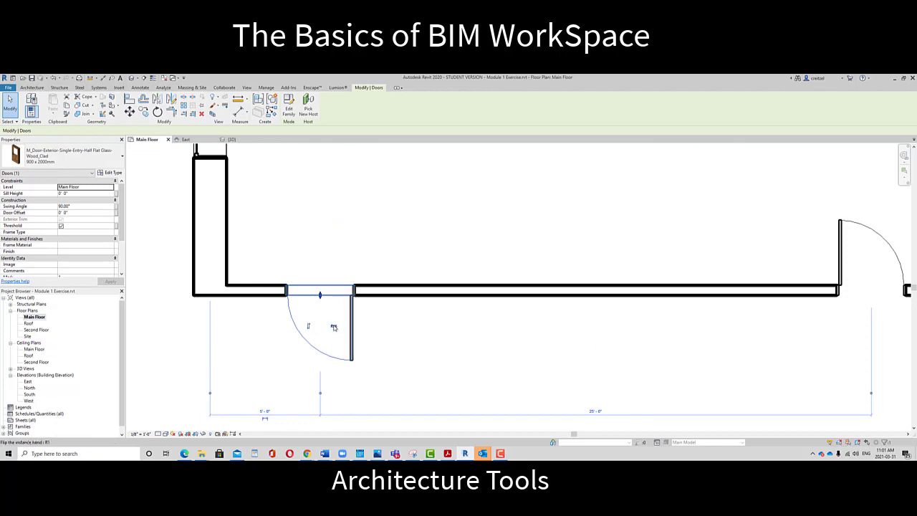
left_click(334, 327)
left_click(319, 324)
scroll(493, 312, "down", 3)
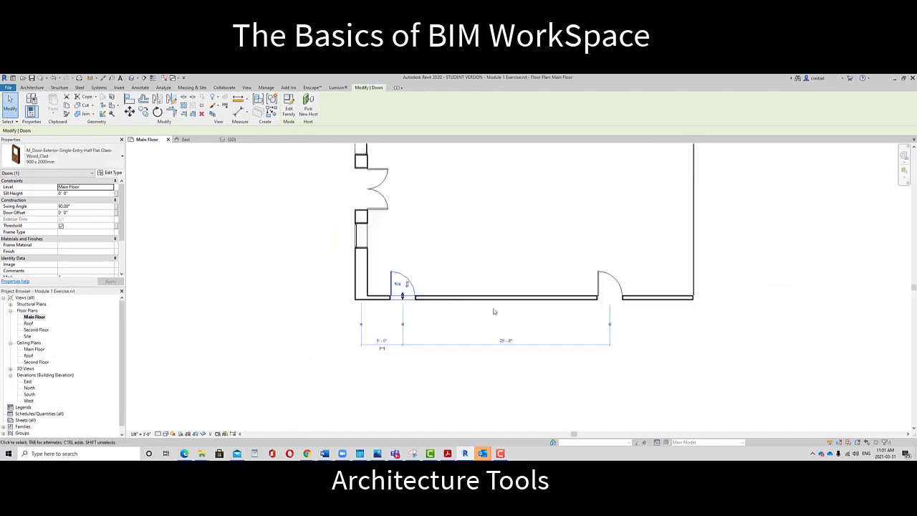
- Nudge the south wall's west door back and forth along the wall, leaving it slightly further east
scroll(494, 311, "down", 1)
middle_click_drag(494, 312, 399, 338)
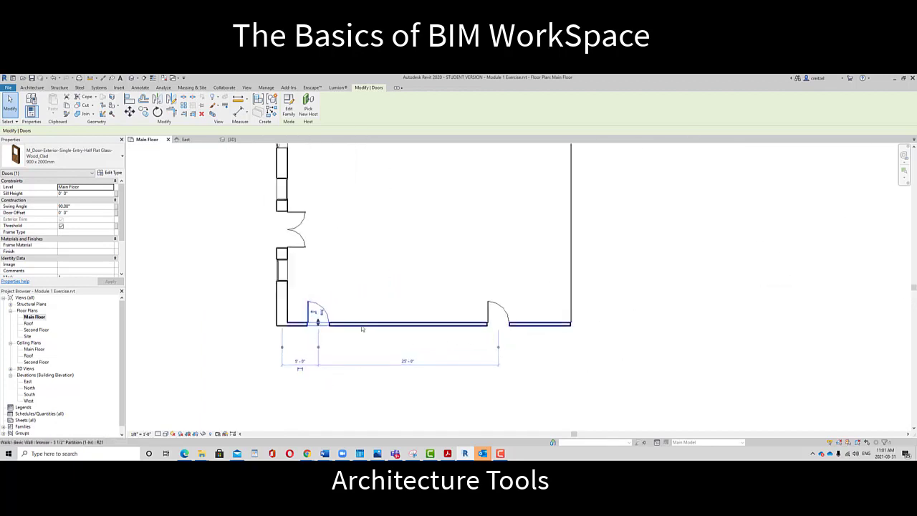
scroll(323, 355, "up", 5)
scroll(350, 313, "down", 2)
middle_click_drag(351, 314, 350, 347)
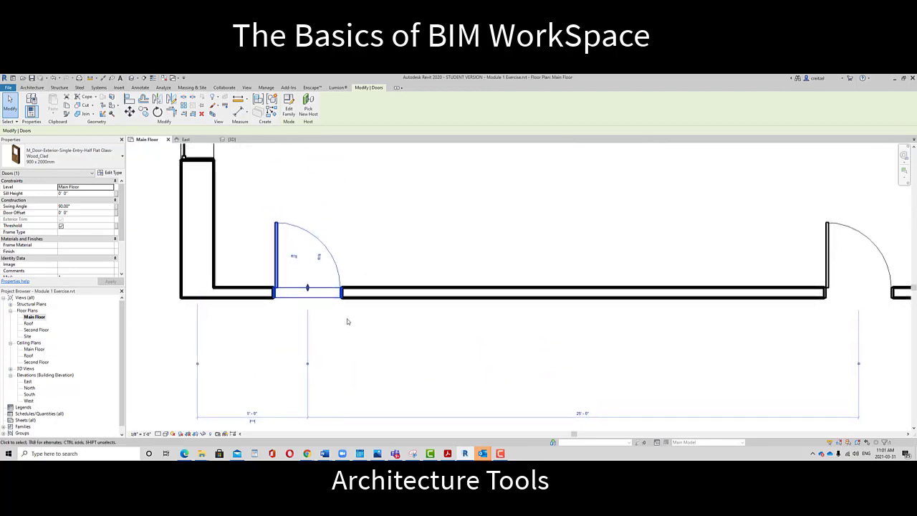
key("Right")
key("Right")
key("Right")
key("Left")
key("Left")
key("Left")
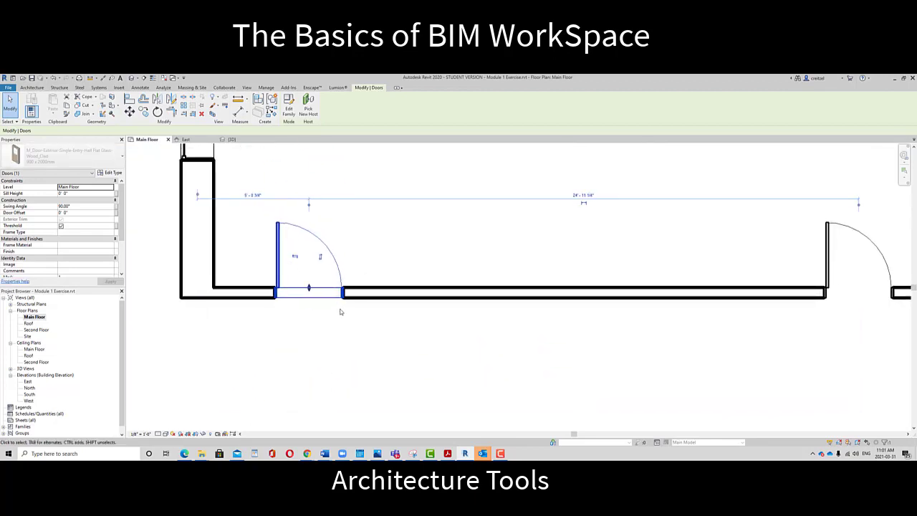
- Nudge the west wall's double door slightly north along the wall
middle_click_drag(249, 234, 276, 387)
left_click(258, 186)
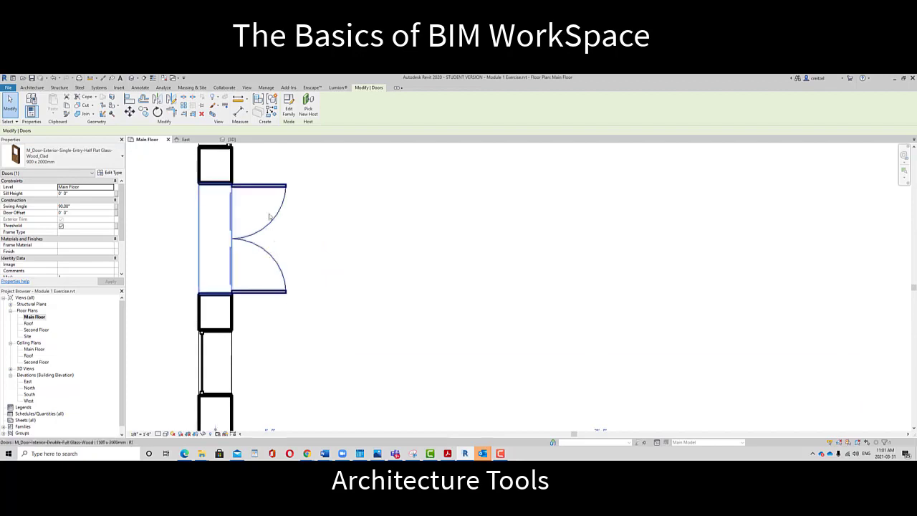
key("Up")
key("Up")
key("Up")
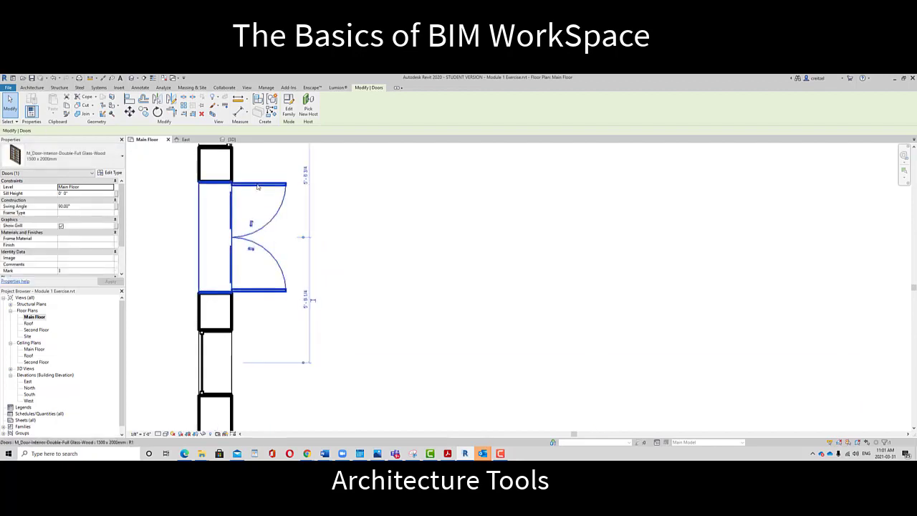
- Open the temporary dimension on the north side of the west wall's double door for editing
scroll(279, 187, "down", 2)
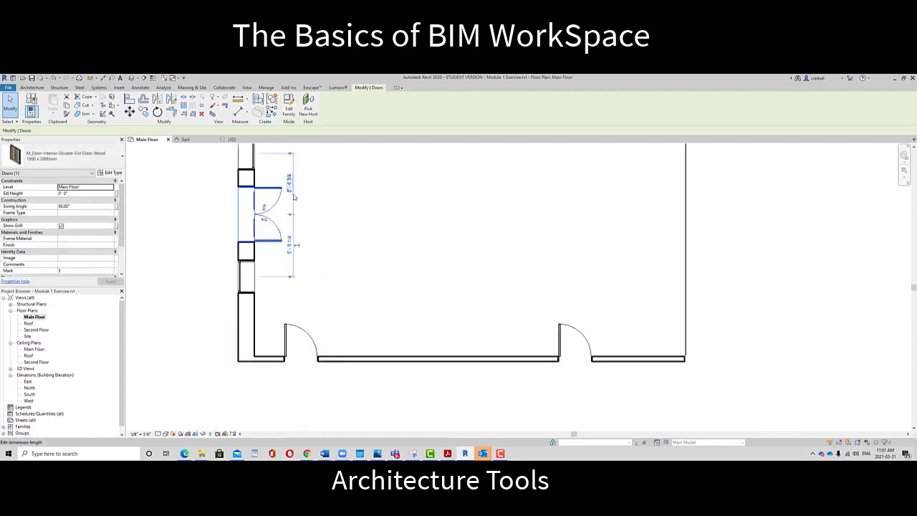
scroll(295, 189, "up", 1)
left_click(289, 180)
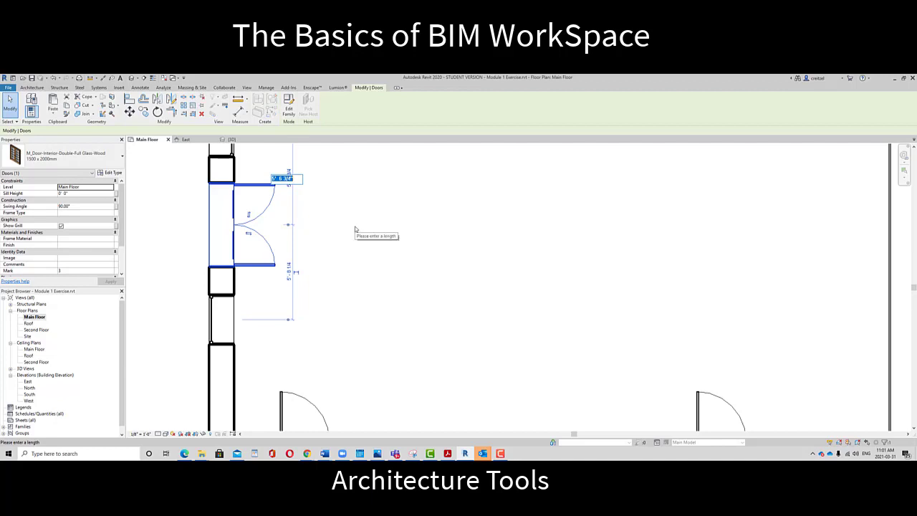
scroll(355, 229, "down", 4)
scroll(409, 251, "up", 3)
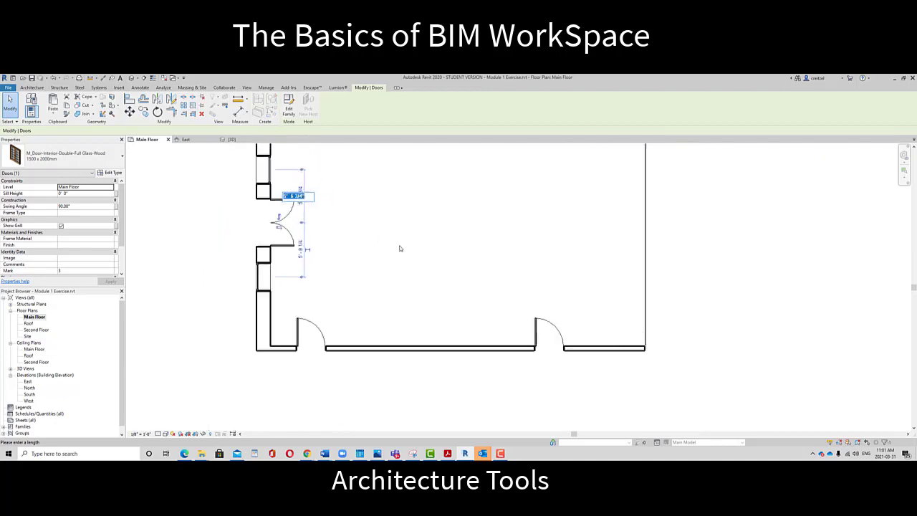
- Examine the double door's type properties and the naming dialog for duplicating its type
left_click(110, 174)
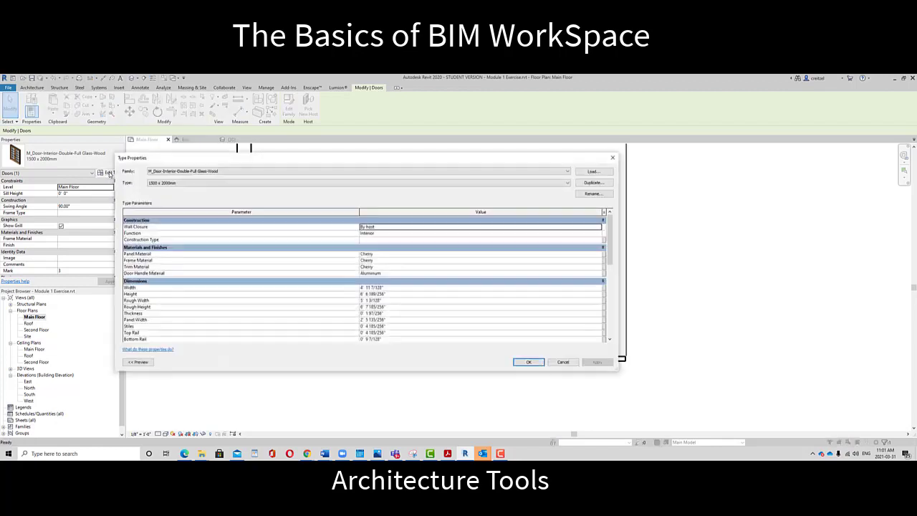
left_click(594, 183)
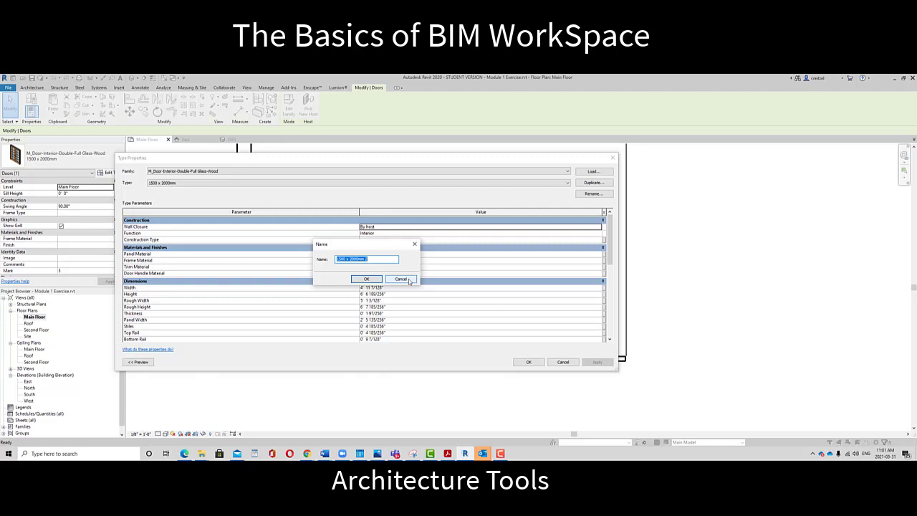
left_click(401, 279)
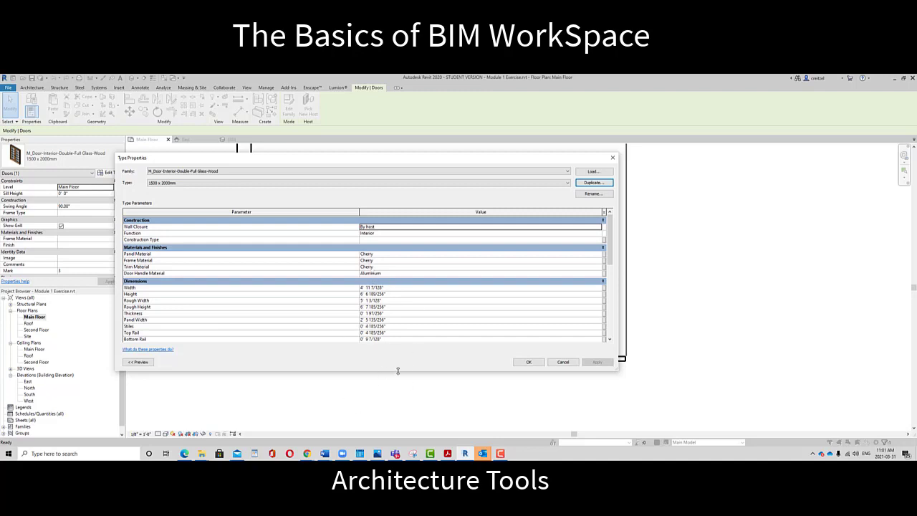
left_click(529, 365)
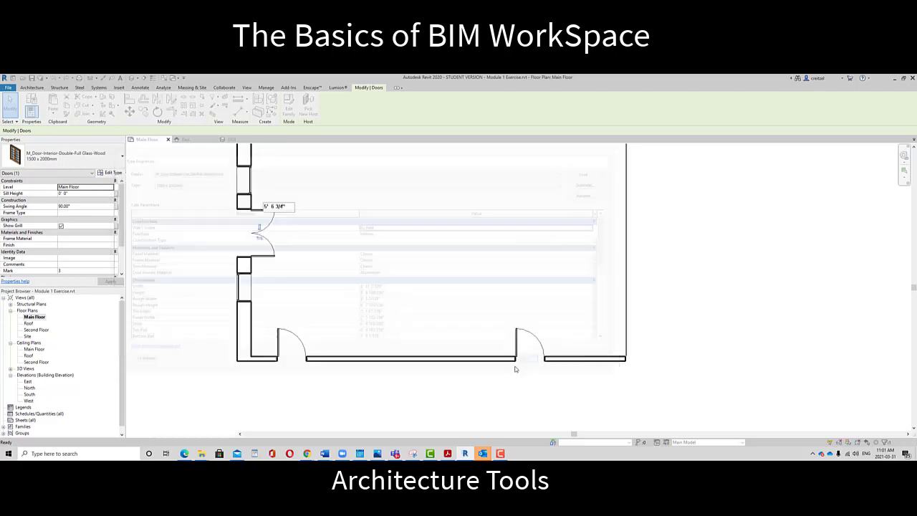
- Draw three chained Generic - 8" architectural walls forming a room about 13 feet wide against the inside of the north wall
scroll(510, 336, "down", 2)
middle_click_drag(489, 286, 466, 305)
scroll(466, 306, "up", 1)
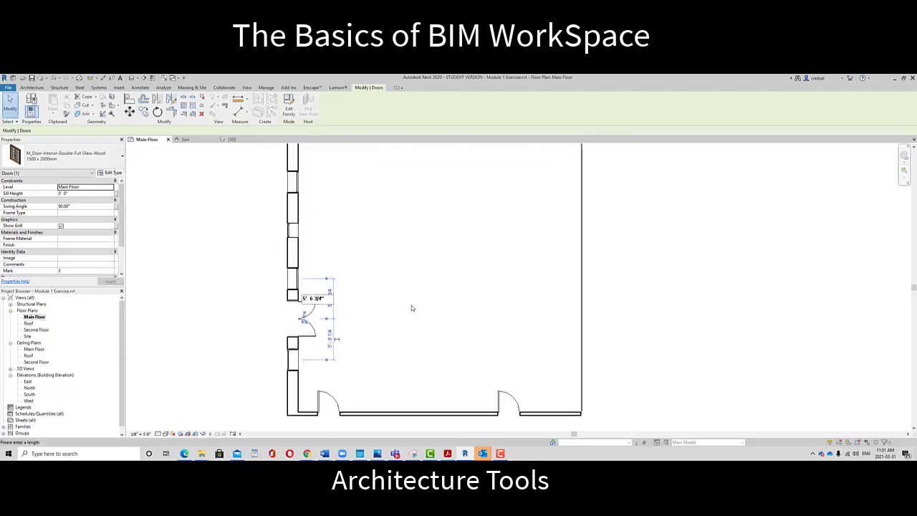
middle_click_drag(421, 286, 459, 282)
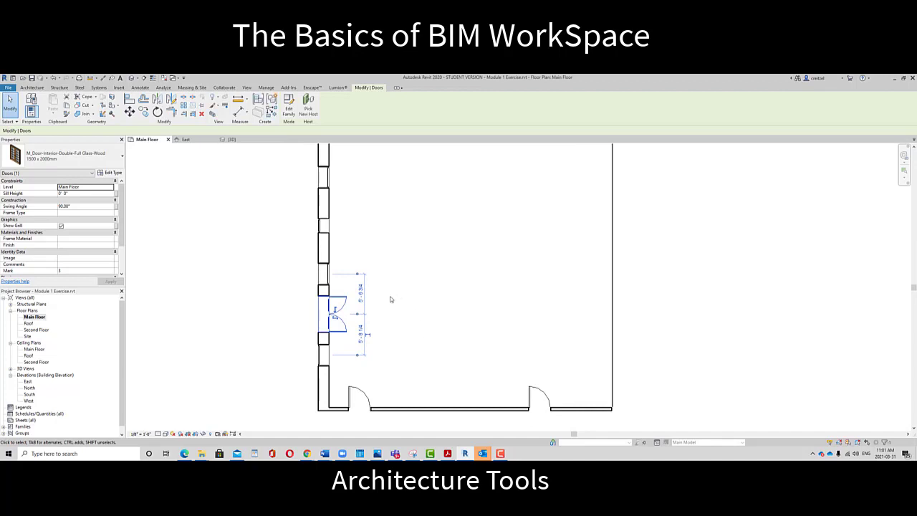
scroll(426, 296, "down", 1)
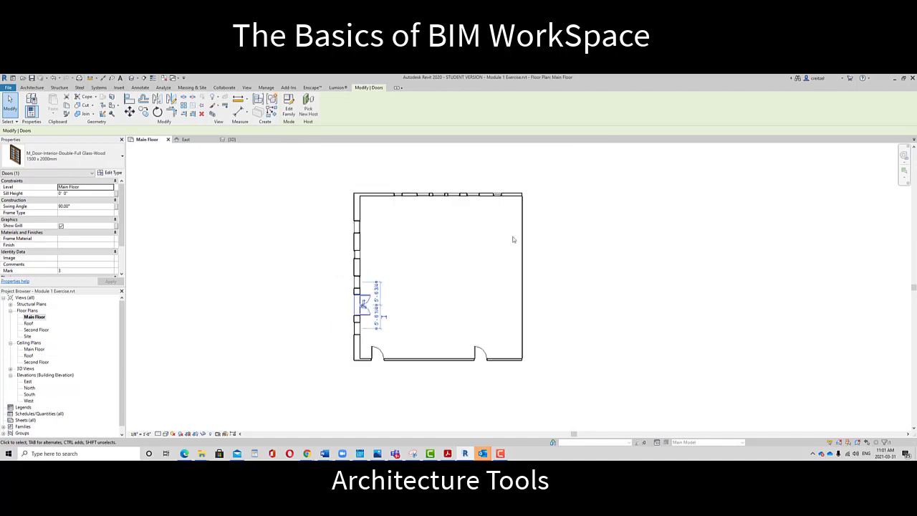
middle_click_drag(489, 222, 425, 209)
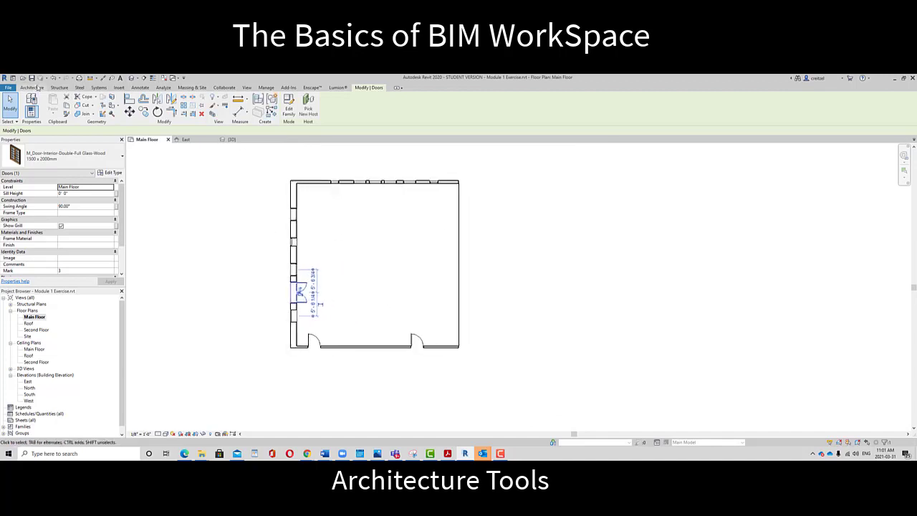
left_click(37, 88)
left_click(30, 109)
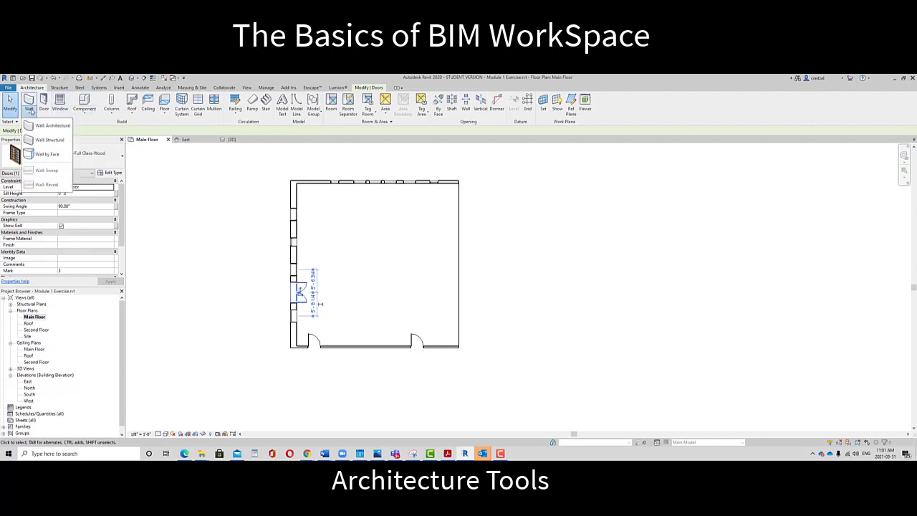
left_click(49, 125)
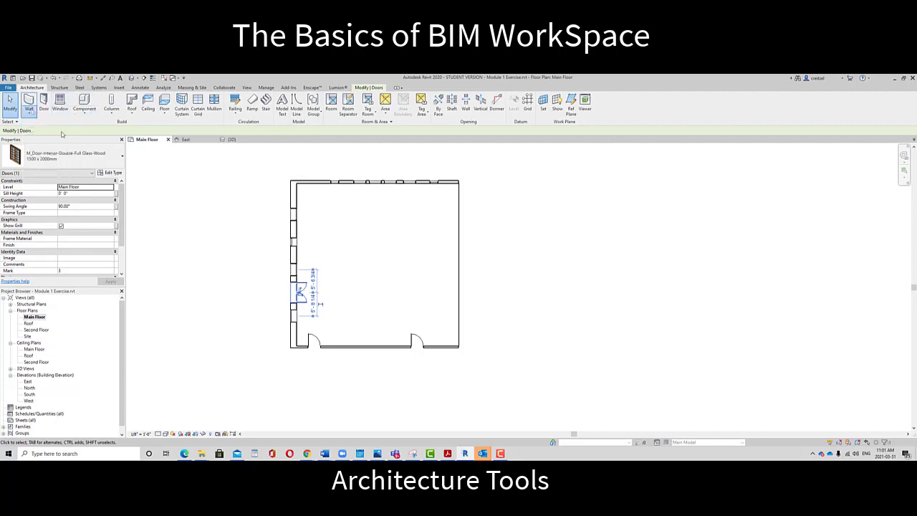
scroll(405, 190, "up", 3)
left_click(394, 174)
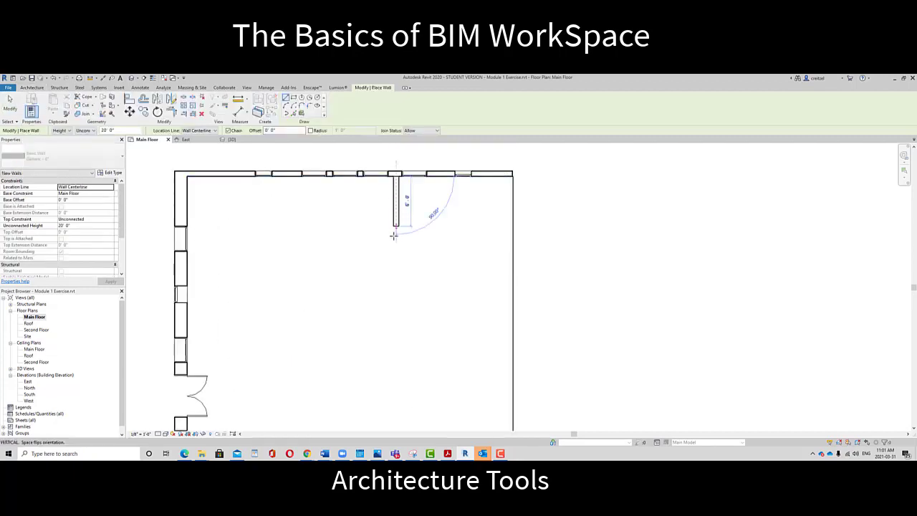
left_click(394, 283)
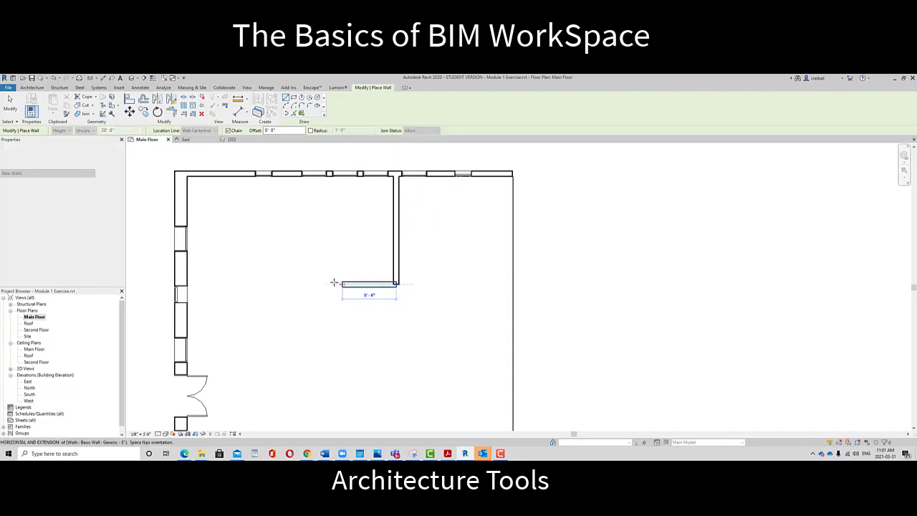
left_click(287, 283)
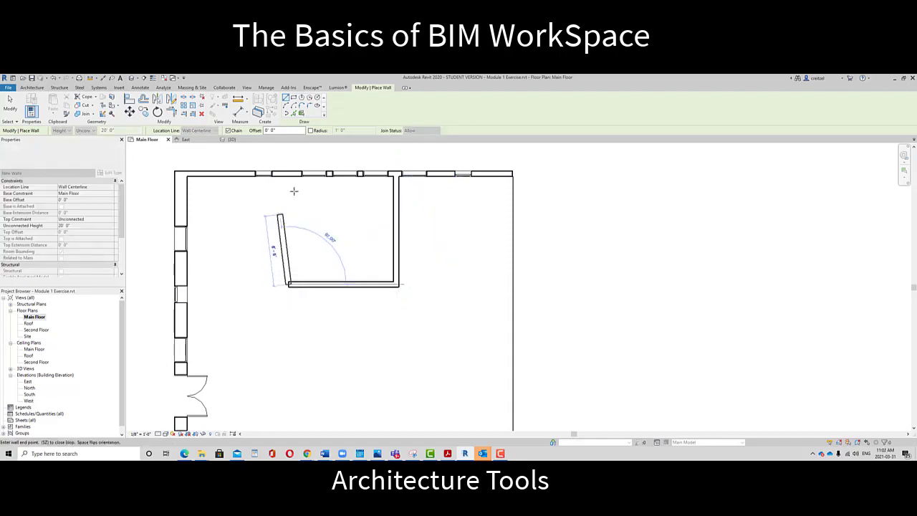
left_click(287, 175)
key("Escape")
- Draw a partition from the new room's south wall to the exterior south wall, and another from the west exterior wall to the room
scroll(380, 313, "down", 3)
middle_click_drag(380, 313, 371, 239)
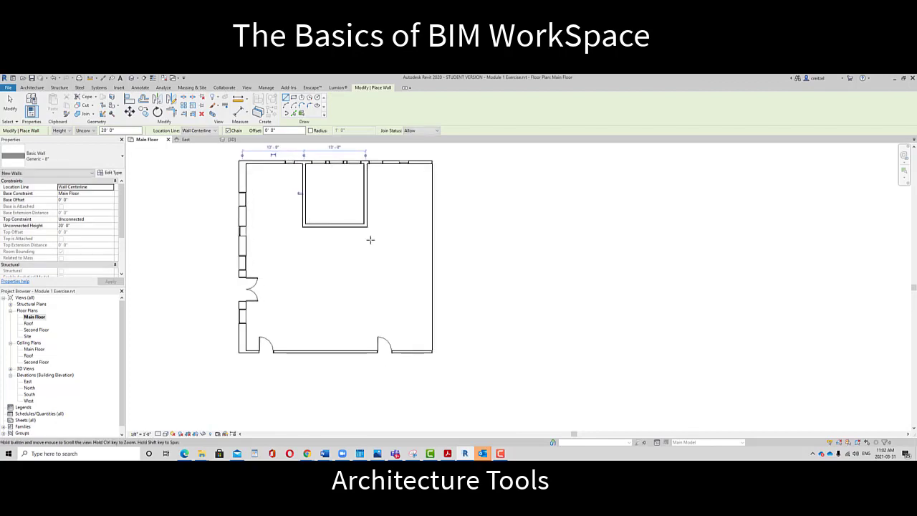
left_click(334, 226)
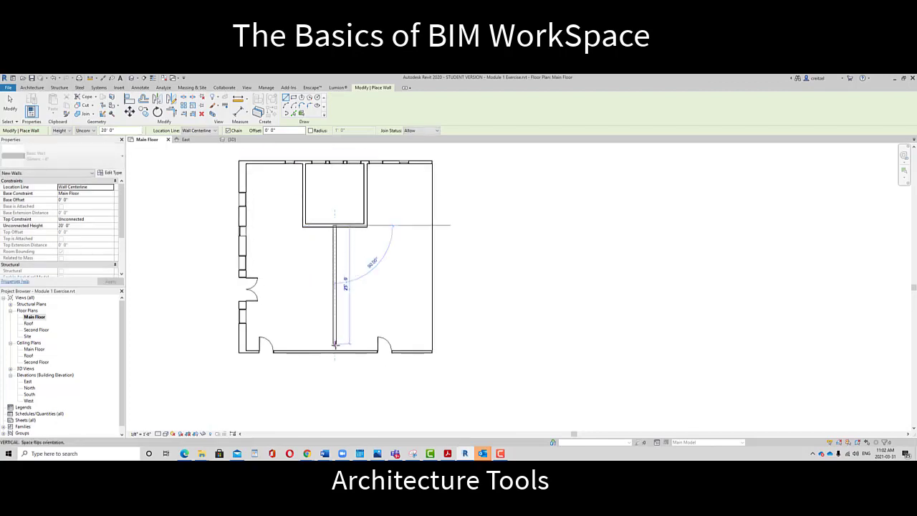
left_click(334, 351)
key("Escape")
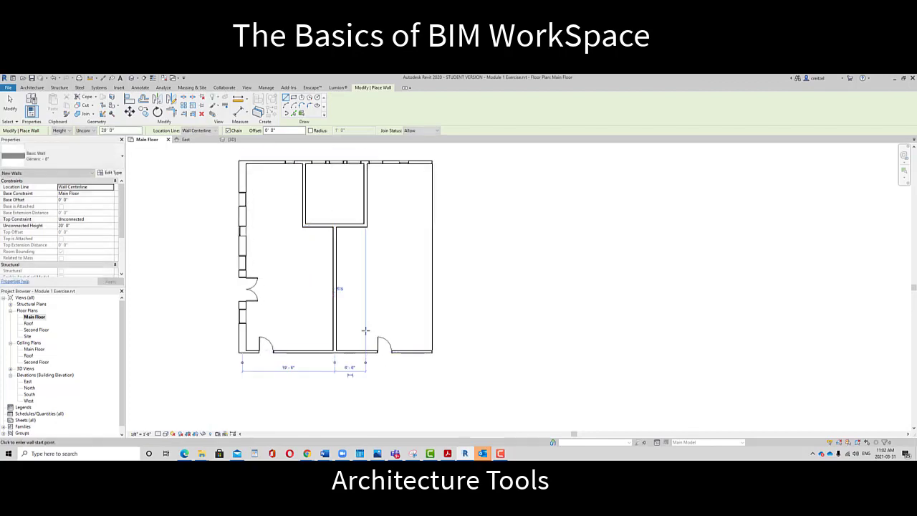
left_click(244, 215)
left_click(305, 215)
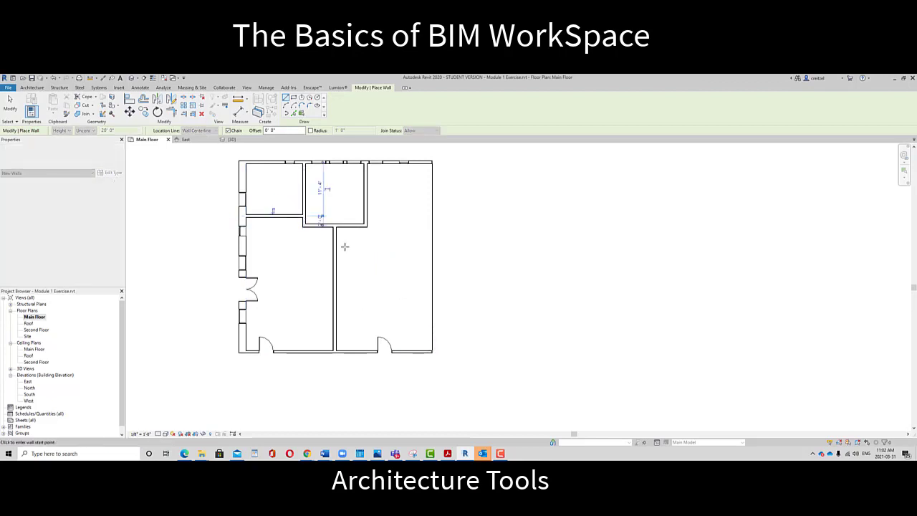
- Place 1500 x 2000mm double glass doors at the middle of the northwest room's south partition and of the long north-south partition
left_click(33, 88)
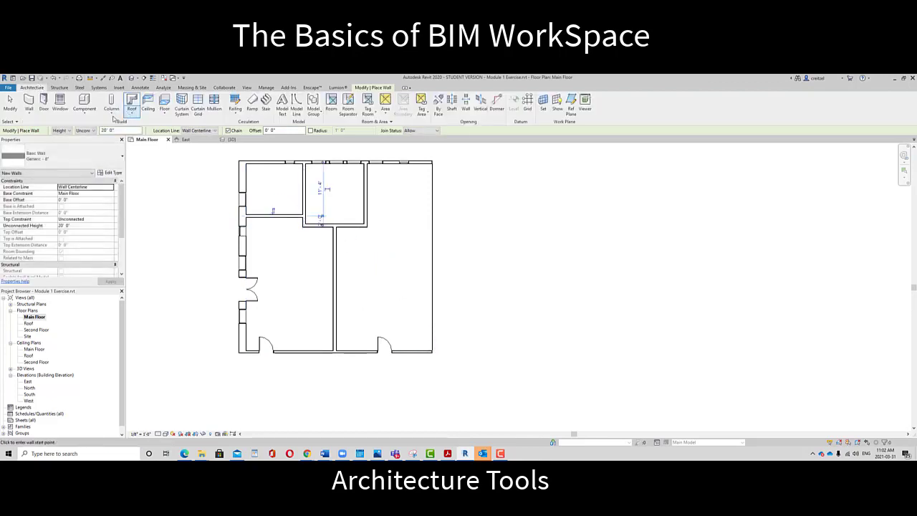
left_click(44, 104)
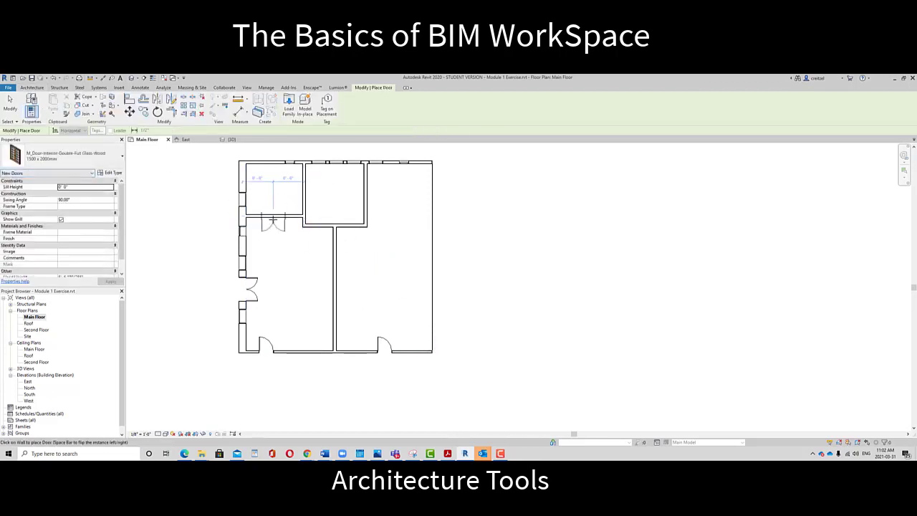
left_click(280, 215)
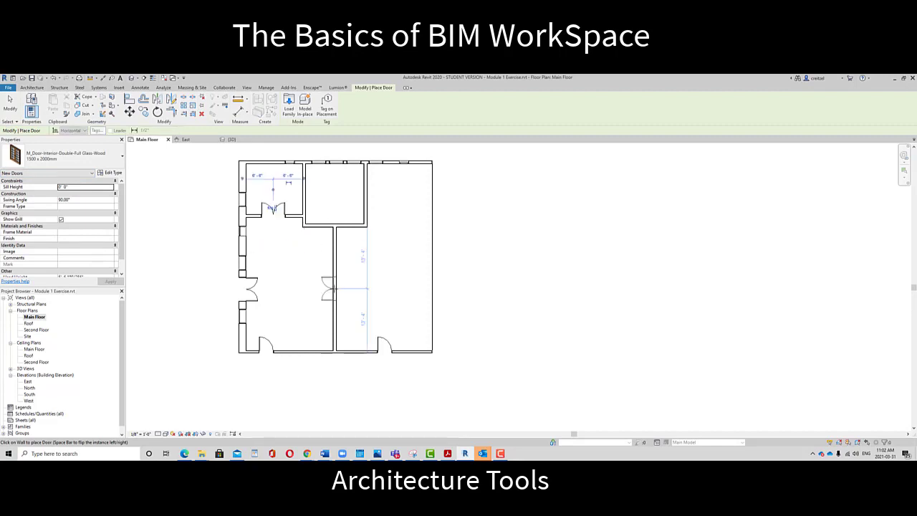
left_click(337, 289)
- End door placement, return to the gridded building and check the temporary hide/isolate options with nothing selected
scroll(547, 342, "down", 2)
middle_click_drag(465, 322, 434, 315)
scroll(433, 315, "up", 2)
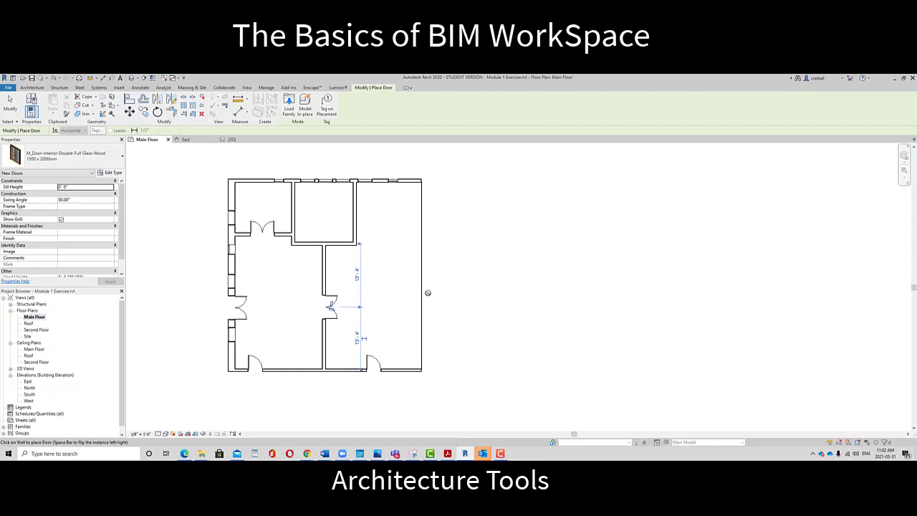
scroll(428, 292, "down", 2)
scroll(319, 251, "down", 2)
middle_click_drag(315, 258, 540, 285)
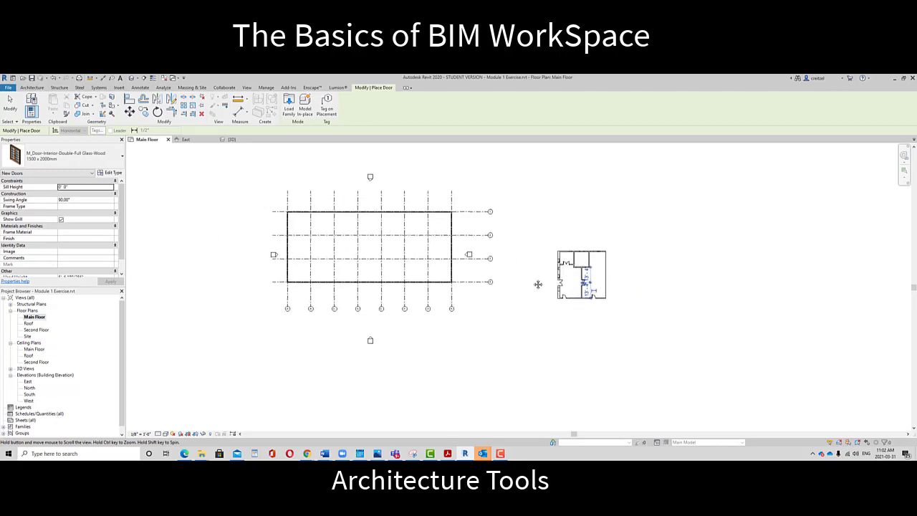
scroll(428, 332, "up", 4)
middle_click_drag(488, 241, 528, 307)
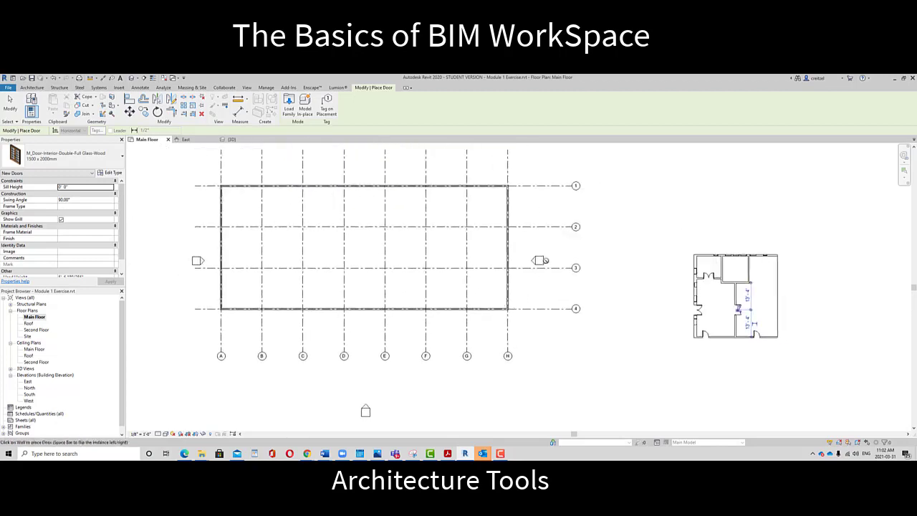
key("Escape")
key("Escape")
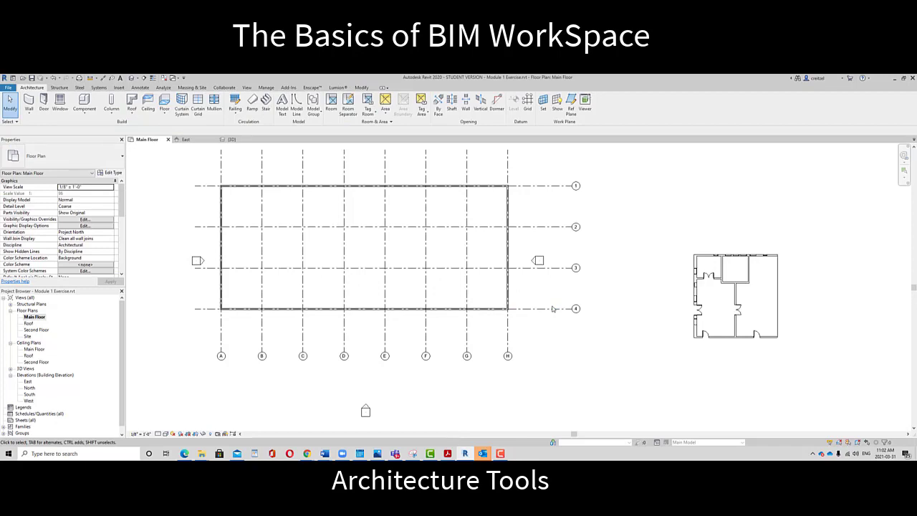
left_click(204, 433)
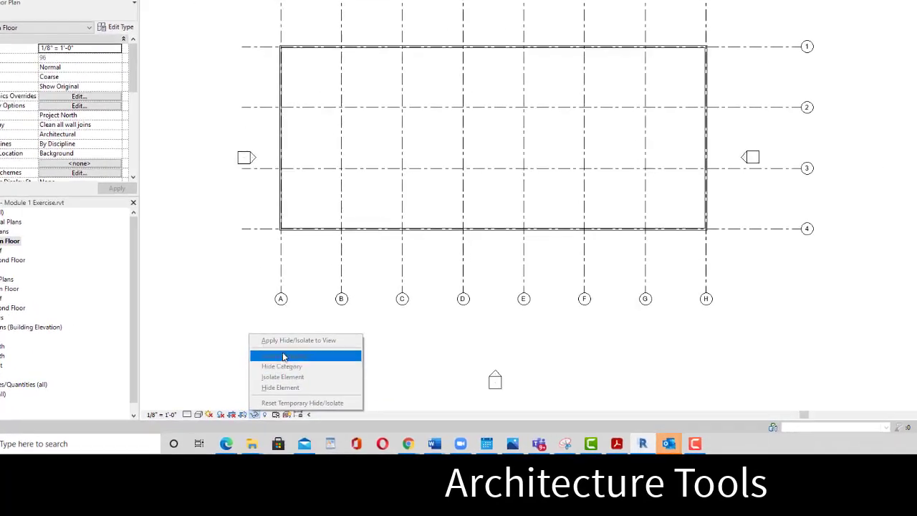
left_click(403, 383)
- Select grid line C and review the temporary hide/isolate options for its category and element
left_click(403, 292)
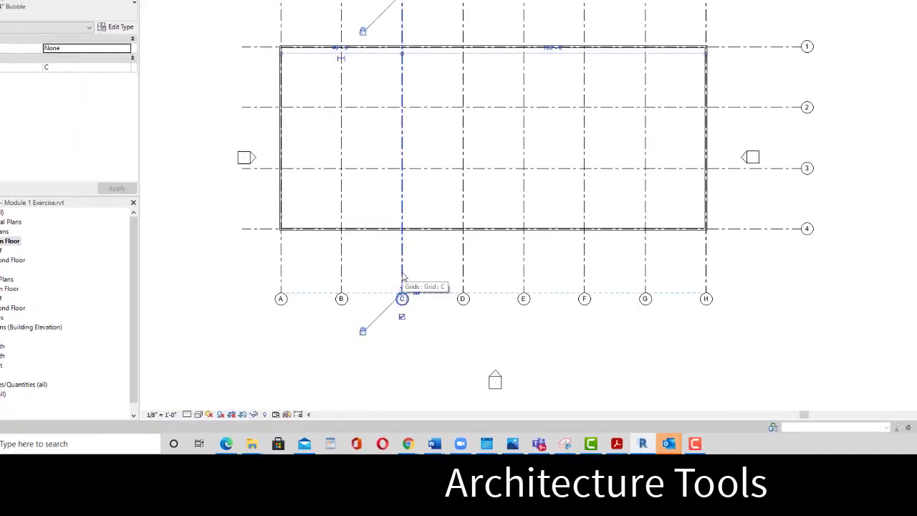
left_click(254, 416)
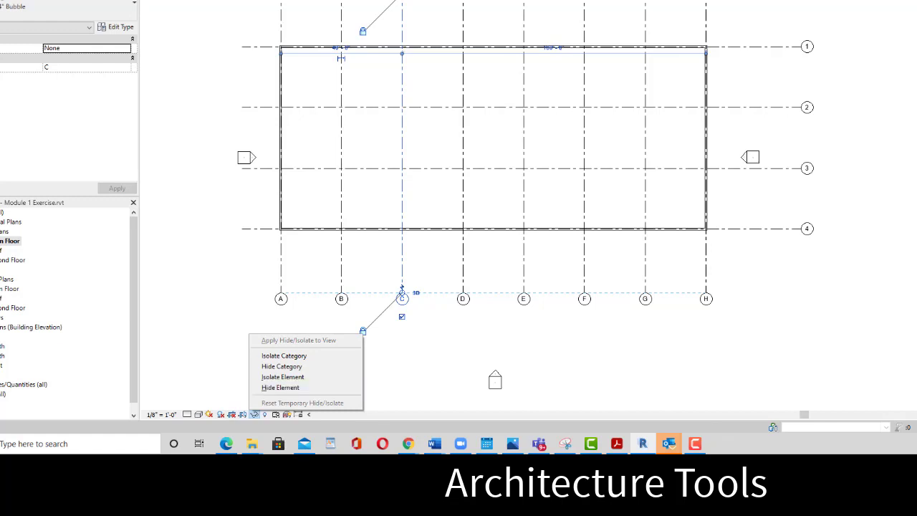
key("Escape")
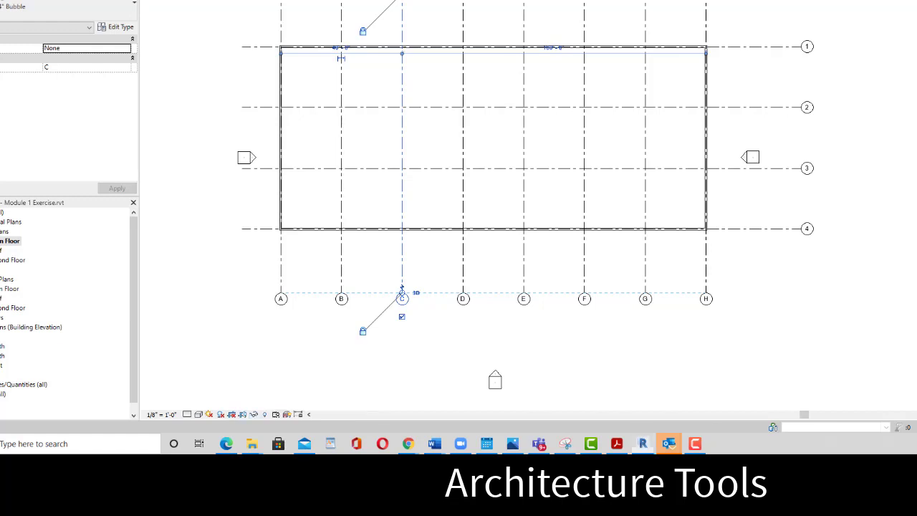
left_click(254, 414)
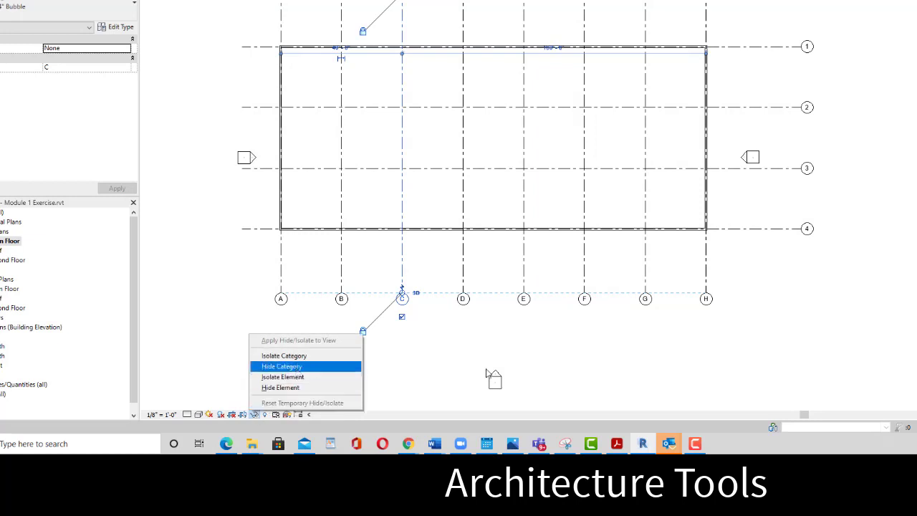
left_click(579, 352)
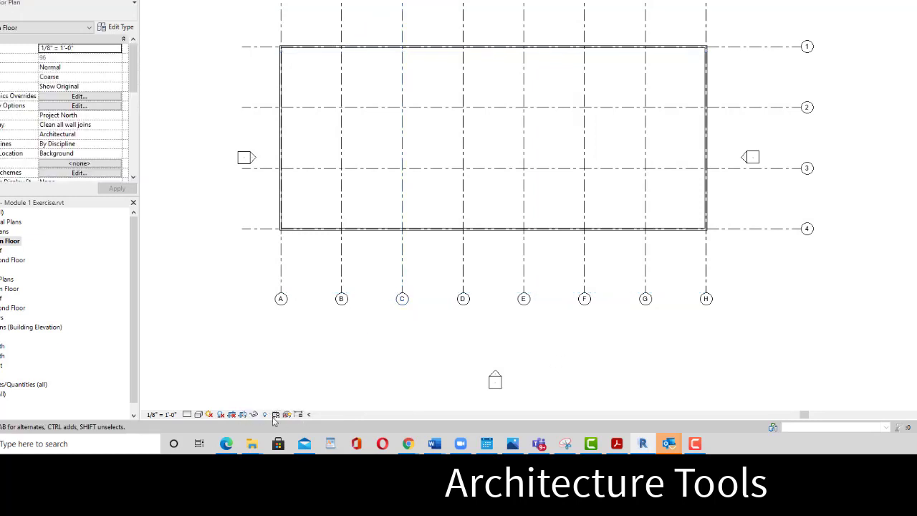
- Temporarily hide the whole grid category in the Main Floor plan, starting from grid line B
left_click(342, 259)
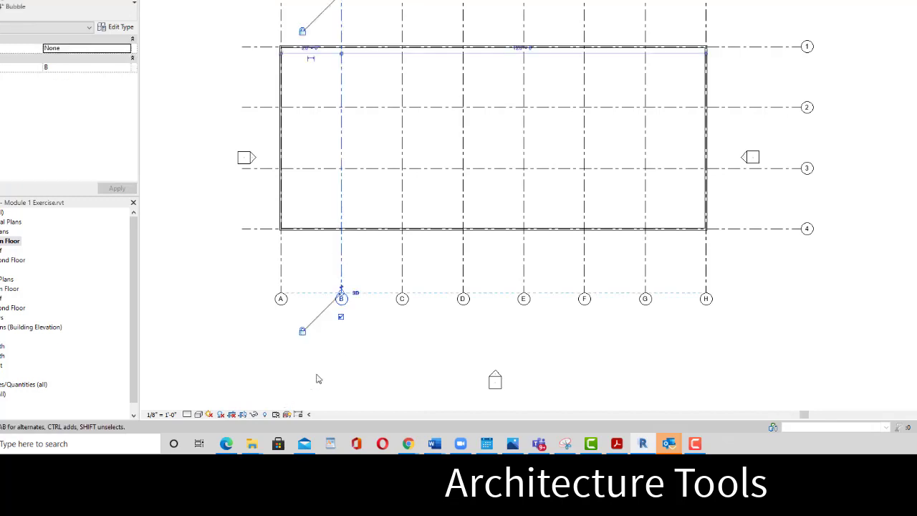
left_click(254, 414)
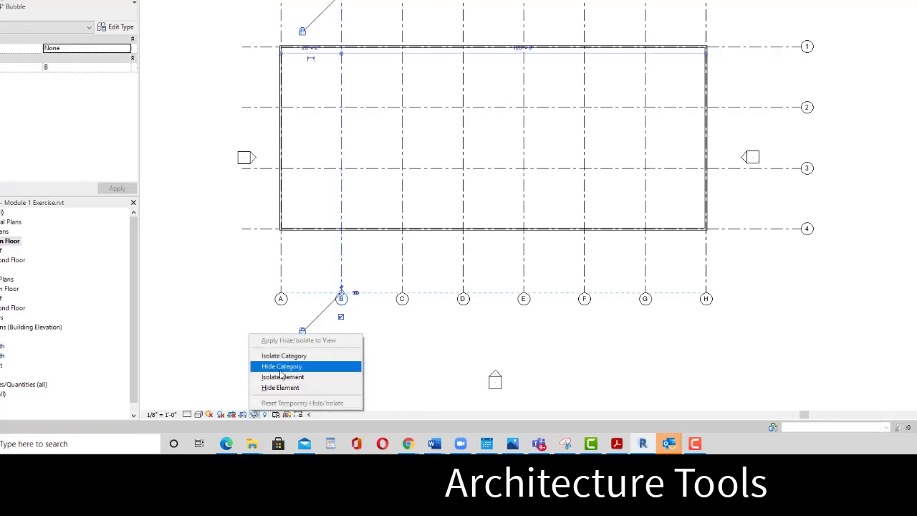
left_click(281, 366)
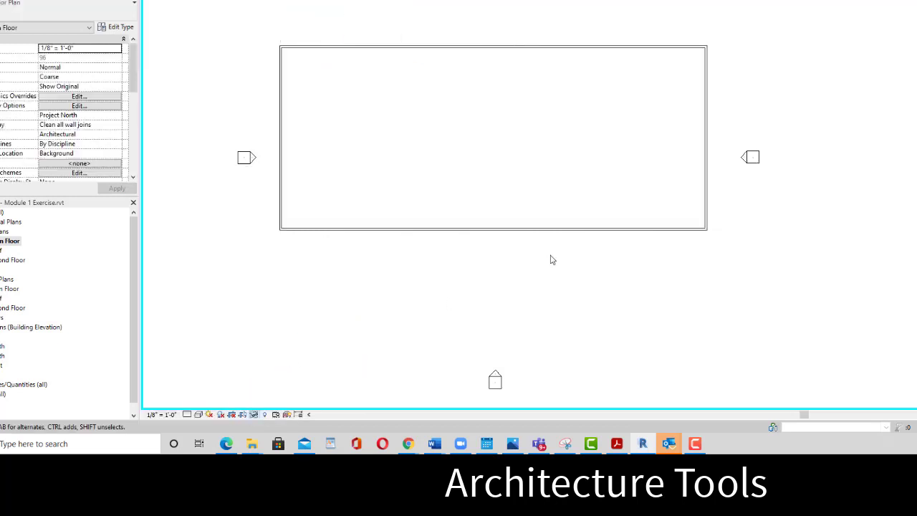
scroll(633, 139, "down", 4)
scroll(608, 147, "up", 5)
middle_click_drag(632, 172, 690, 203)
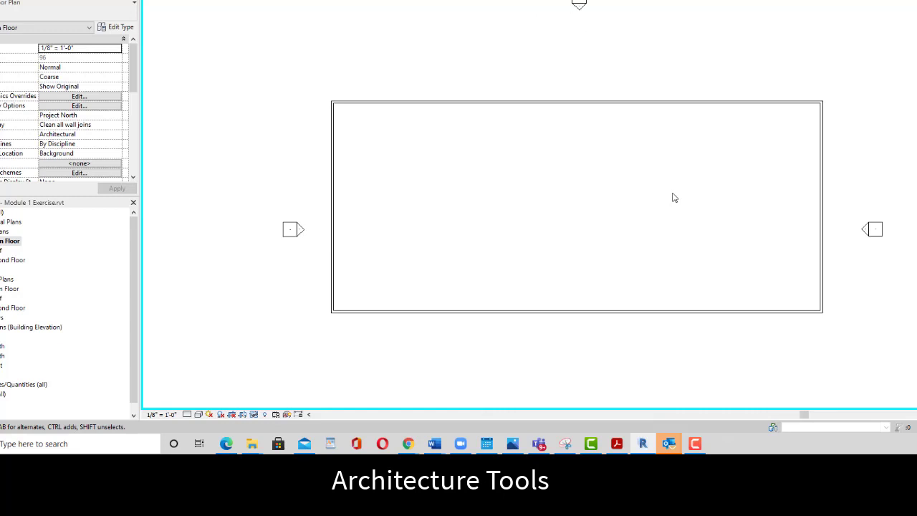
scroll(914, 173, "down", 1)
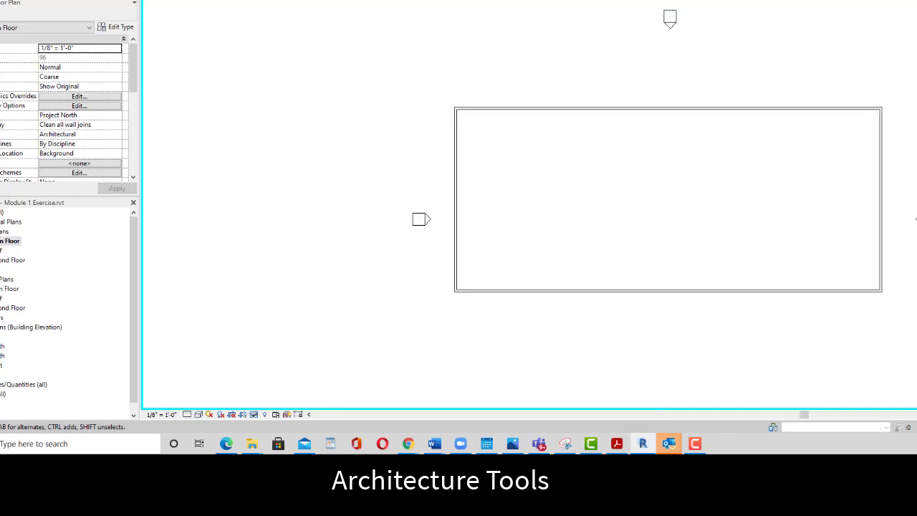
- Temporarily hide the door category using the northwest room's double door, and reset the temporary hide/isolate
middle_click_drag(916, 258, 547, 127)
scroll(547, 126, "up", 5)
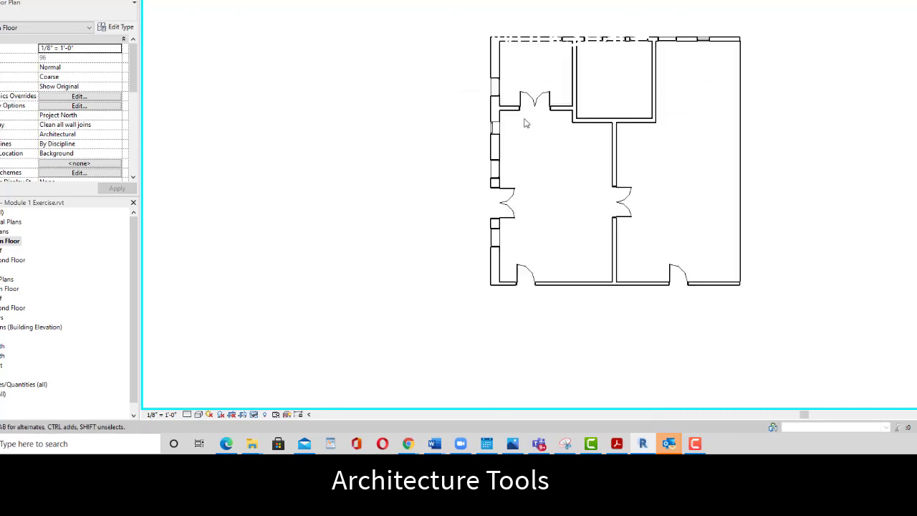
left_click(547, 90)
scroll(557, 110, "down", 3)
scroll(571, 135, "up", 1)
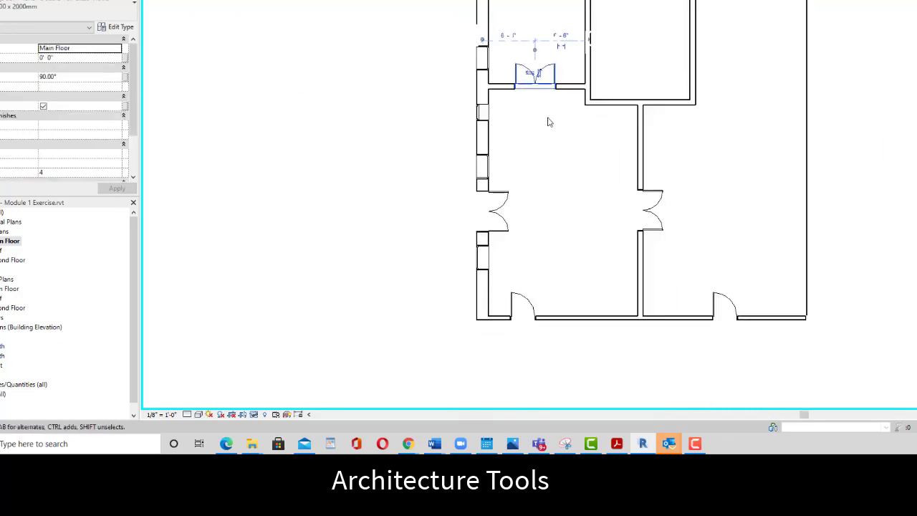
left_click(254, 415)
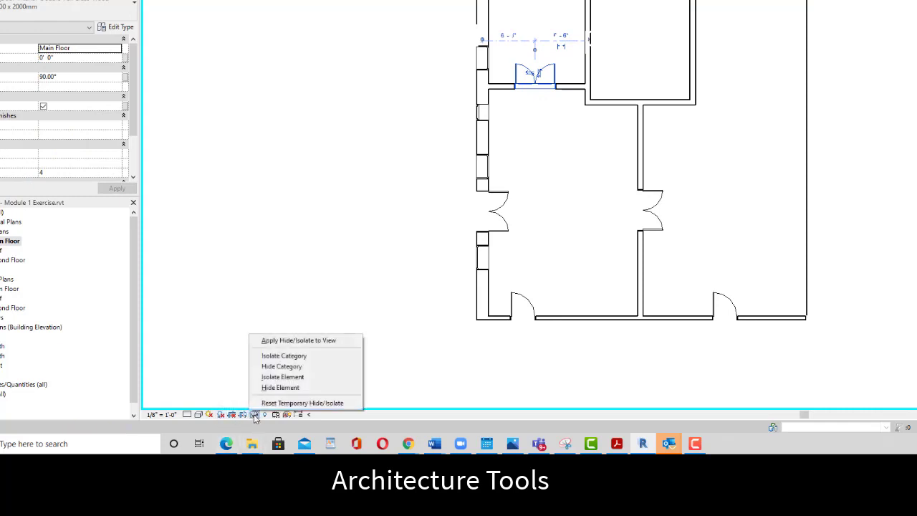
left_click(310, 366)
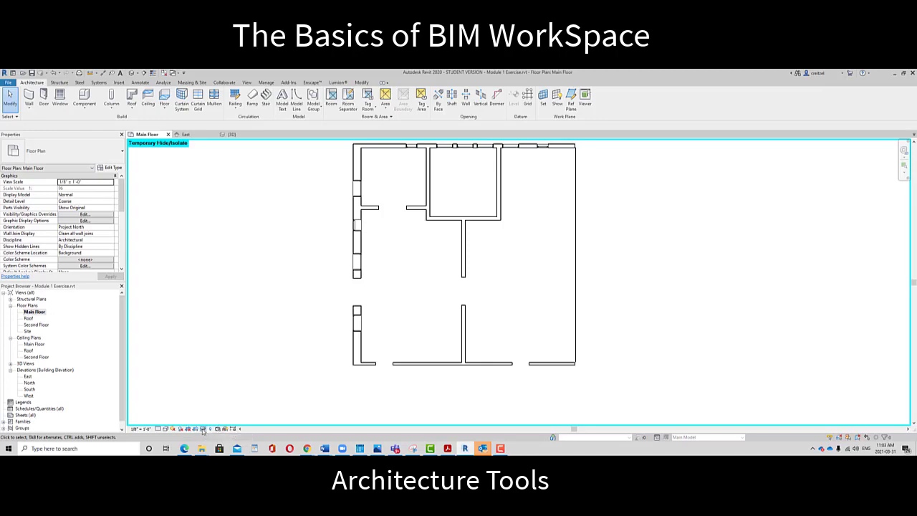
left_click(203, 430)
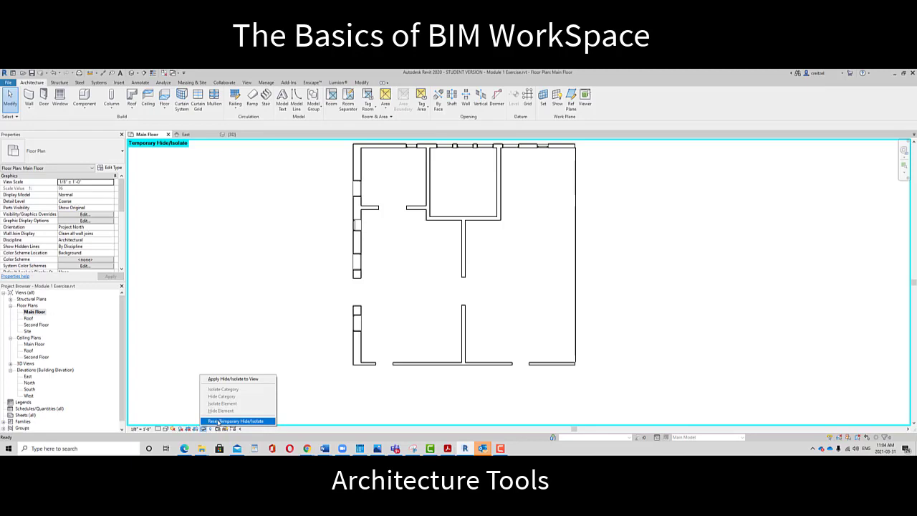
left_click(218, 422)
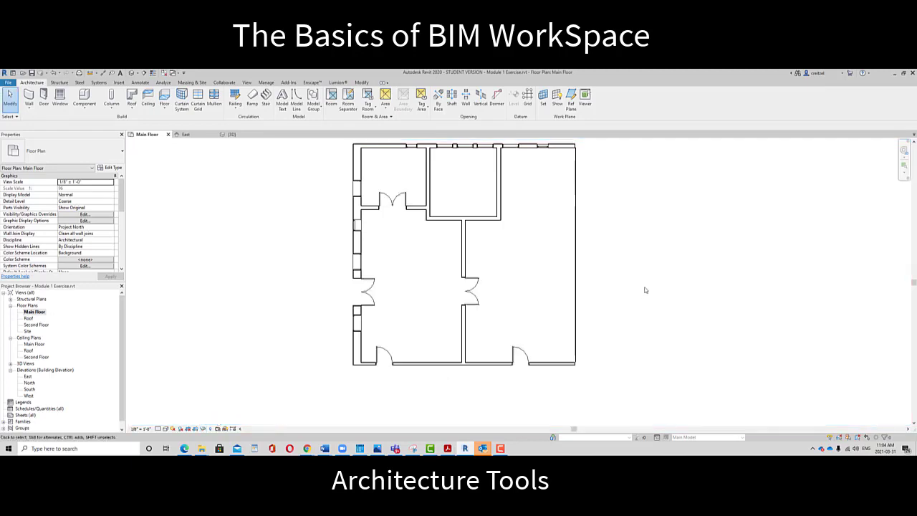
- Temporarily isolate only the exterior south wall of the smaller building as a single element
scroll(645, 289, "down", 3)
scroll(571, 325, "up", 4)
scroll(579, 318, "up", 5)
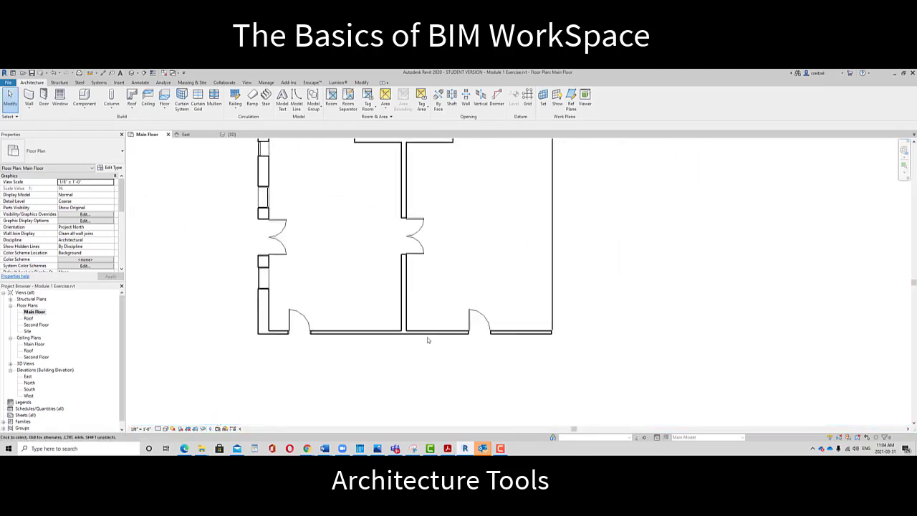
scroll(323, 332, "down", 3)
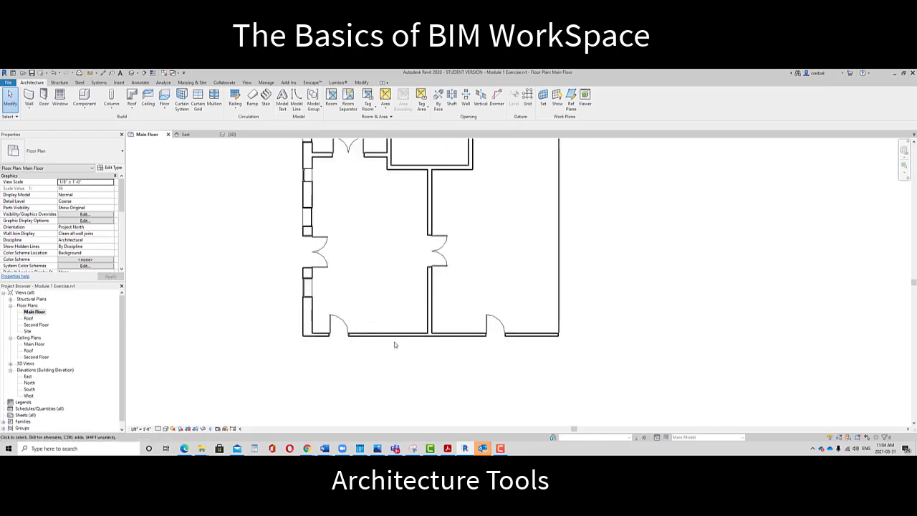
left_click(366, 336)
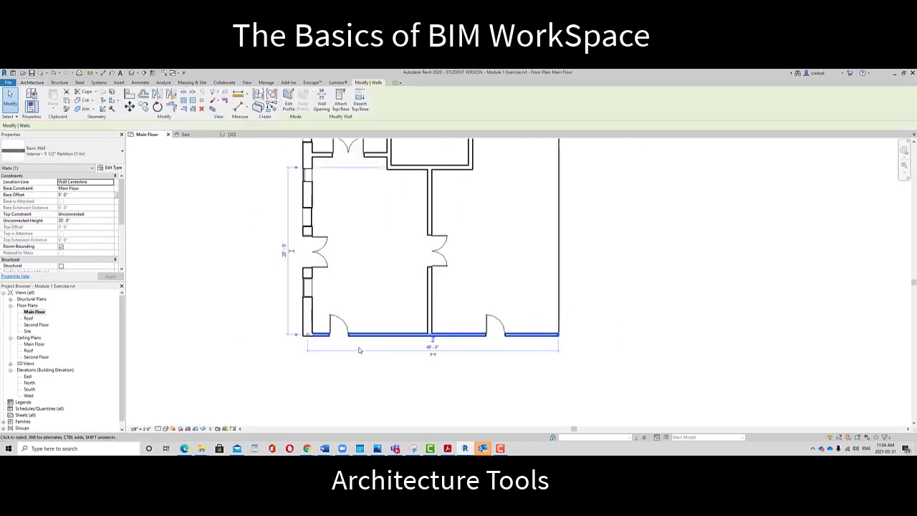
left_click(203, 429)
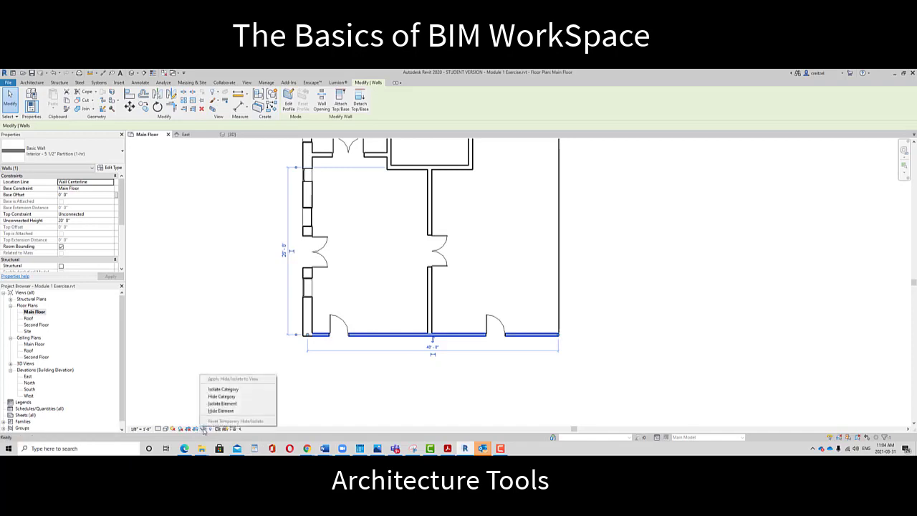
left_click(236, 405)
scroll(413, 353, "down", 3)
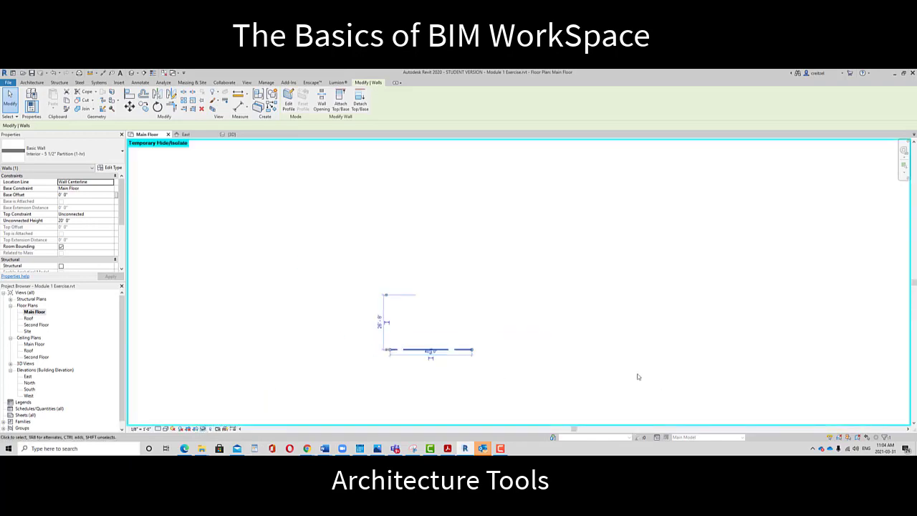
scroll(432, 369, "up", 3)
scroll(431, 369, "up", 3)
middle_click_drag(592, 269, 535, 285)
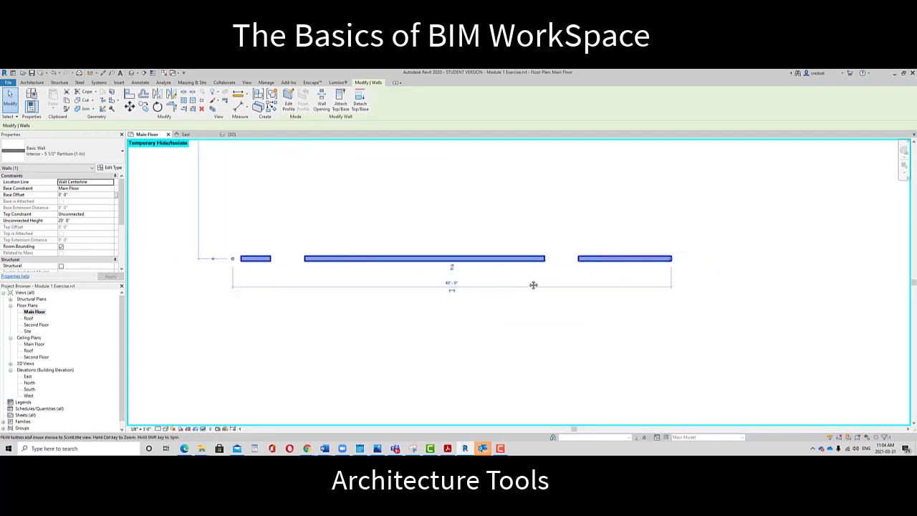
- Reset the temporary hide/isolate of the south wall and clear the selection
left_click(205, 428)
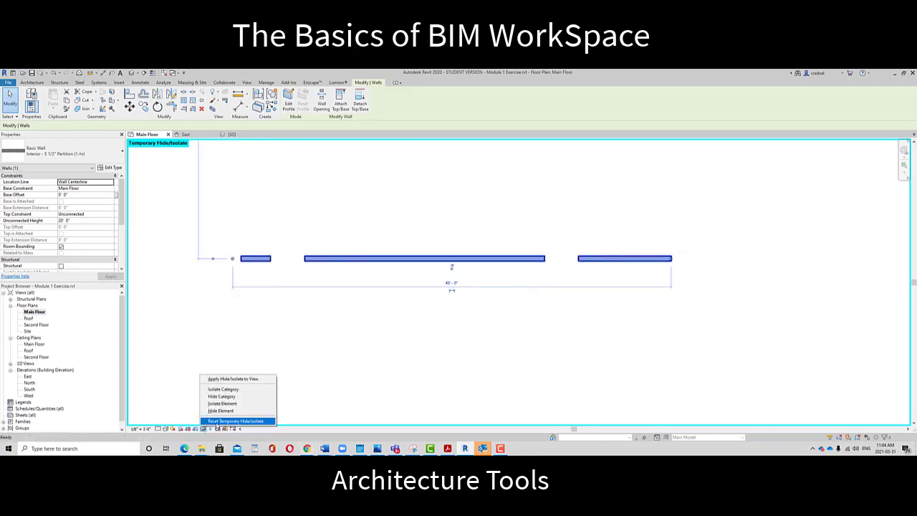
left_click(240, 420)
left_click(488, 279)
scroll(489, 279, "down", 6)
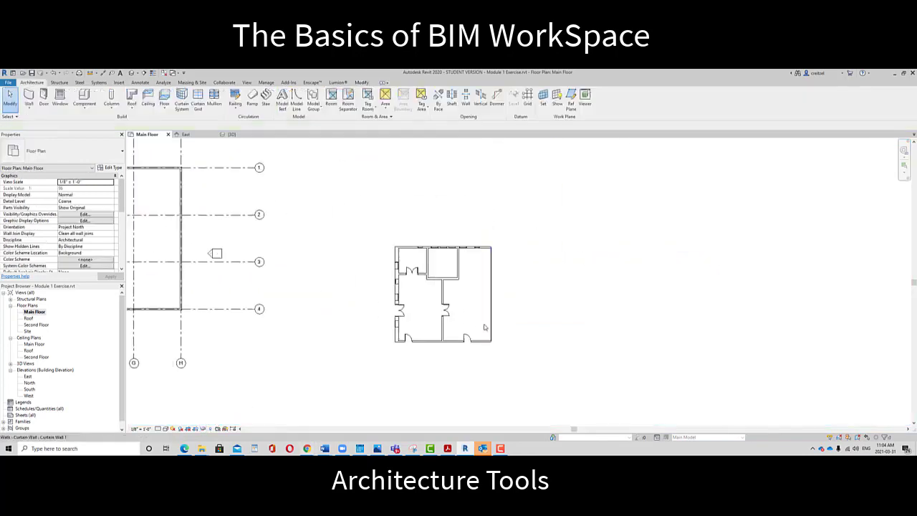
- Return to the gridded building and temporarily hide the grid category again from grid line B
scroll(471, 327, "down", 3)
middle_click_drag(516, 321, 707, 322)
scroll(419, 317, "up", 5)
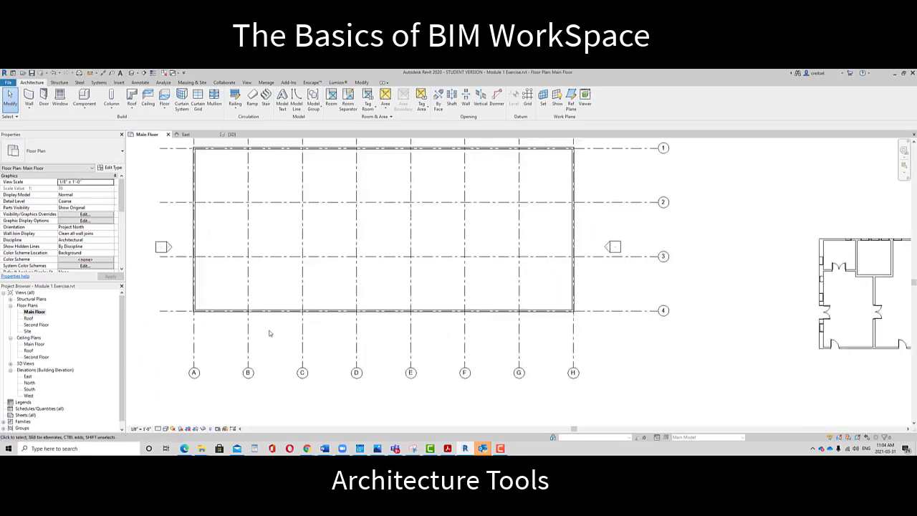
left_click(249, 334)
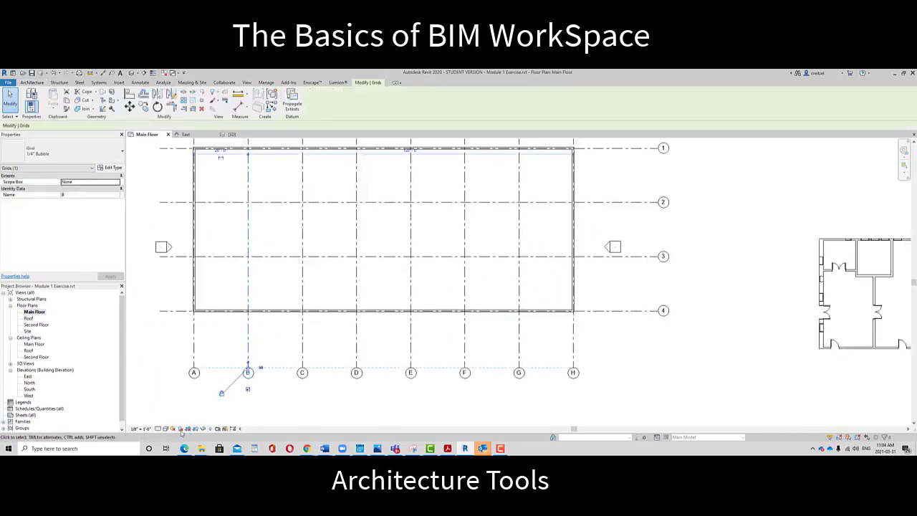
left_click(204, 430)
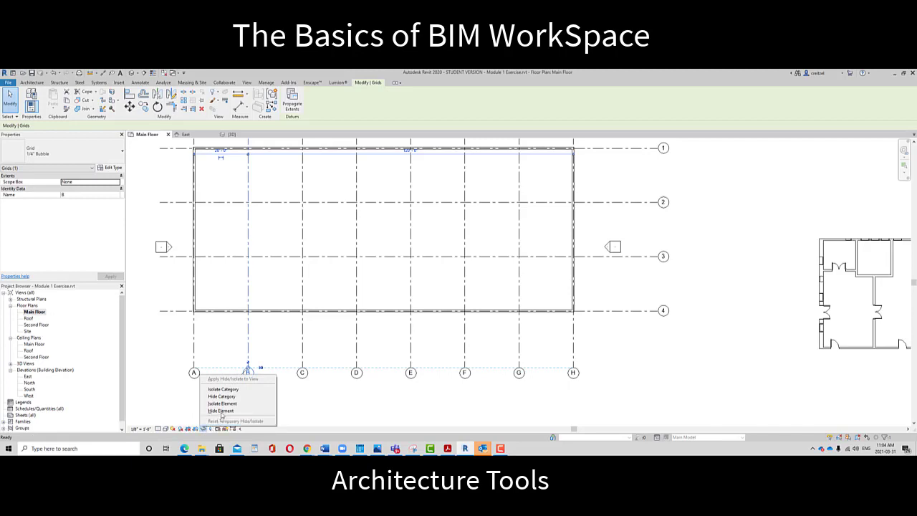
left_click(228, 403)
scroll(449, 313, "down", 3)
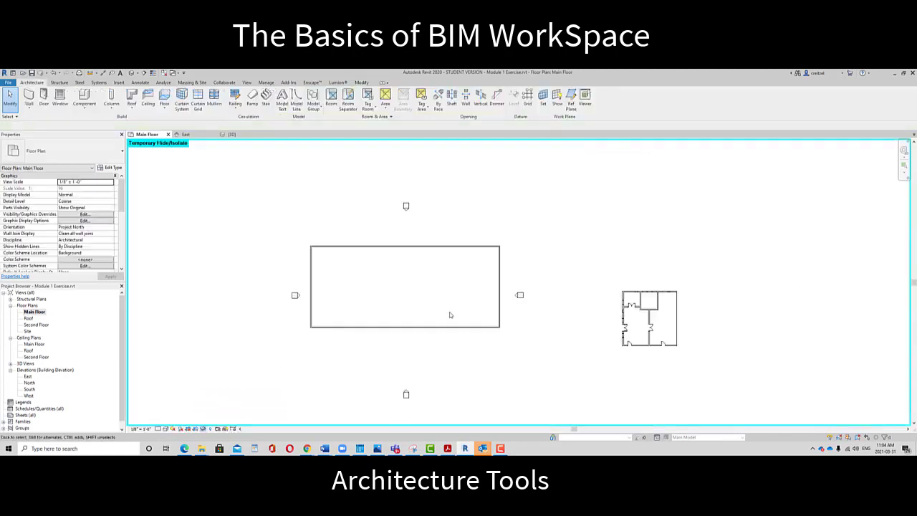
scroll(415, 311, "up", 3)
middle_click_drag(415, 311, 439, 330)
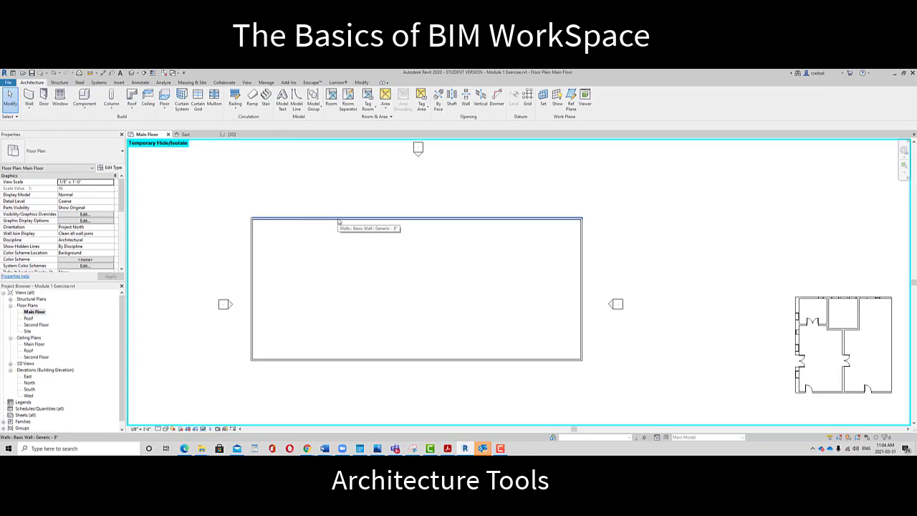
- Open the default 3D view and examine the smaller building's walls, doors and windows
left_click(248, 83)
left_click(224, 96)
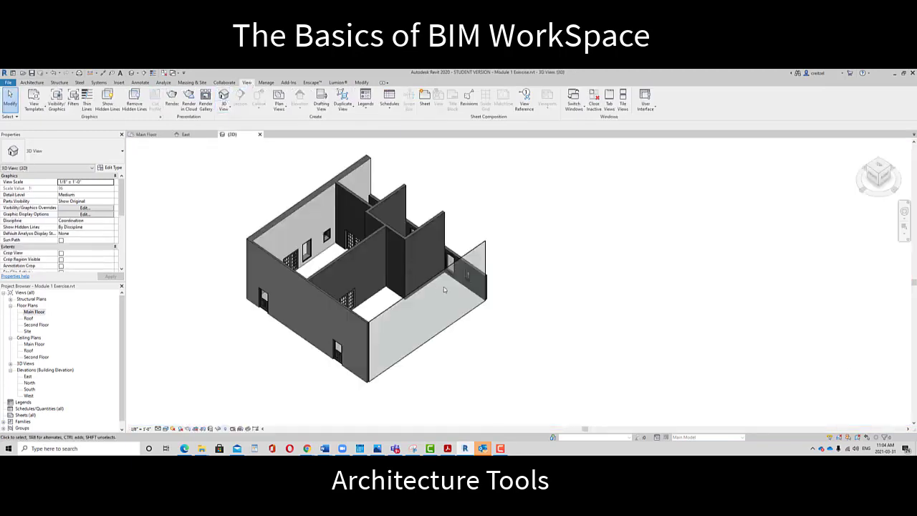
scroll(450, 286, "down", 5)
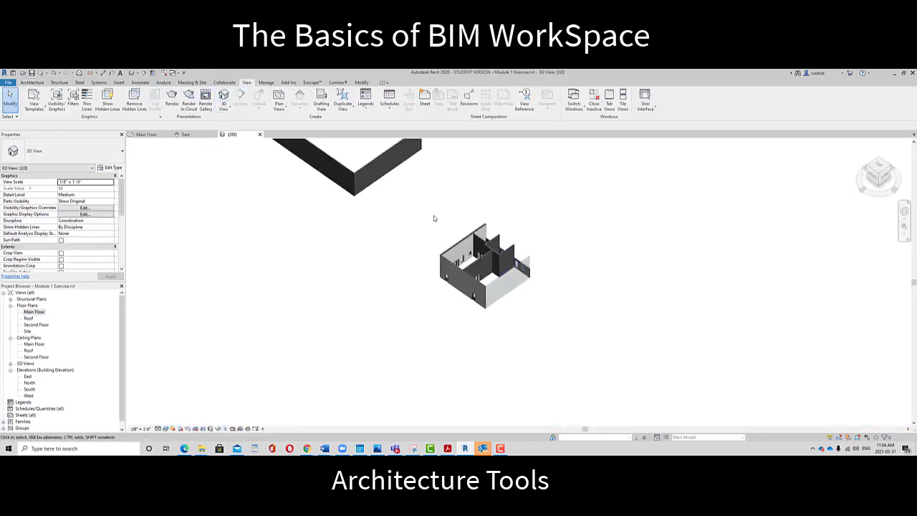
middle_click_drag(434, 217, 495, 368)
middle_click_drag(491, 319, 342, 199)
scroll(383, 245, "up", 6)
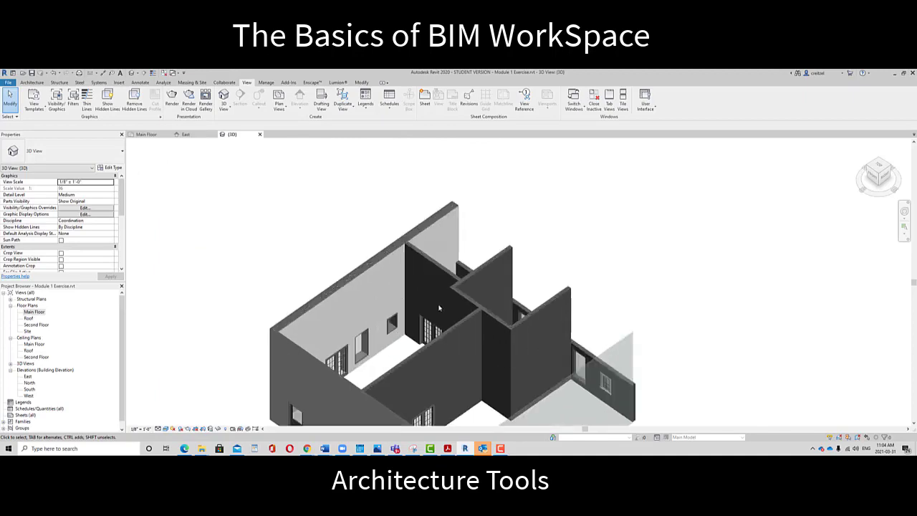
middle_click_drag(438, 308, 412, 212)
scroll(412, 215, "down", 2)
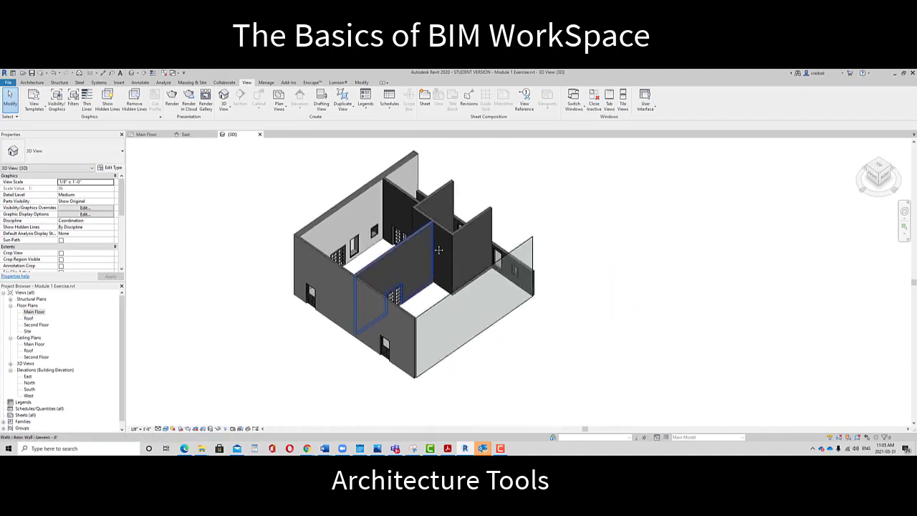